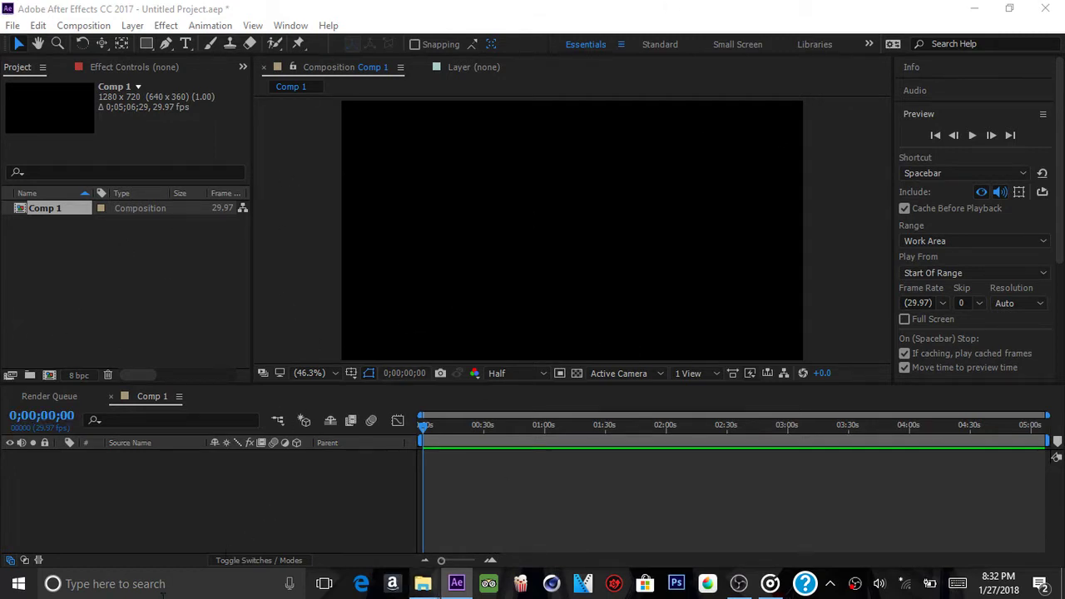
Create a green solid layer at the composition size of 1280 x 720 px in Comp 1
right_click(201, 508)
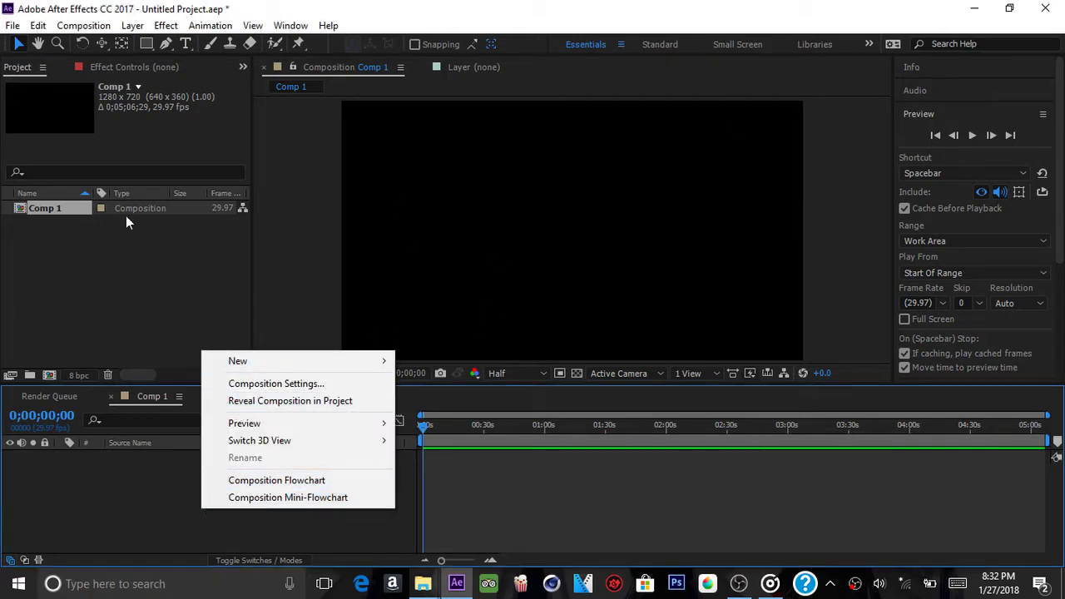
mouse_move(259, 361)
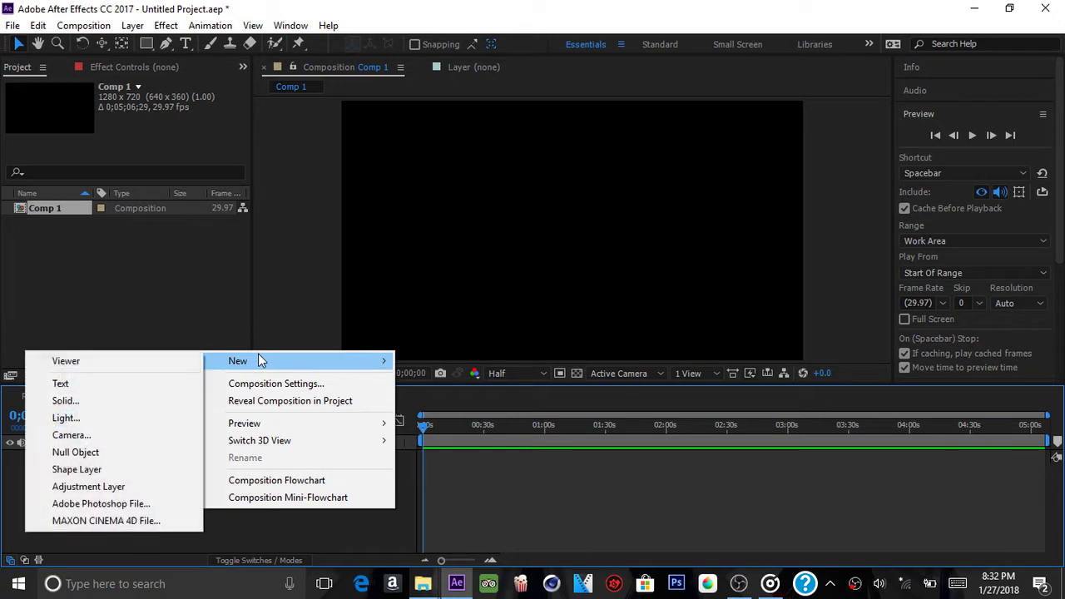
click(106, 400)
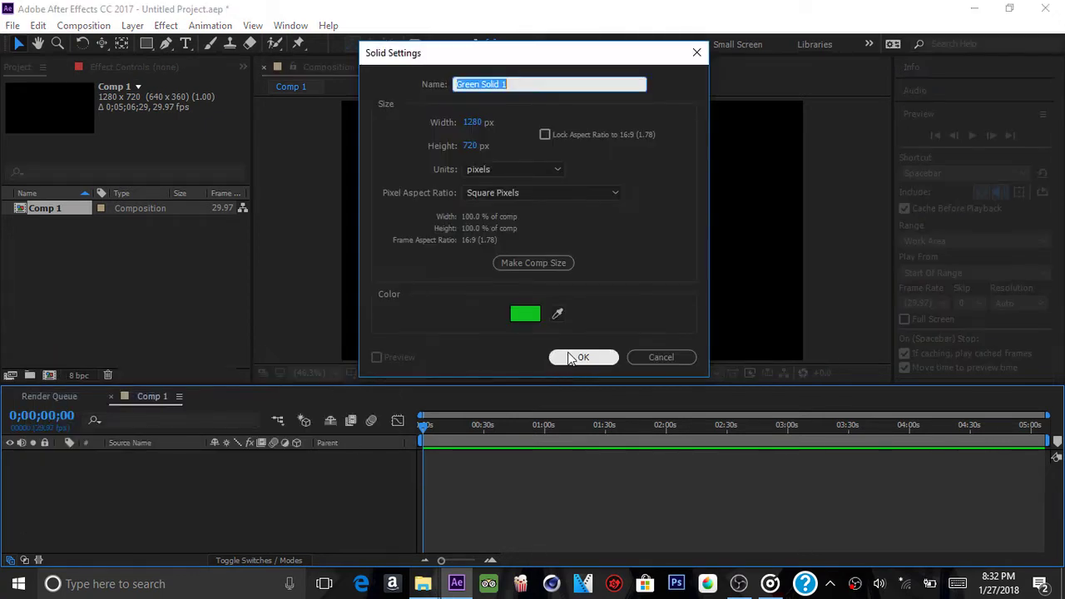
click(571, 358)
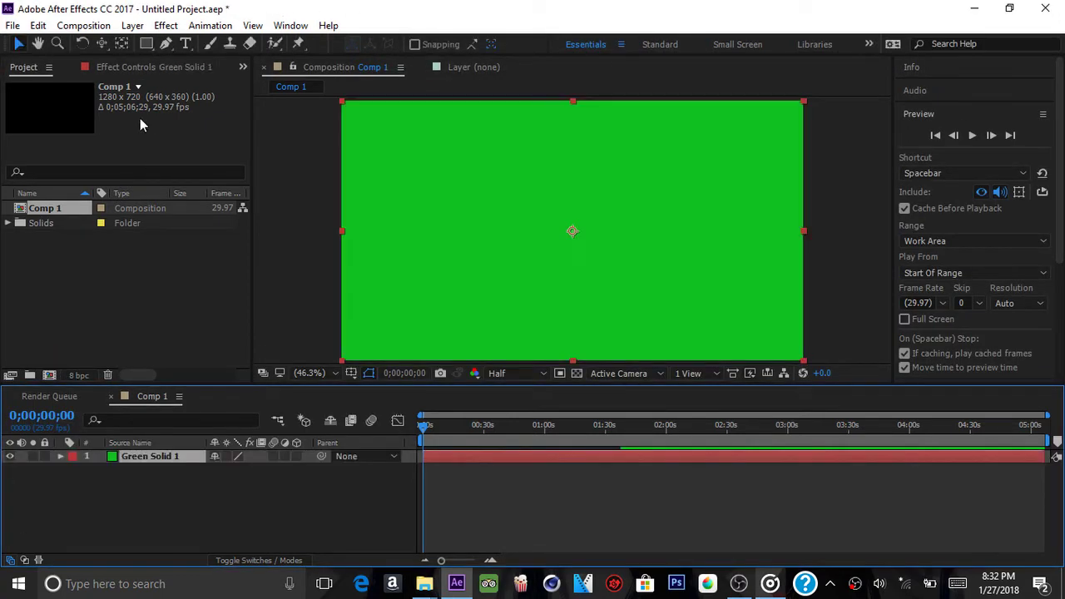
Apply the RG Trapcode Particular effect to the green solid
click(130, 66)
right_click(118, 300)
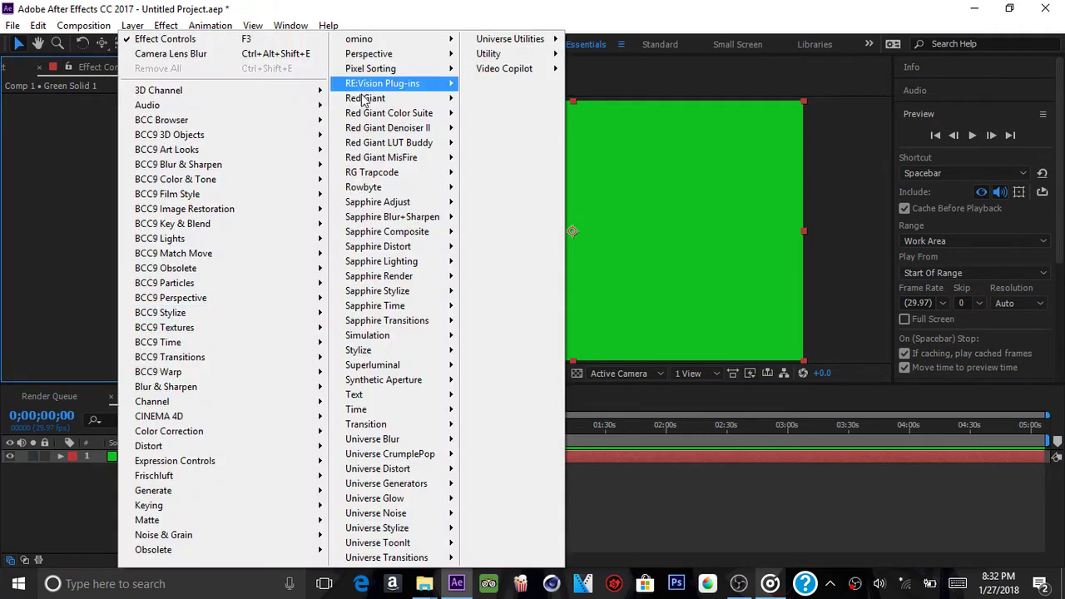
mouse_move(392, 174)
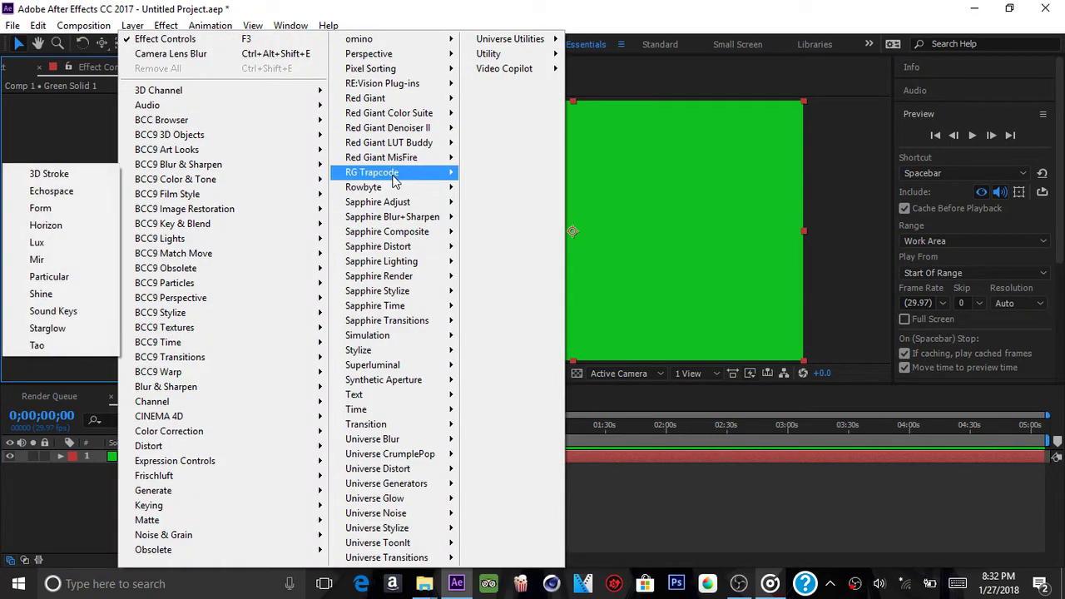
click(35, 278)
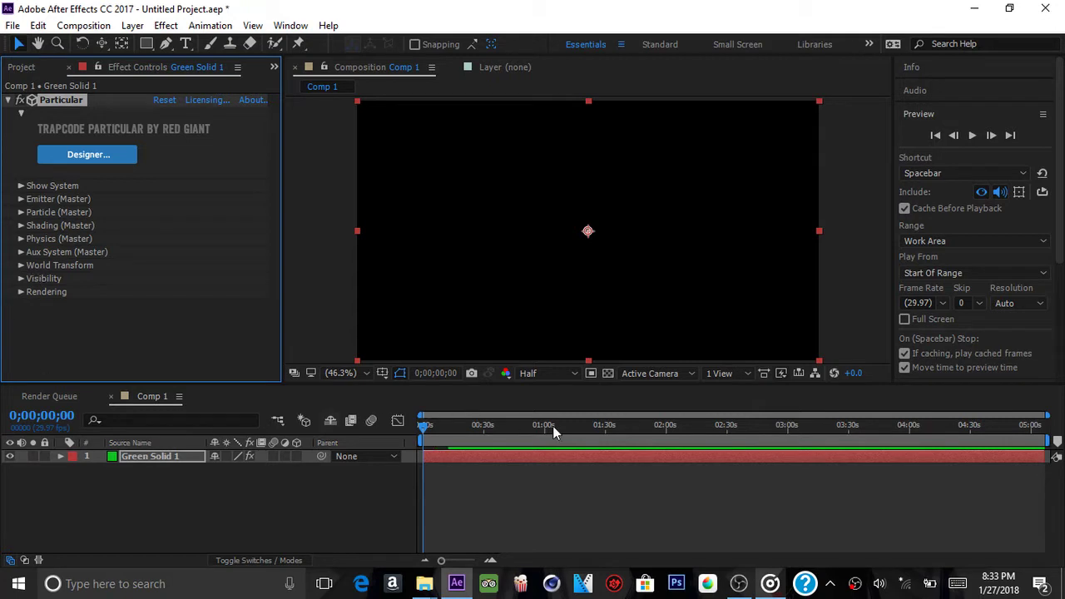
Shift the green solid layer earlier in time so it ends at about 3:26 and particles already fill the first frame
click(549, 459)
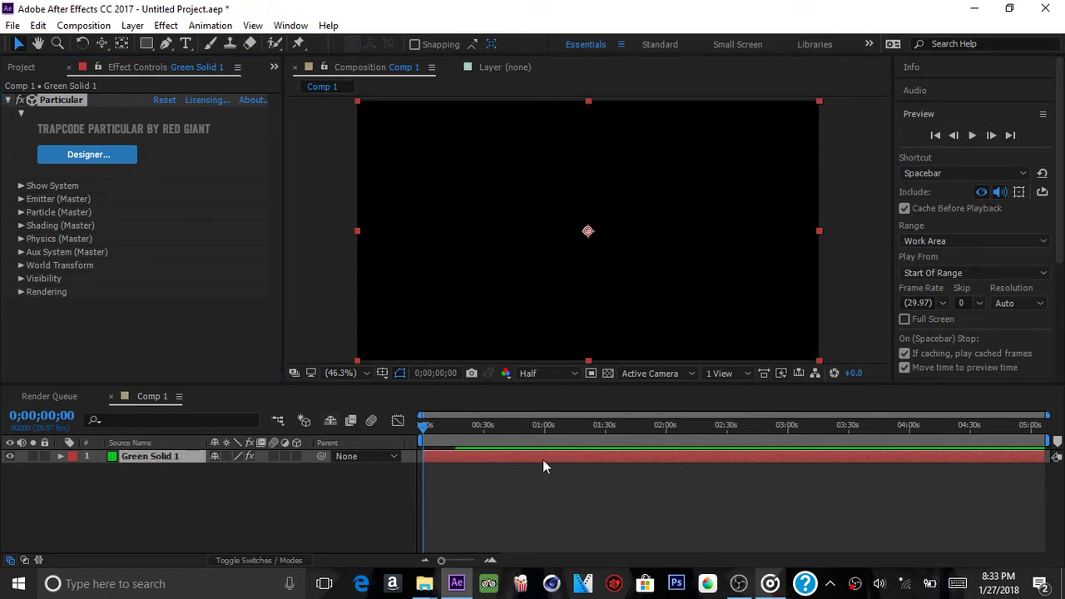
right_click(534, 461)
key(Escape)
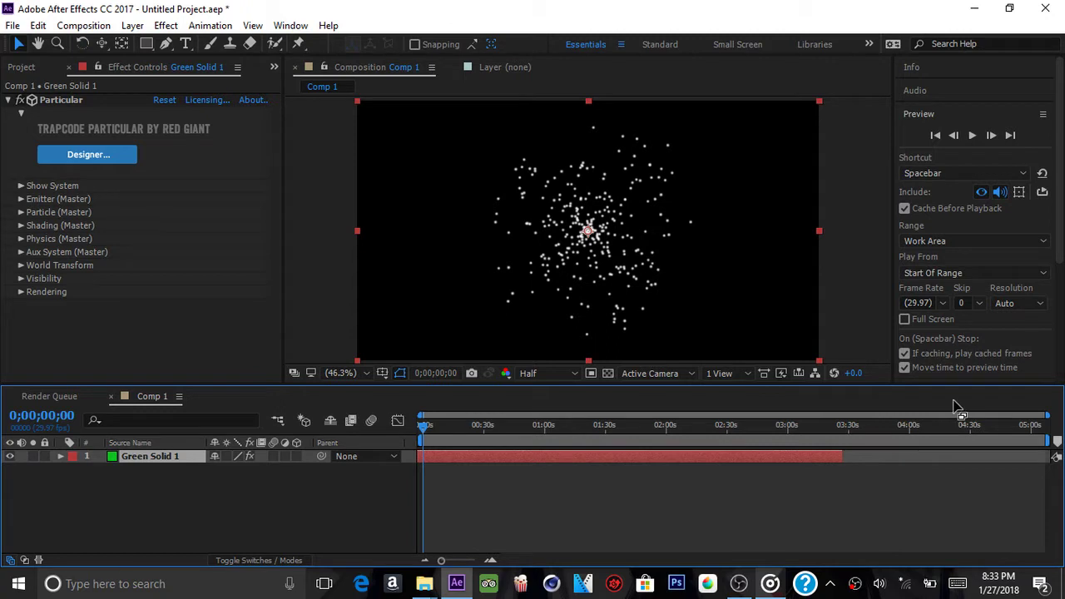
Split the green solid layer at 0;00;00;00 and delete the leftover piece before the composition start
key(ctrl+d)
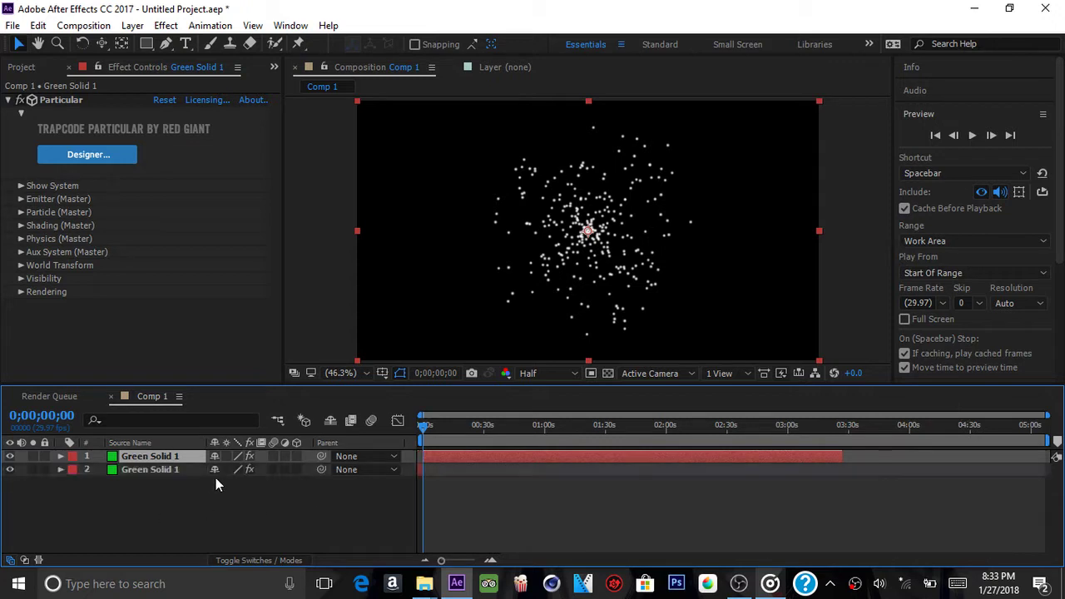
click(185, 470)
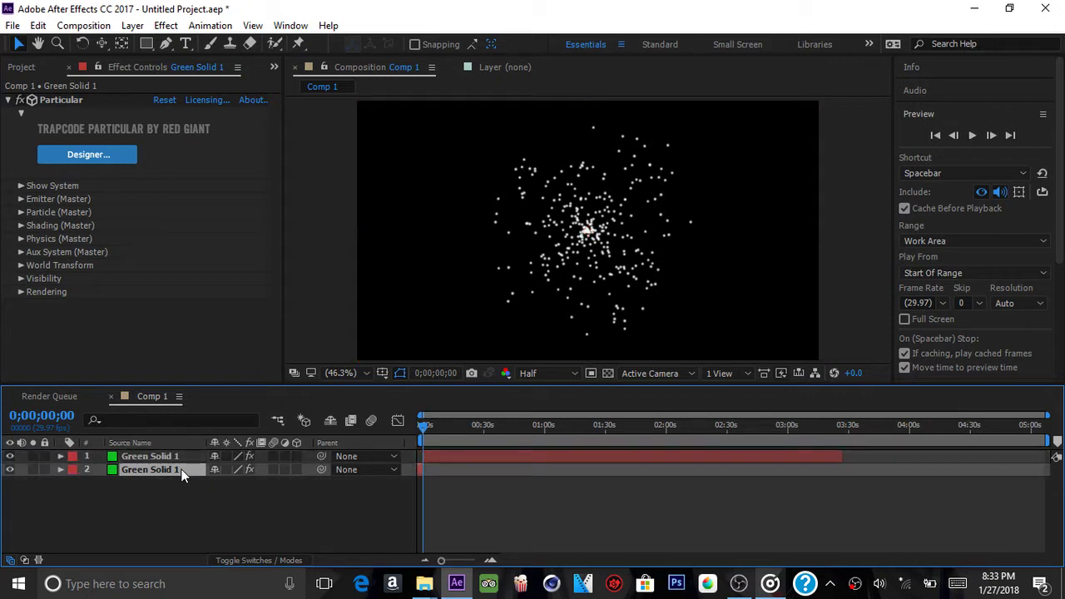
key(Delete)
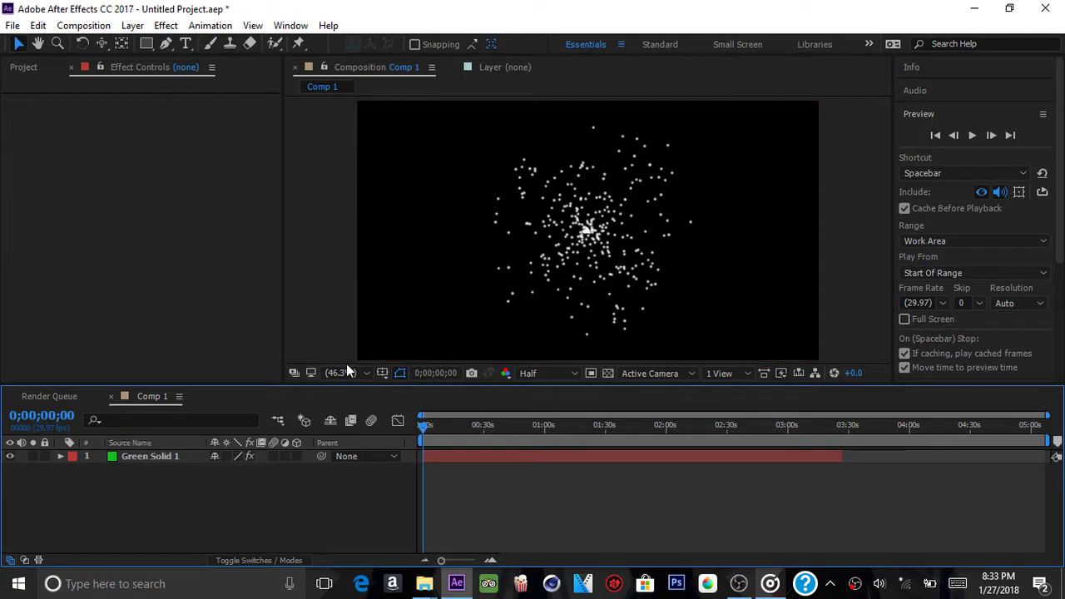
Set Particular's Emitter Type to Box and its Emitter Size mode to XYZ Individual
click(433, 458)
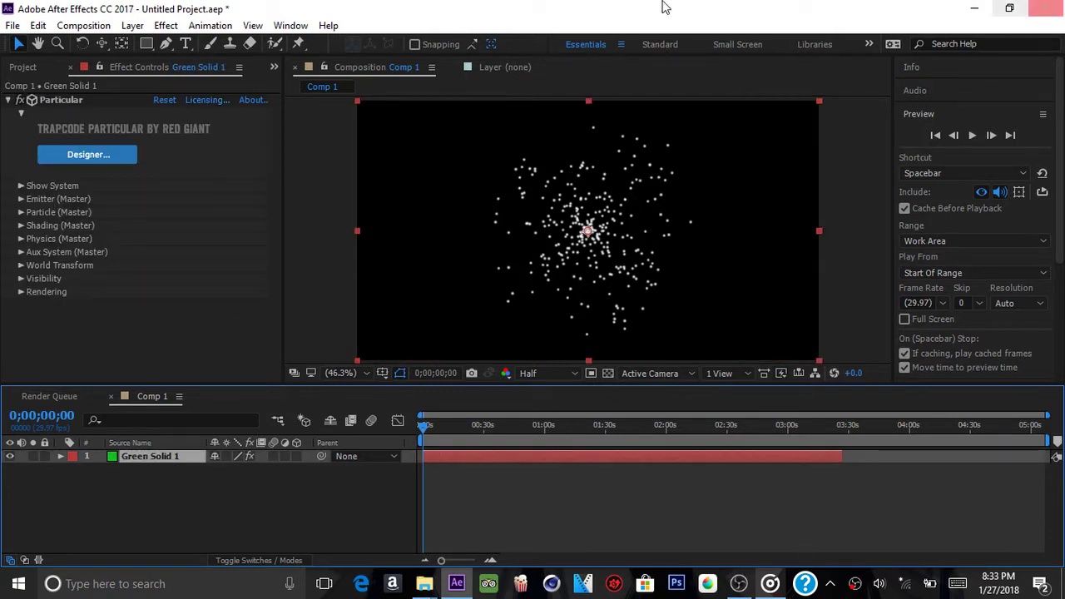
click(21, 199)
scroll(208, 216, down, 3)
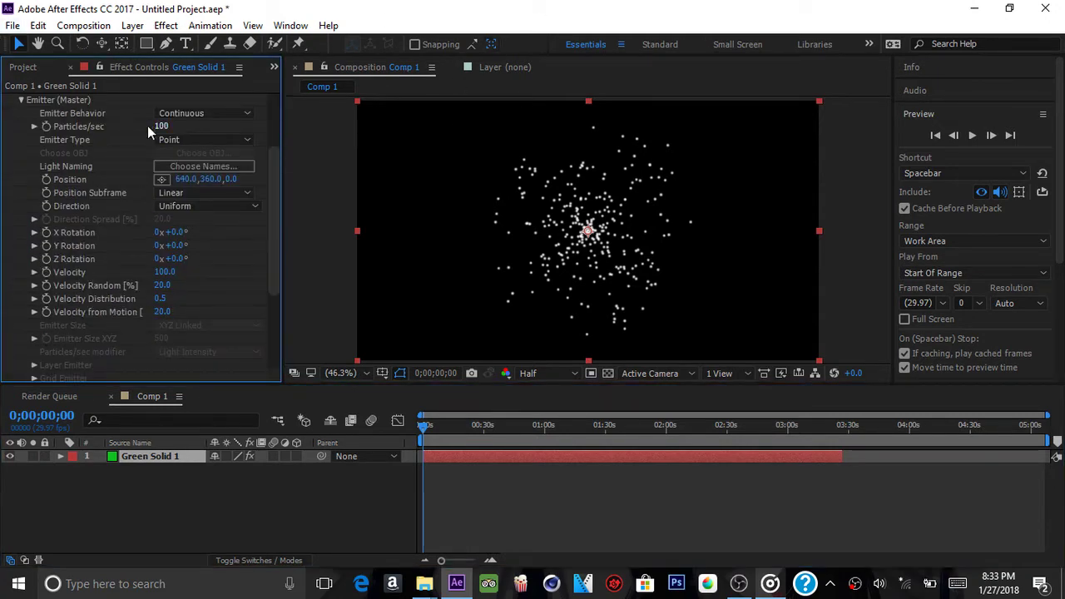
right_click(242, 145)
click(242, 142)
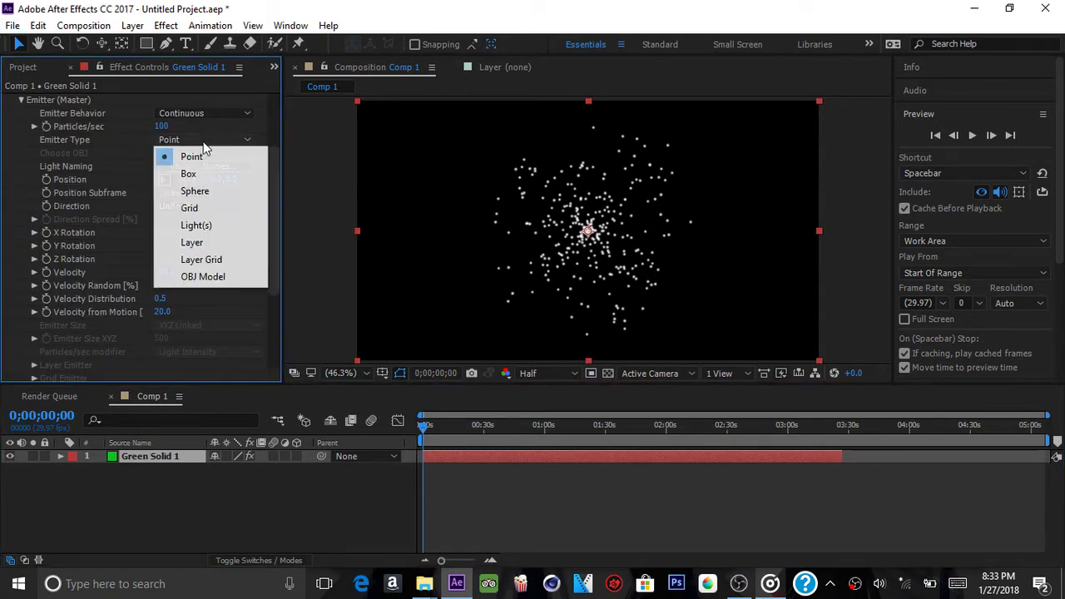
click(228, 167)
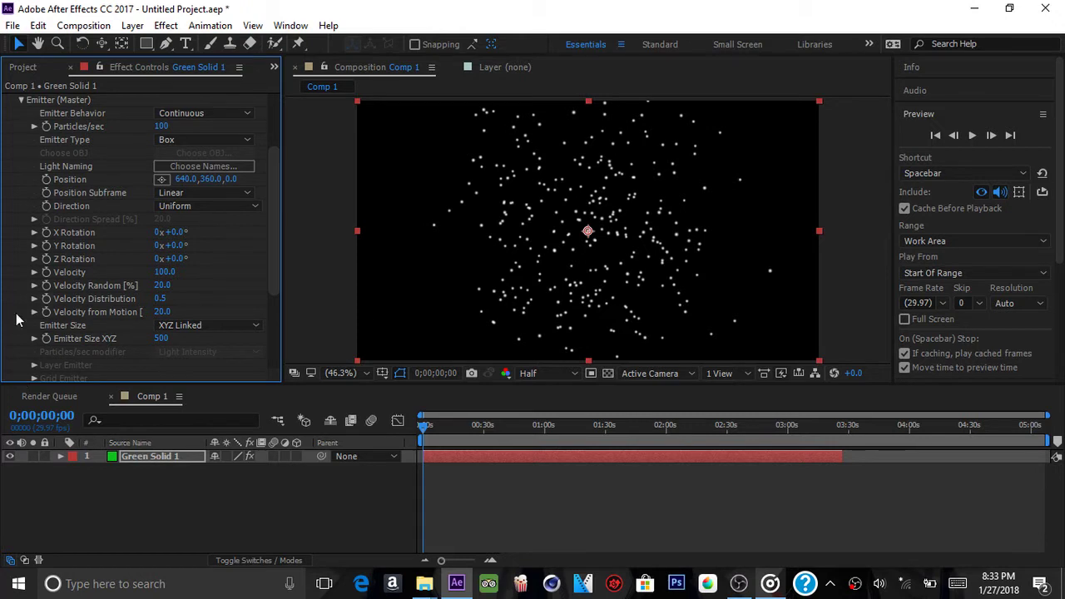
click(210, 327)
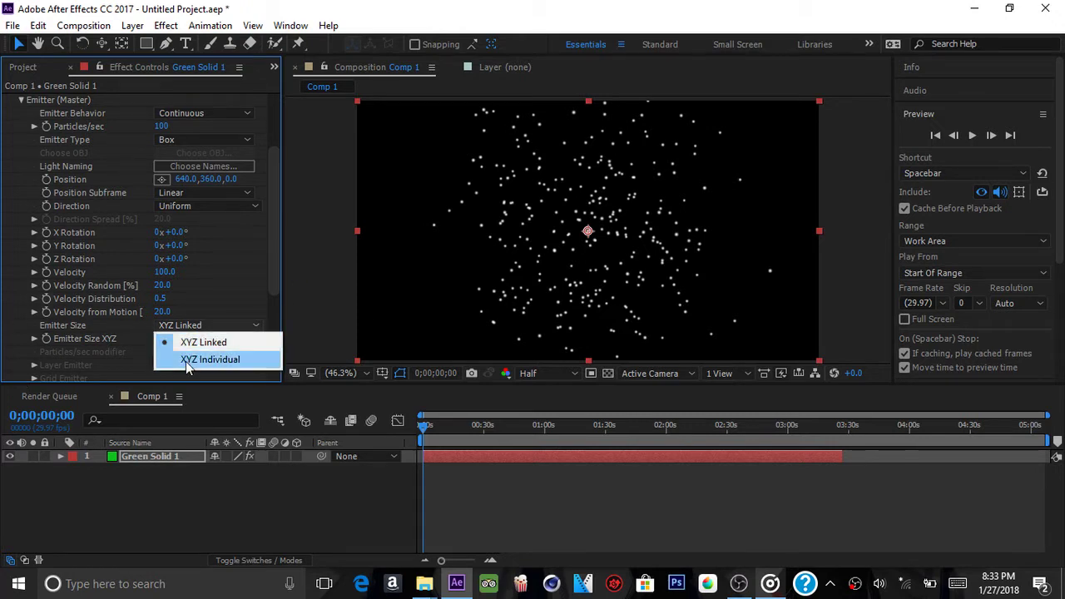
click(100, 193)
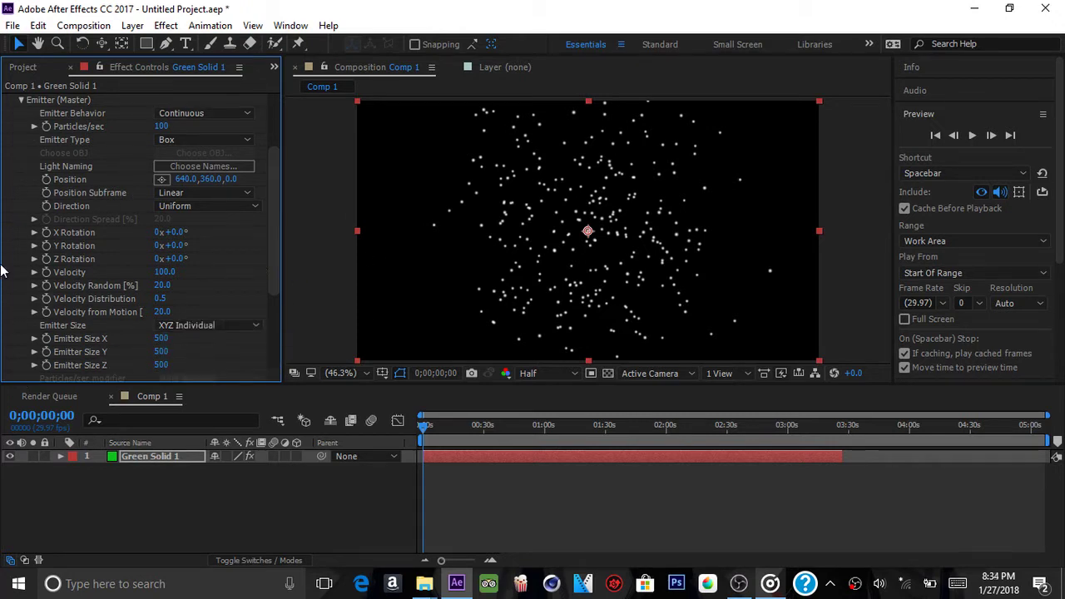
Enlarge the box emitter to a size of 2300 in X, 1793 in Y and 3464 in Z
scroll(119, 304, down, 1)
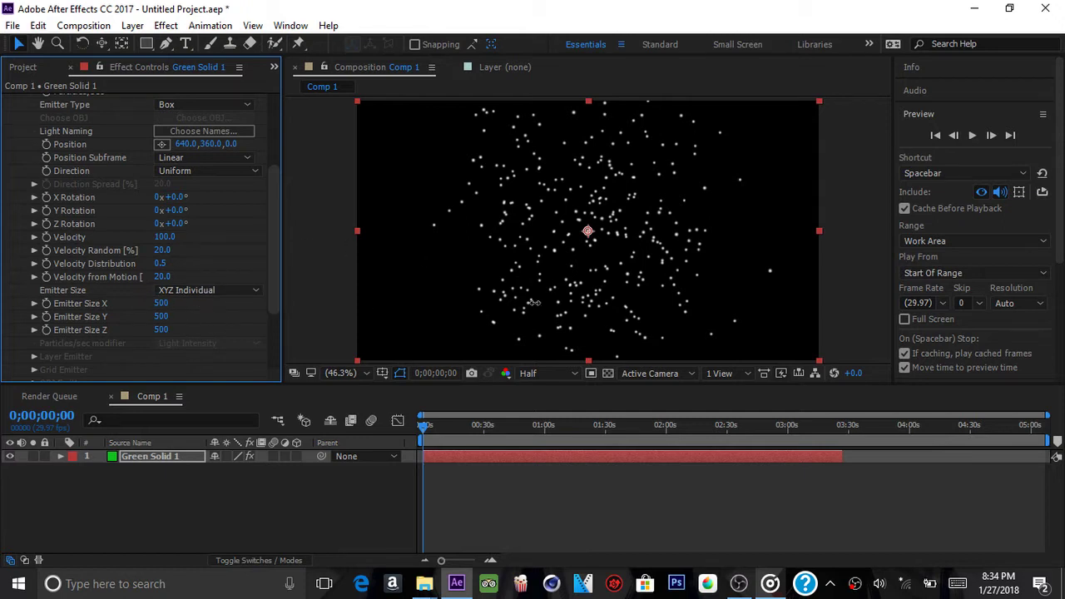
drag(533, 302, 557, 271)
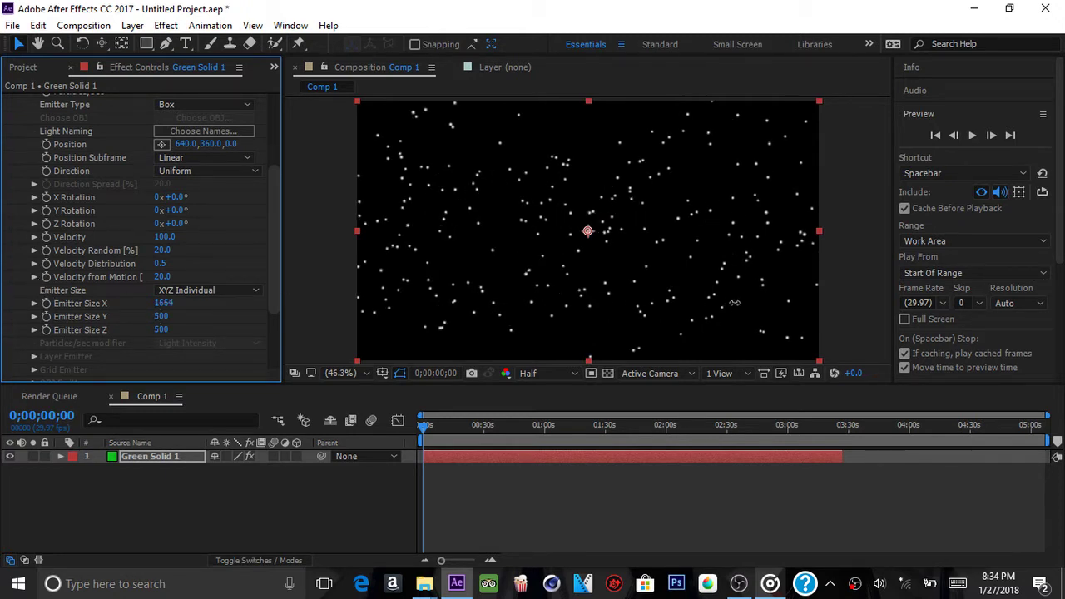
drag(734, 303, 1060, 214)
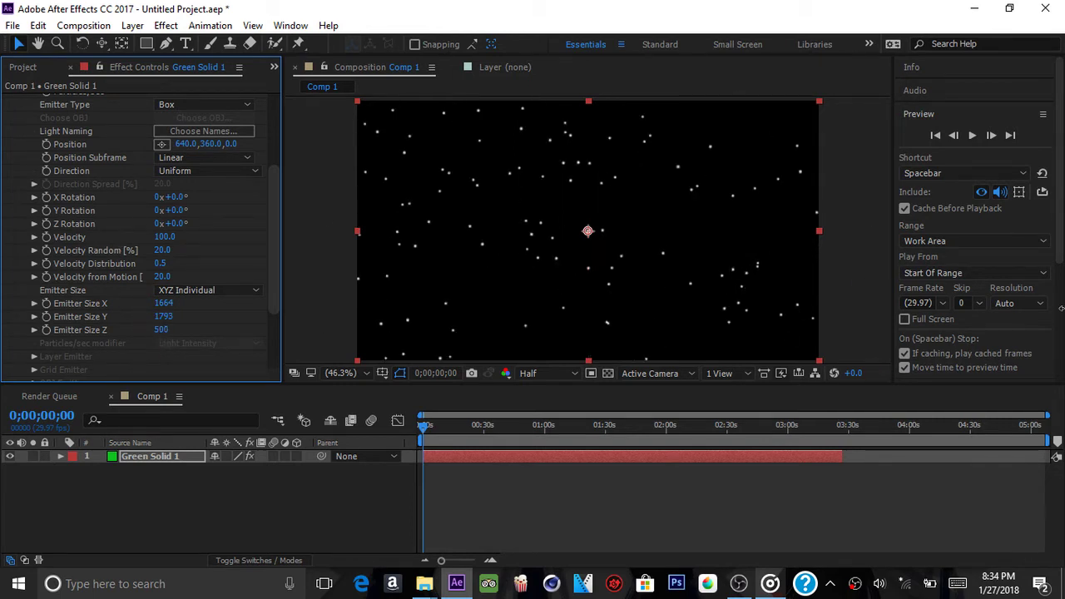
drag(1061, 308, 1061, 308)
drag(1060, 308, 1060, 308)
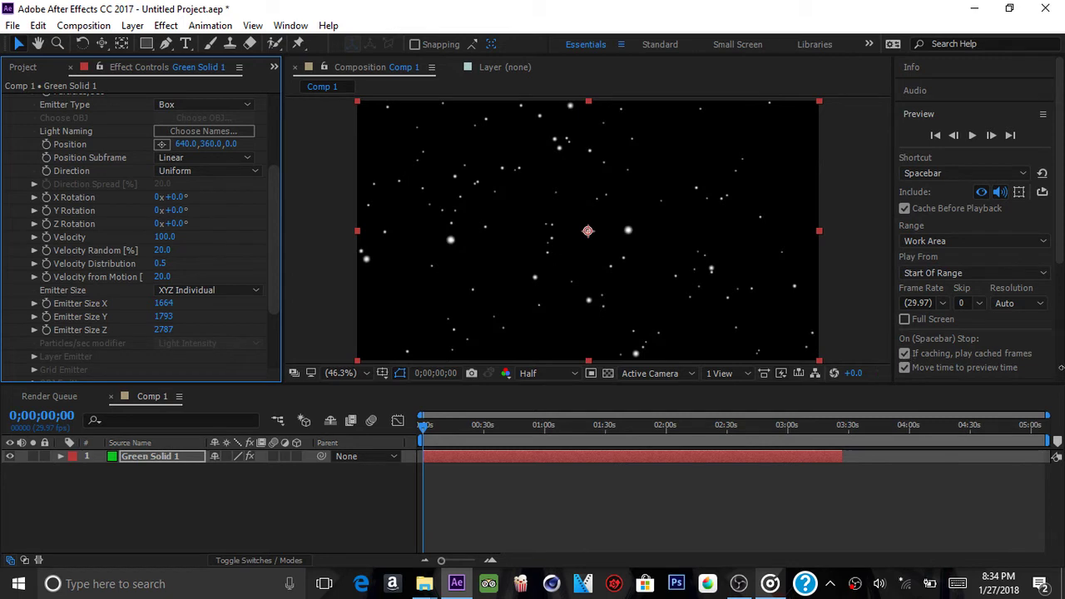
drag(169, 332, 684, 323)
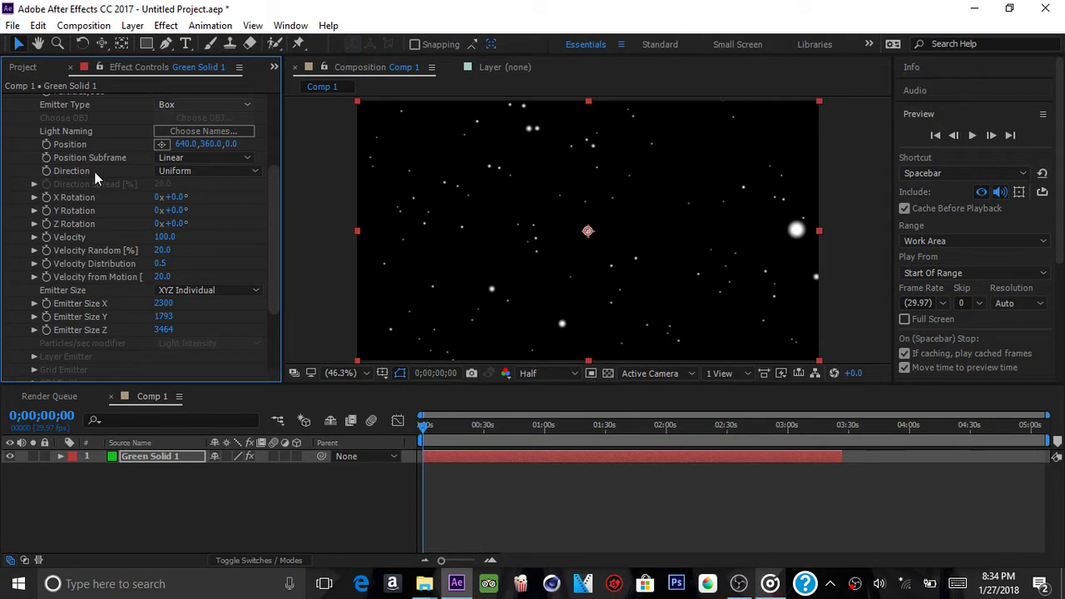
Set the master particle's Color Random to 100% and check the colored particles against the transparency grid
scroll(71, 191, down, 3)
scroll(71, 192, up, 7)
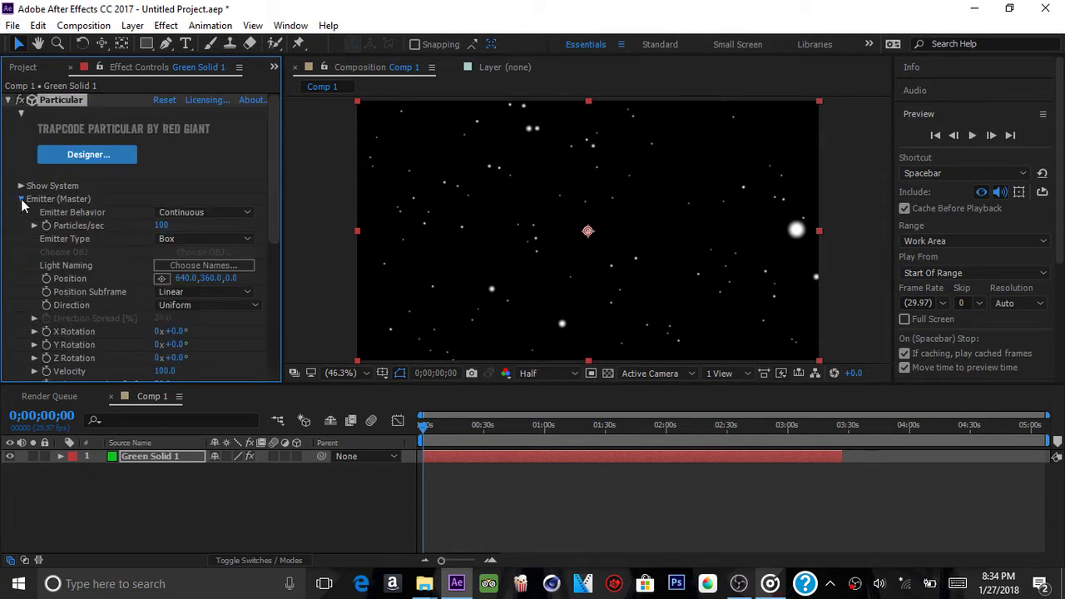
click(21, 199)
click(21, 212)
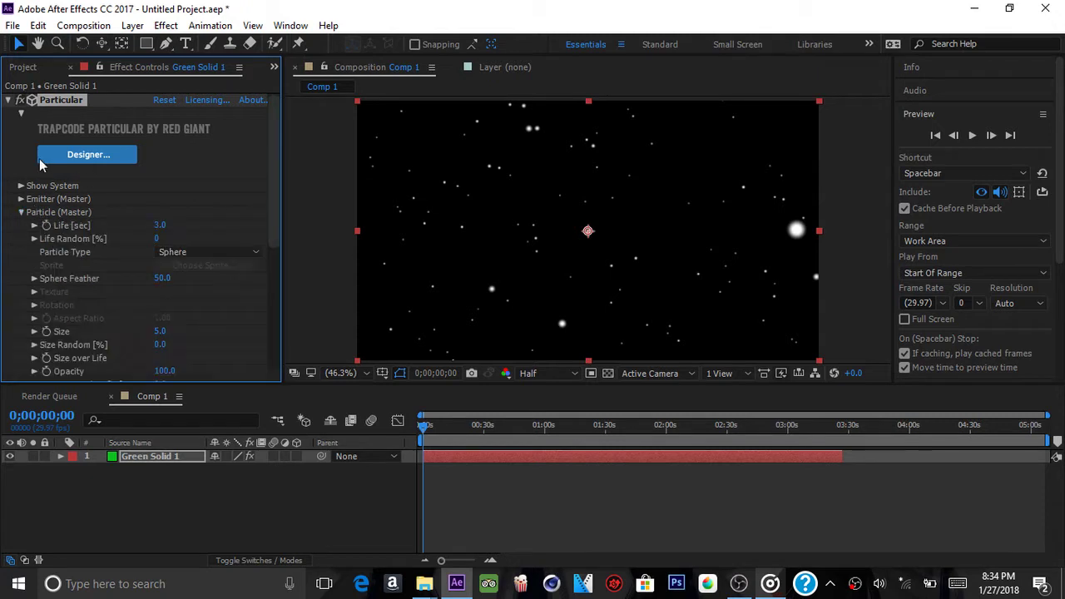
scroll(126, 248, down, 3)
scroll(131, 257, down, 2)
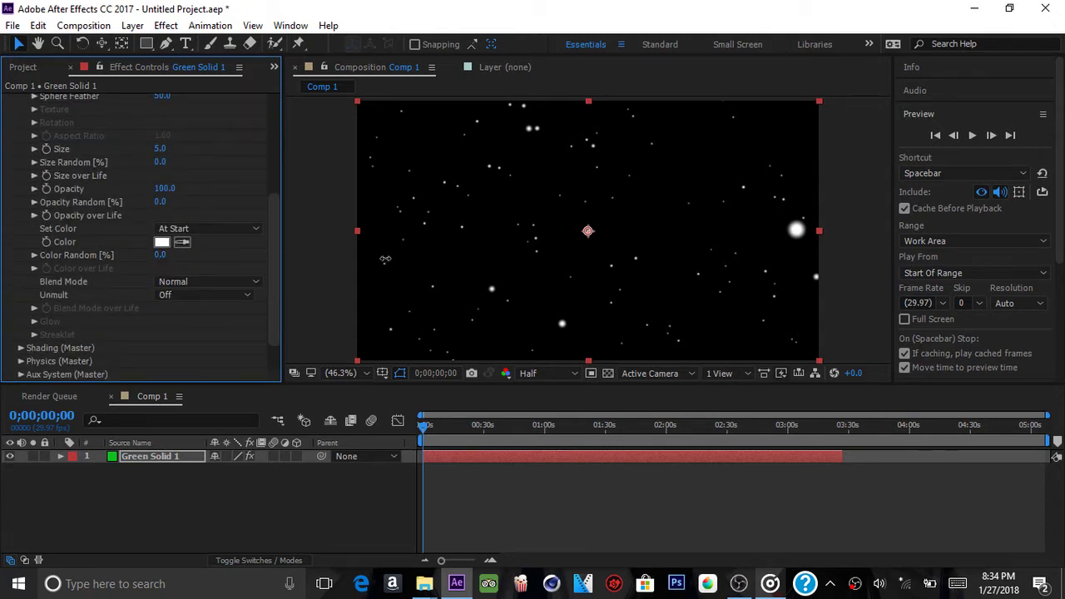
drag(385, 259, 788, 223)
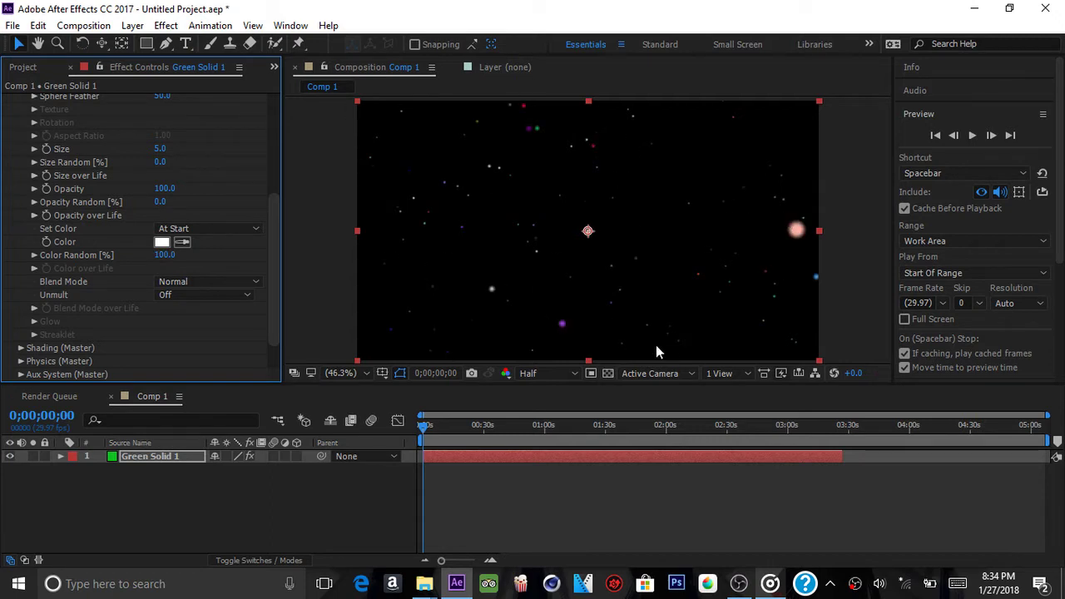
click(607, 374)
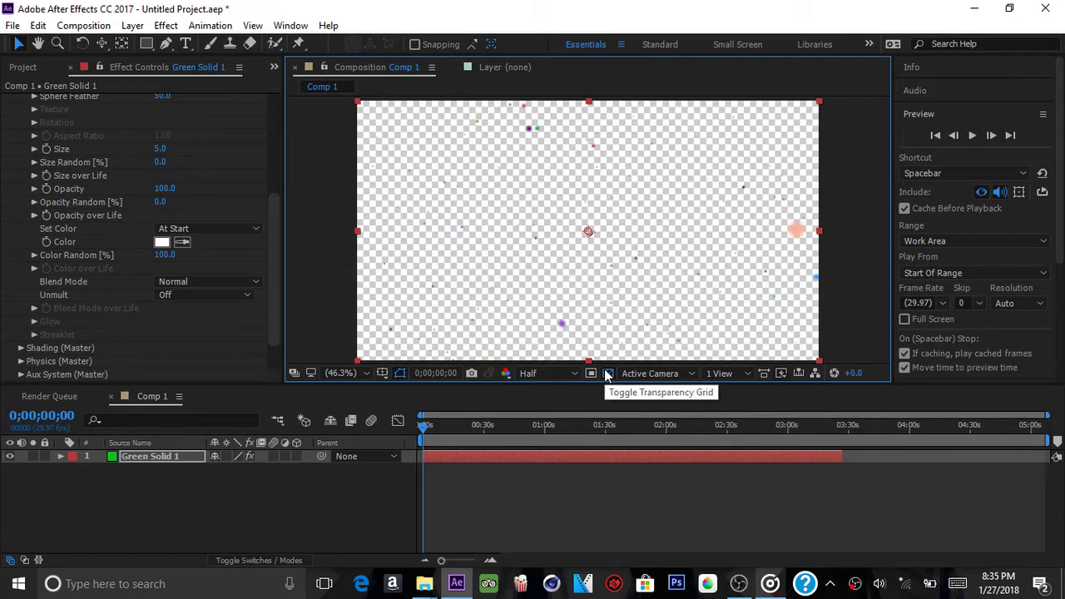
click(608, 373)
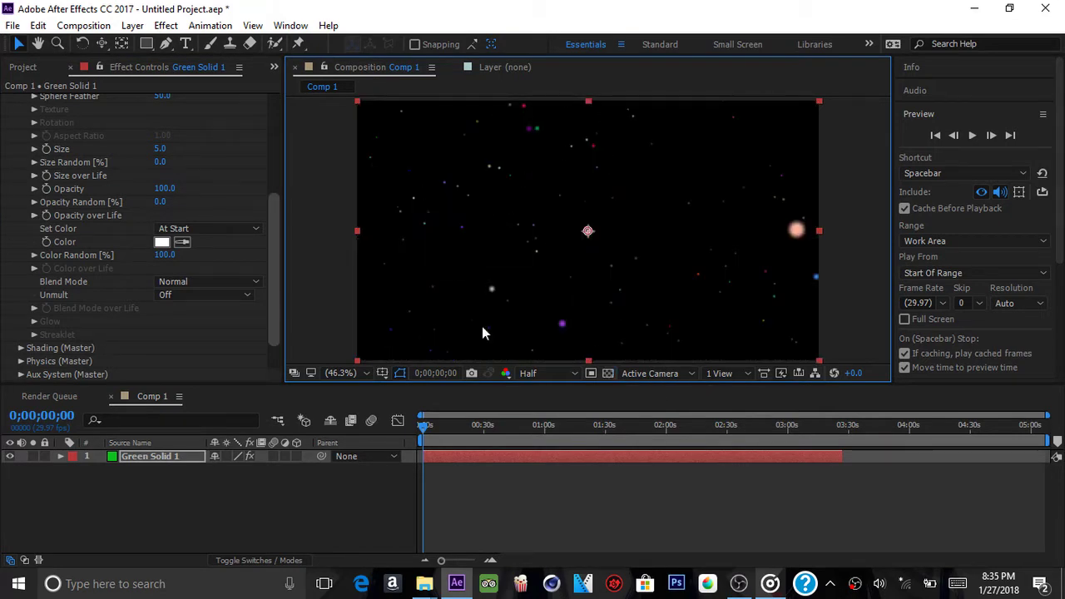
Set the master particle's Size to 9, Size Random to 100% and Opacity Random to 65%
scroll(105, 327, up, 1)
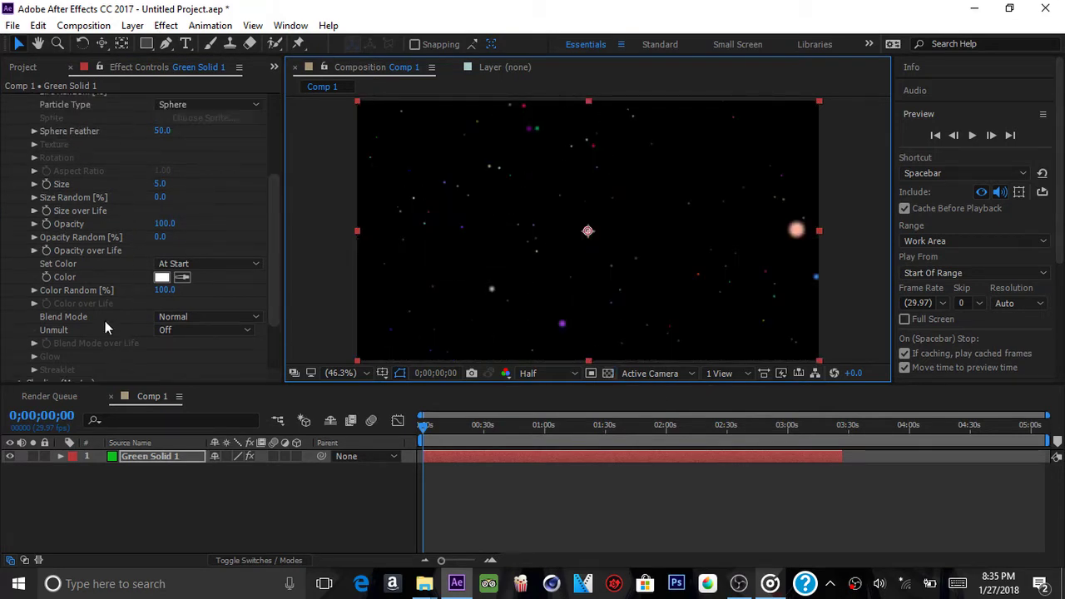
scroll(105, 327, up, 2)
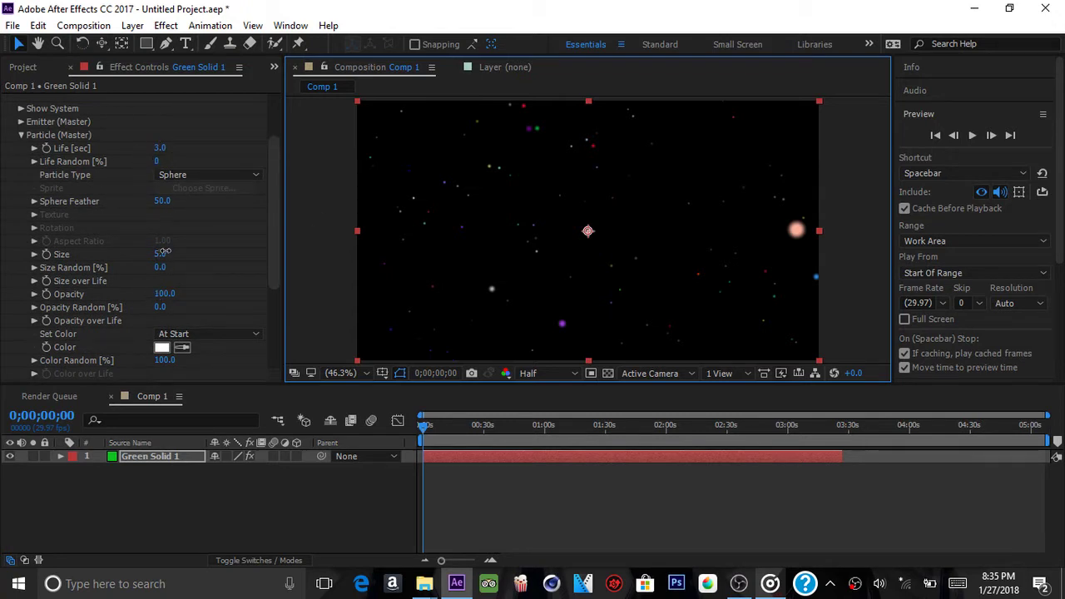
drag(165, 251, 166, 252)
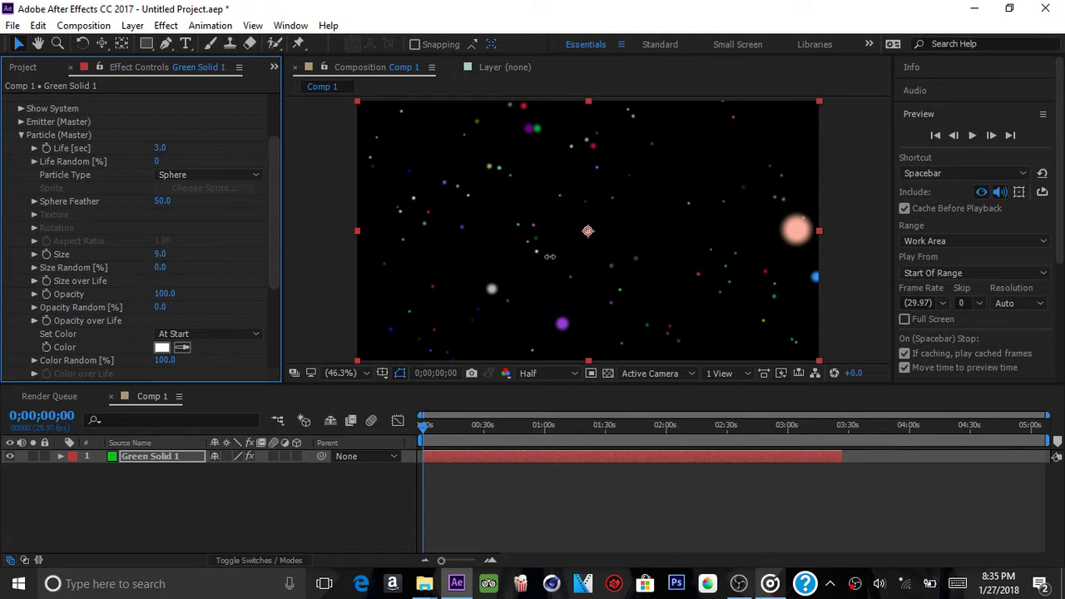
drag(550, 257, 550, 257)
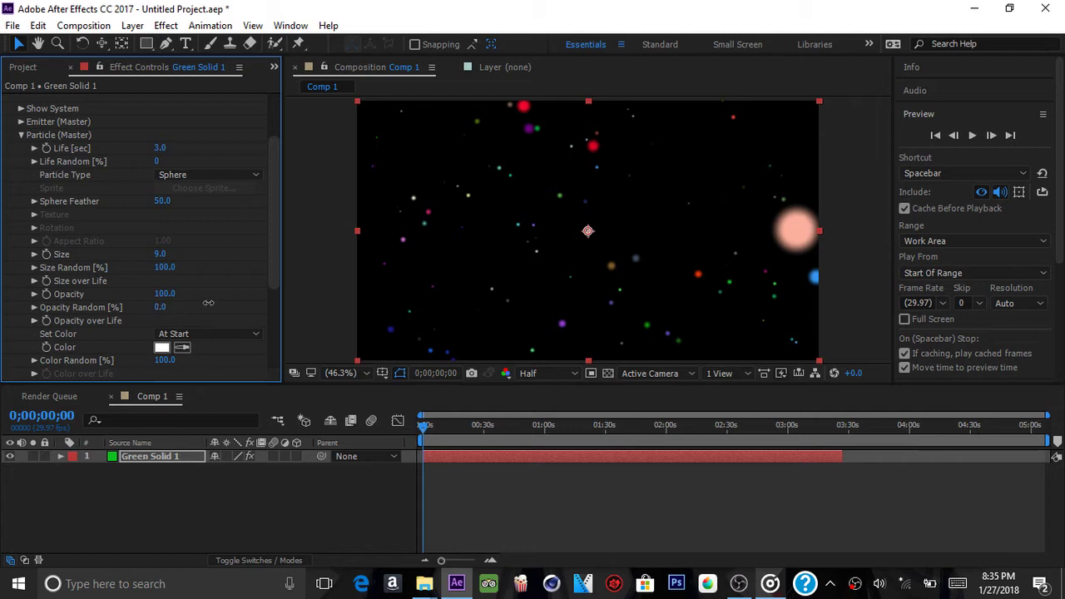
drag(208, 303, 208, 303)
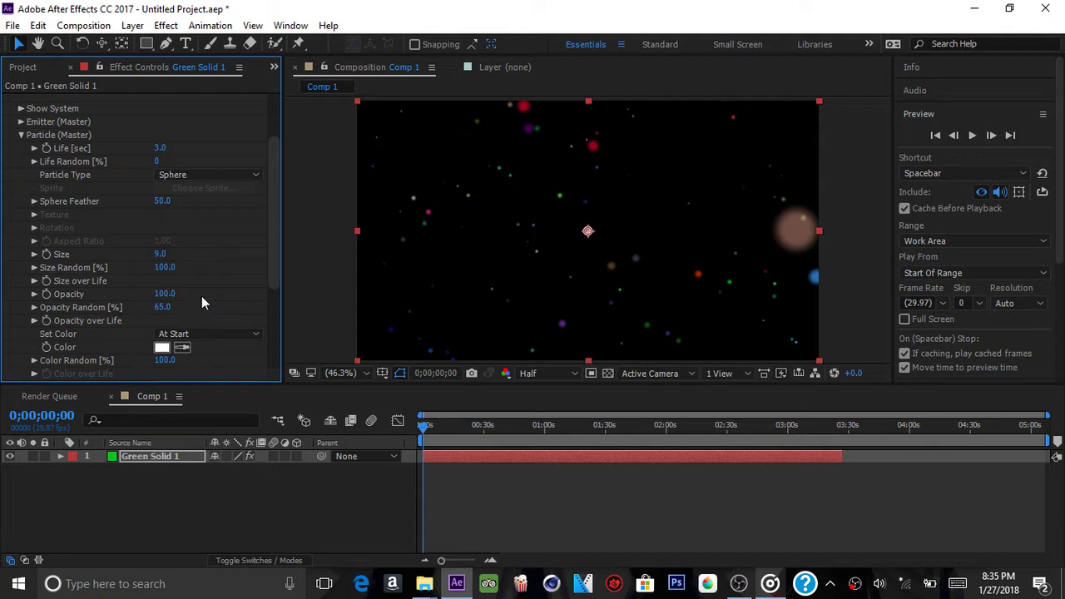
scroll(59, 171, up, 3)
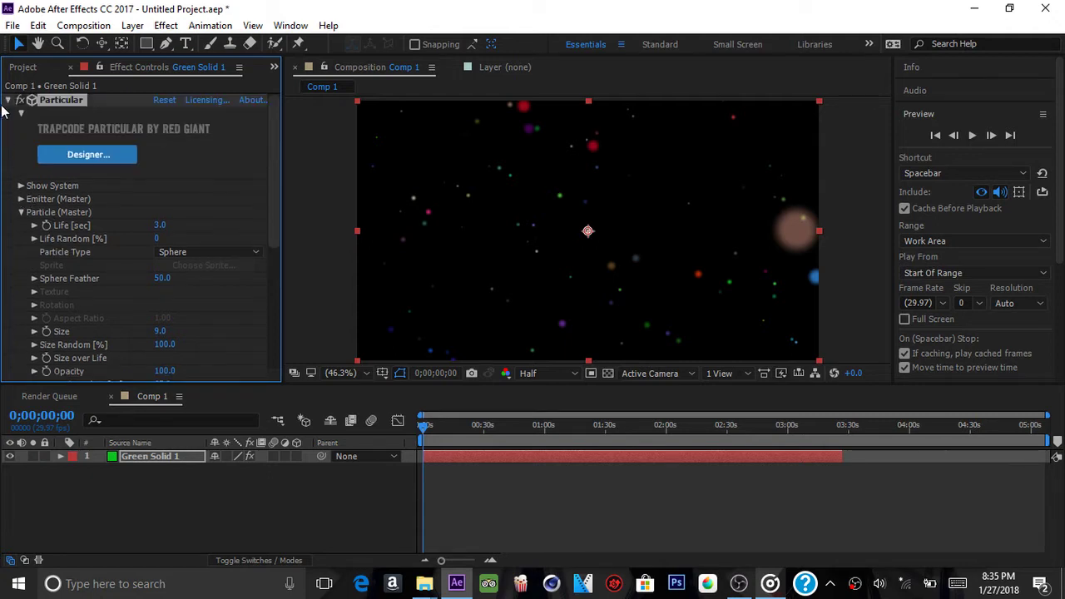
Add the Sapphire S_Glow effect to Green Solid 1 after Particular and set its Glow Width to 61
right_click(69, 303)
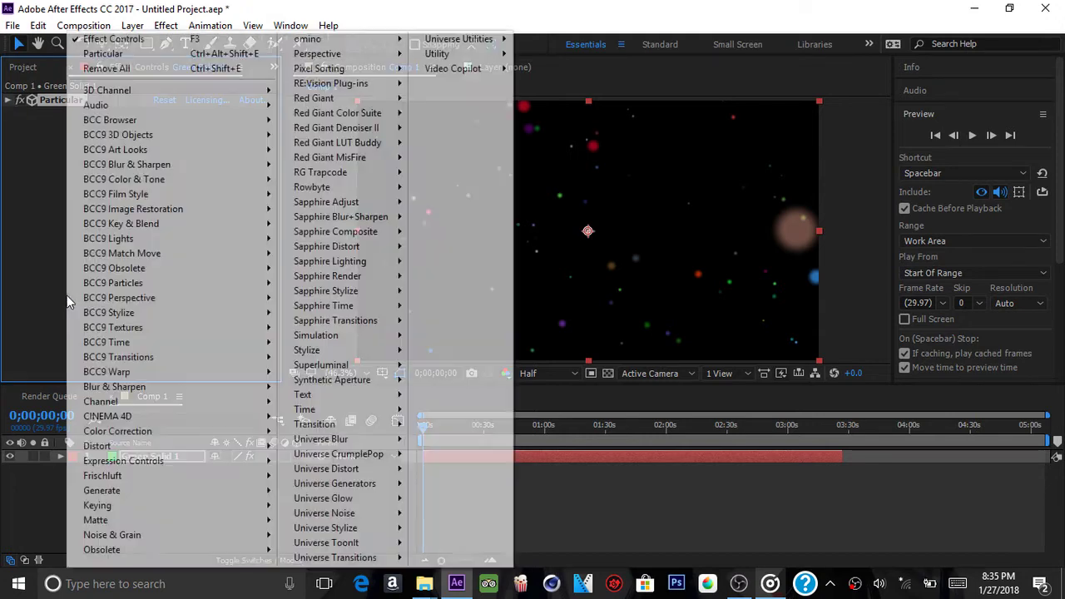
mouse_move(353, 262)
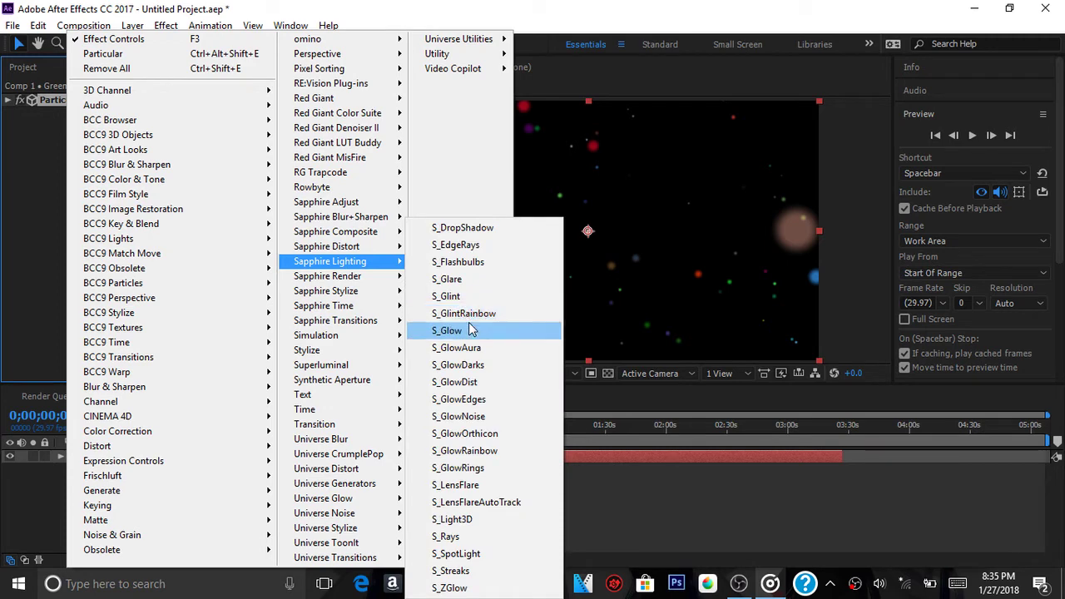
click(450, 330)
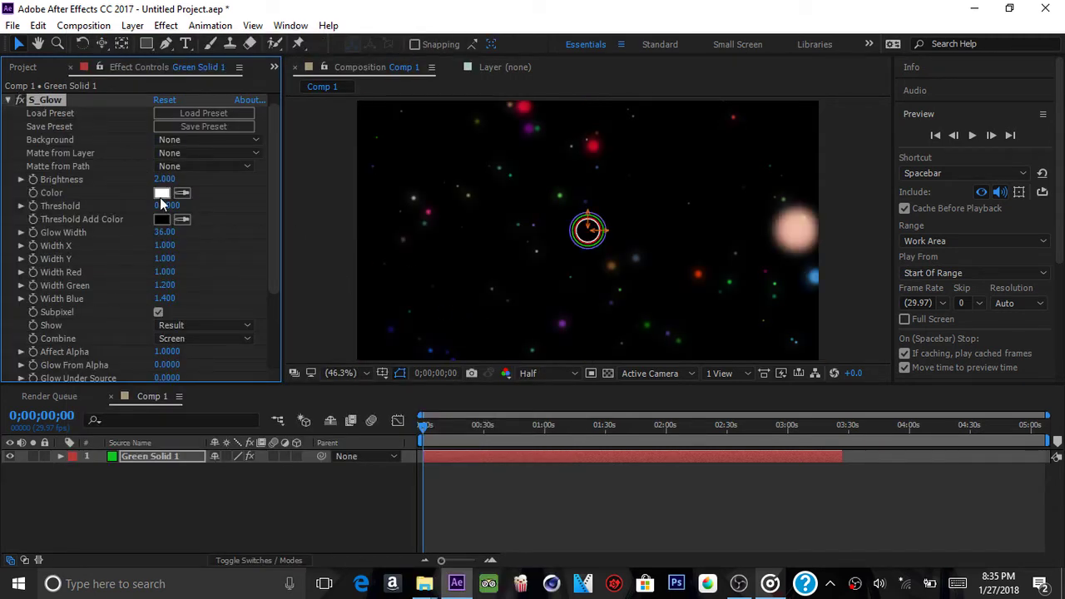
drag(177, 226, 178, 227)
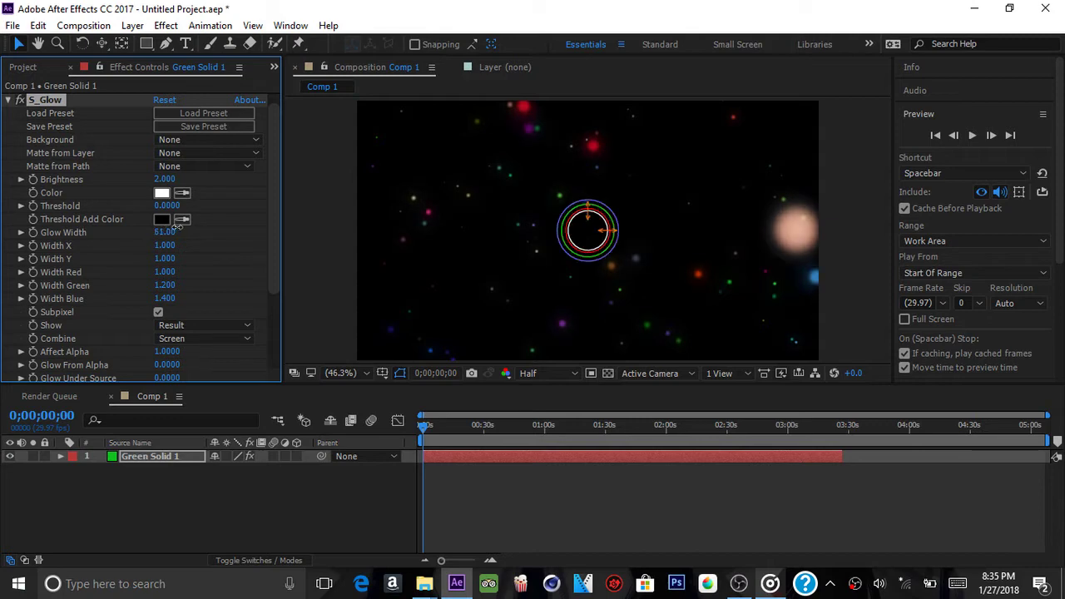
click(8, 99)
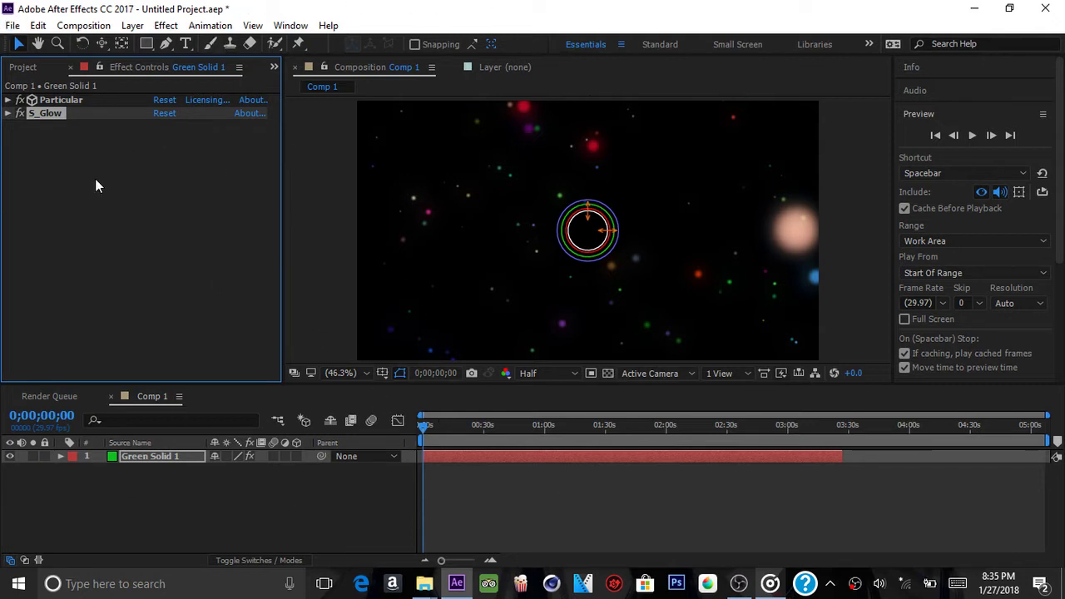
Import the kaori_miyazono__2__render PNG from the "your lie in april renders" folder in Pictures
click(12, 25)
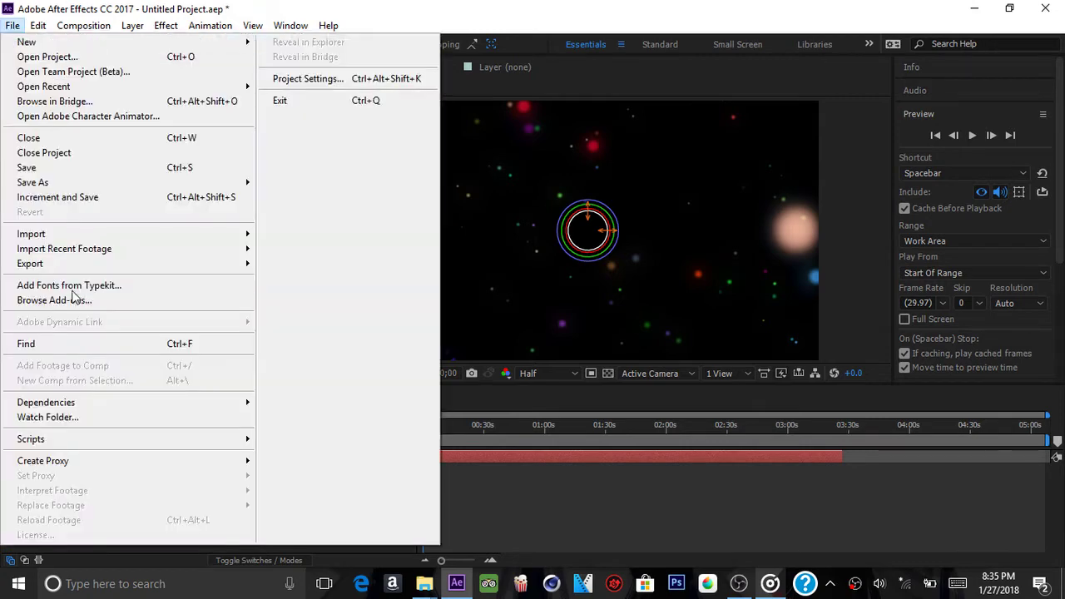
mouse_move(222, 241)
click(283, 235)
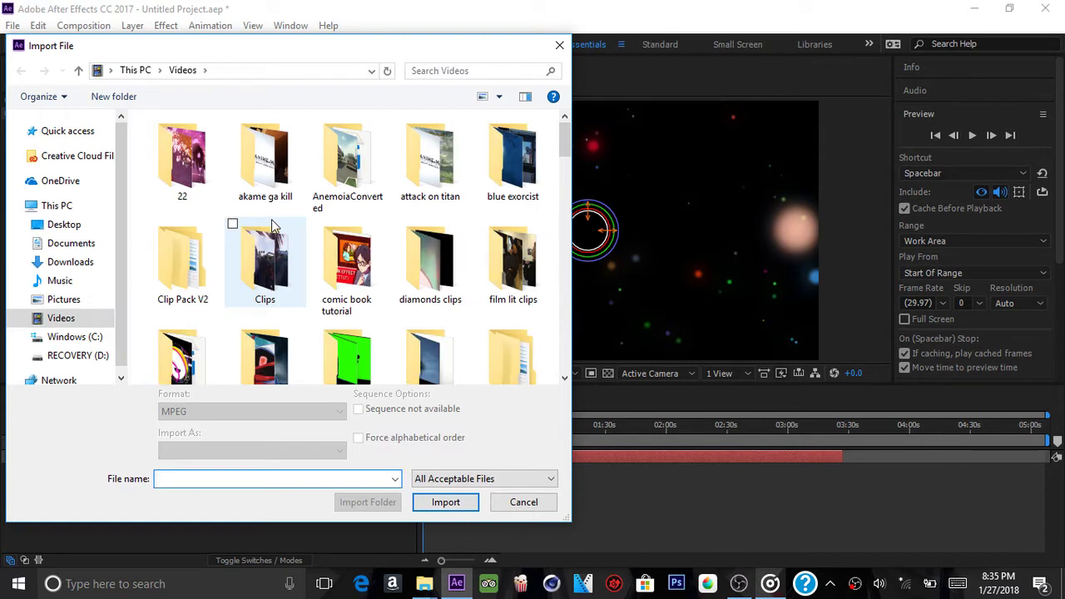
click(56, 301)
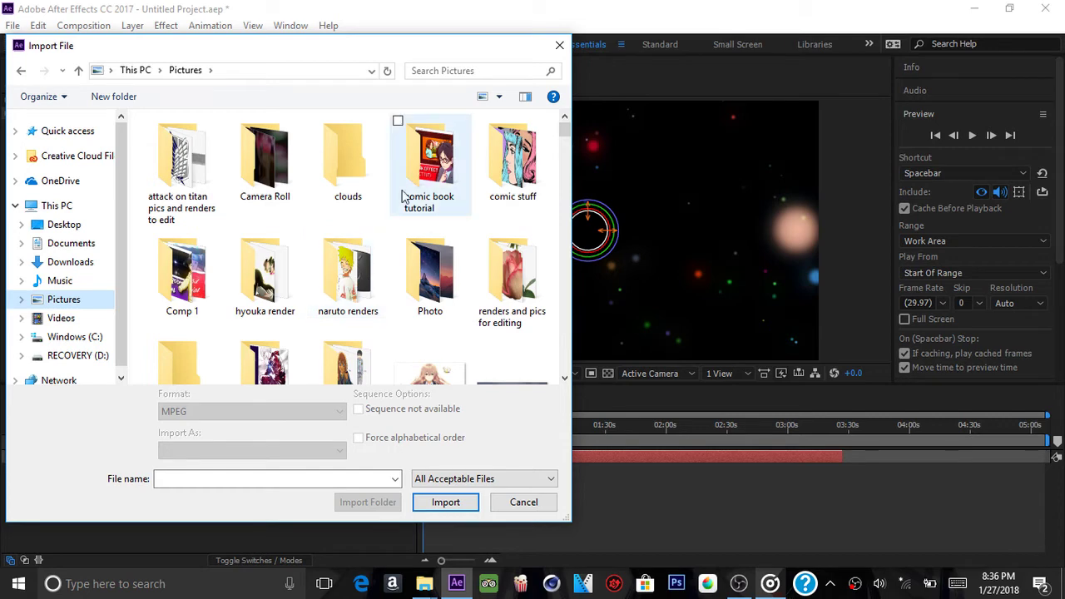
scroll(291, 250, down, 1)
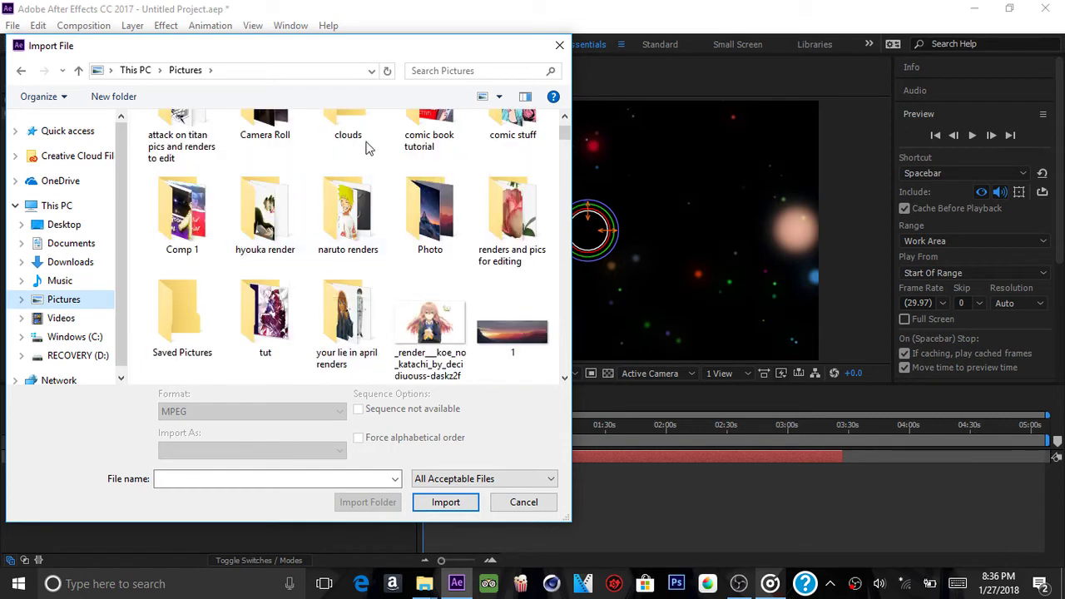
click(454, 323)
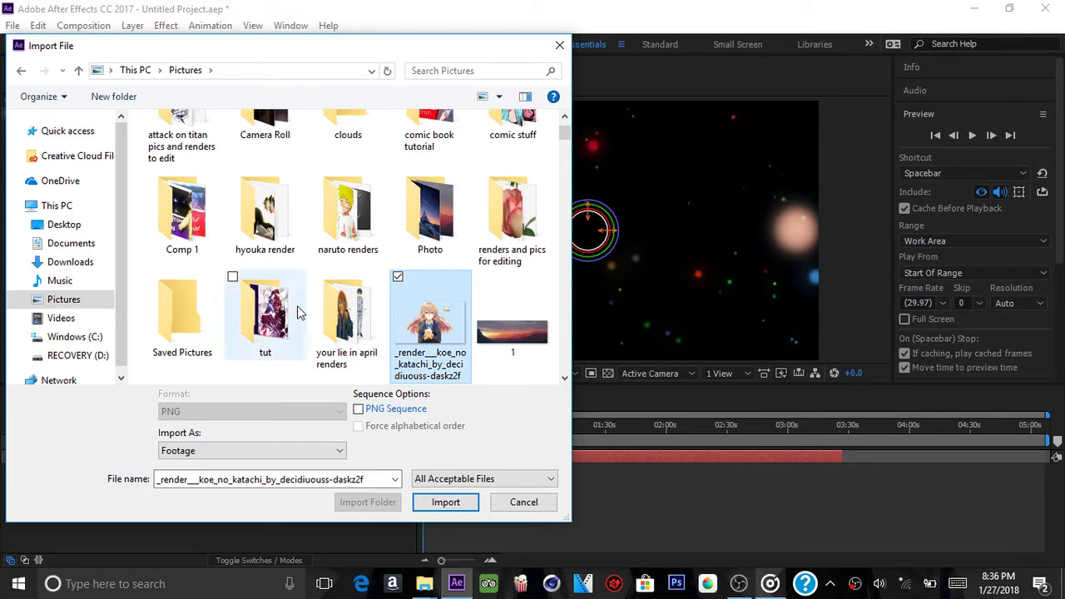
click(349, 330)
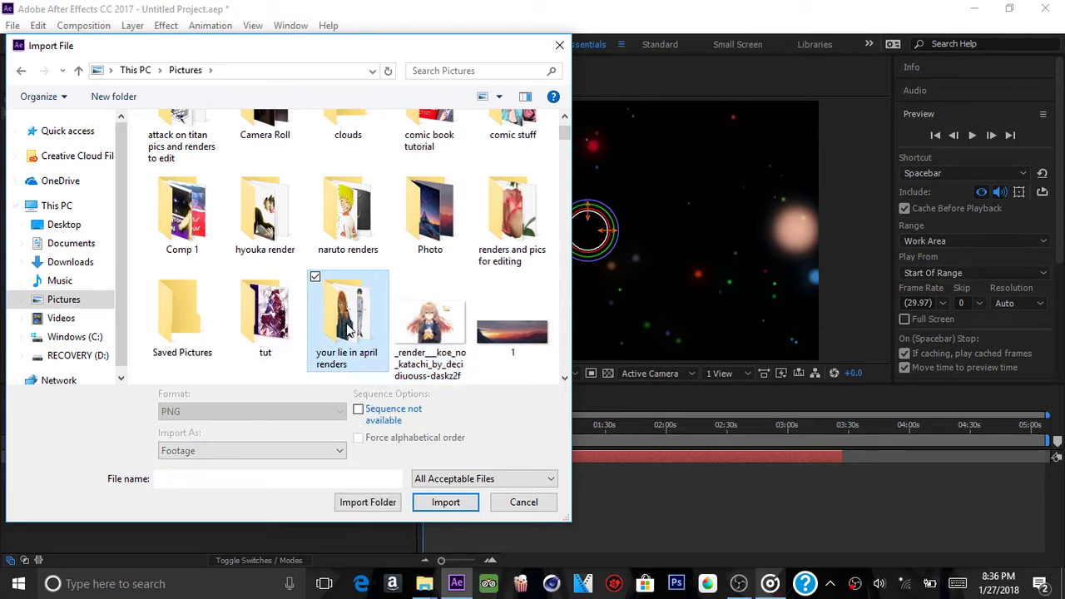
double_click(349, 330)
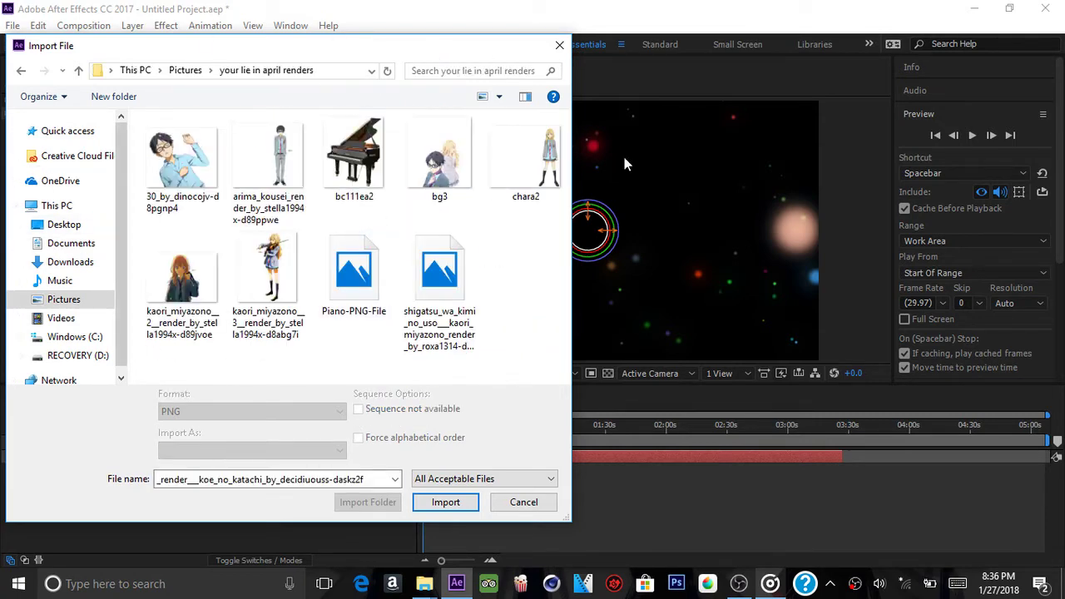
click(173, 275)
double_click(173, 275)
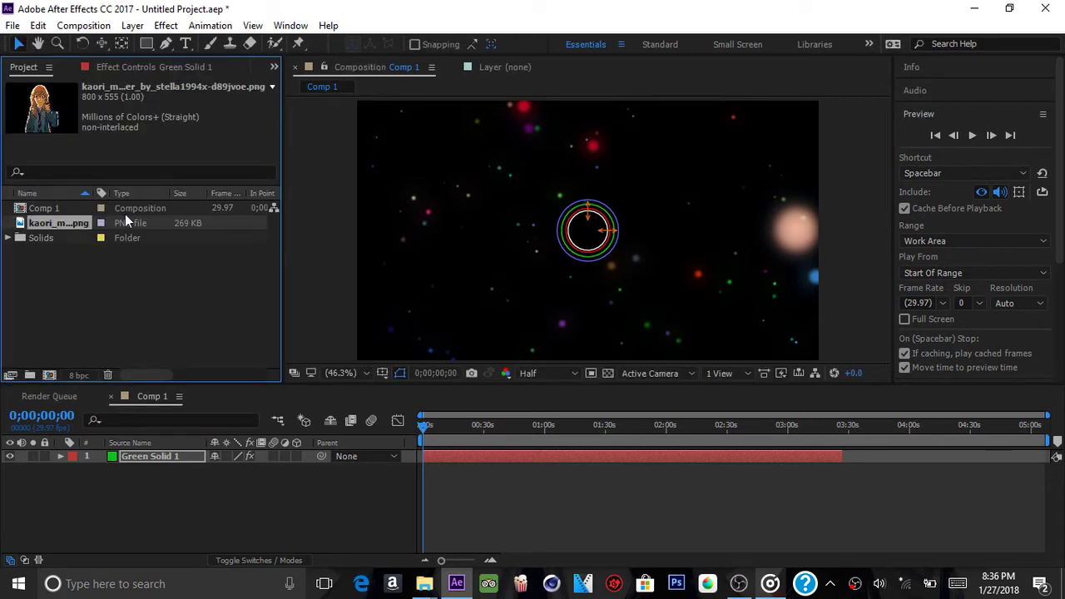
Place the imported character PNG in Comp 1 as a 3D layer beneath Green Solid 1
drag(58, 224, 137, 472)
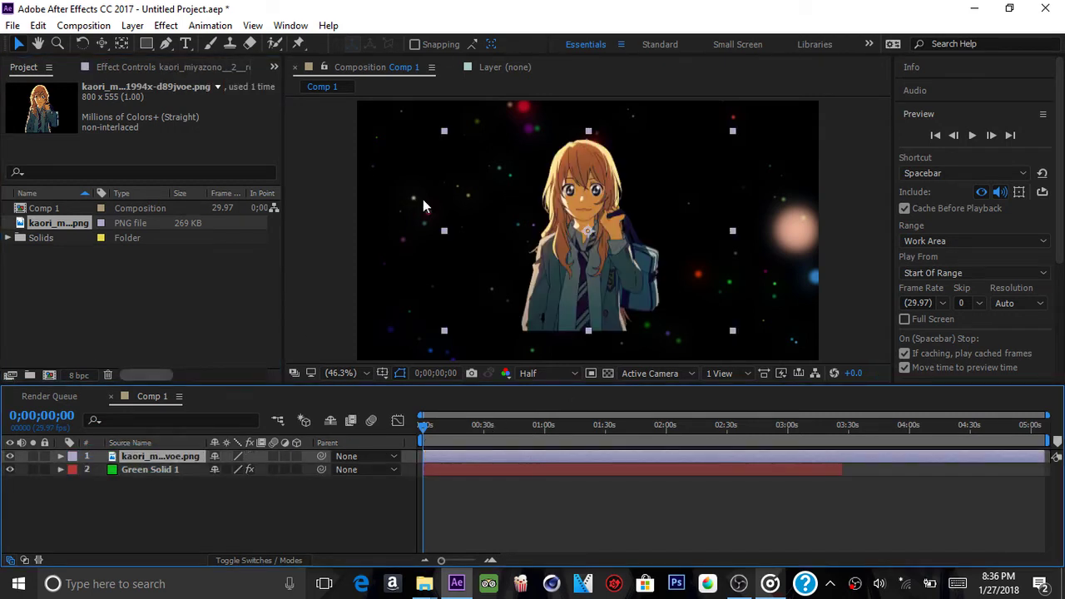
click(296, 455)
drag(158, 458, 174, 490)
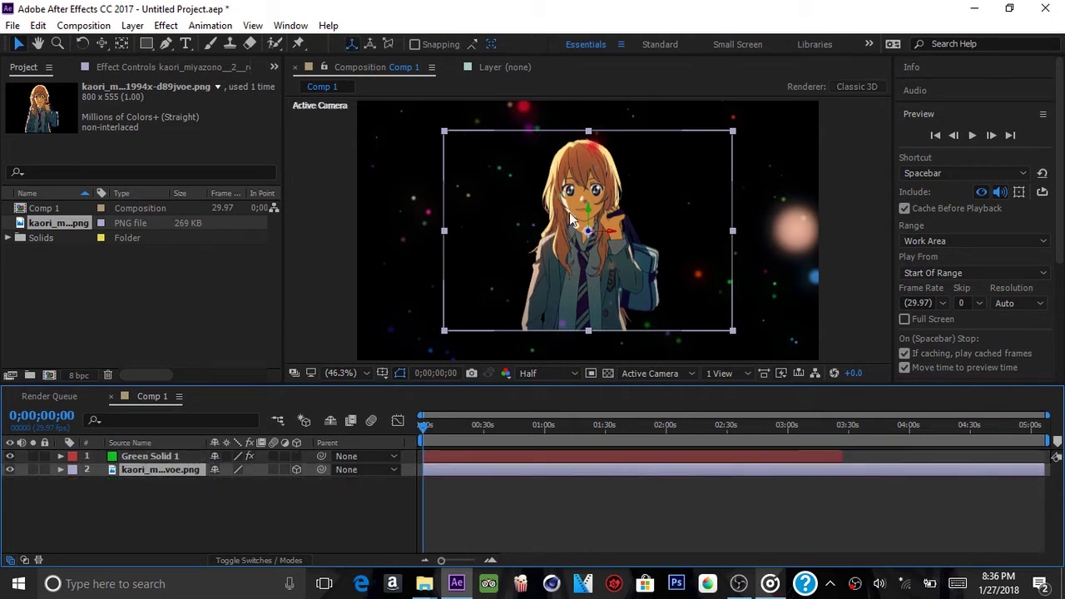
Shift the character image slightly downward in the composition and make it a 2D layer again
drag(588, 213, 550, 250)
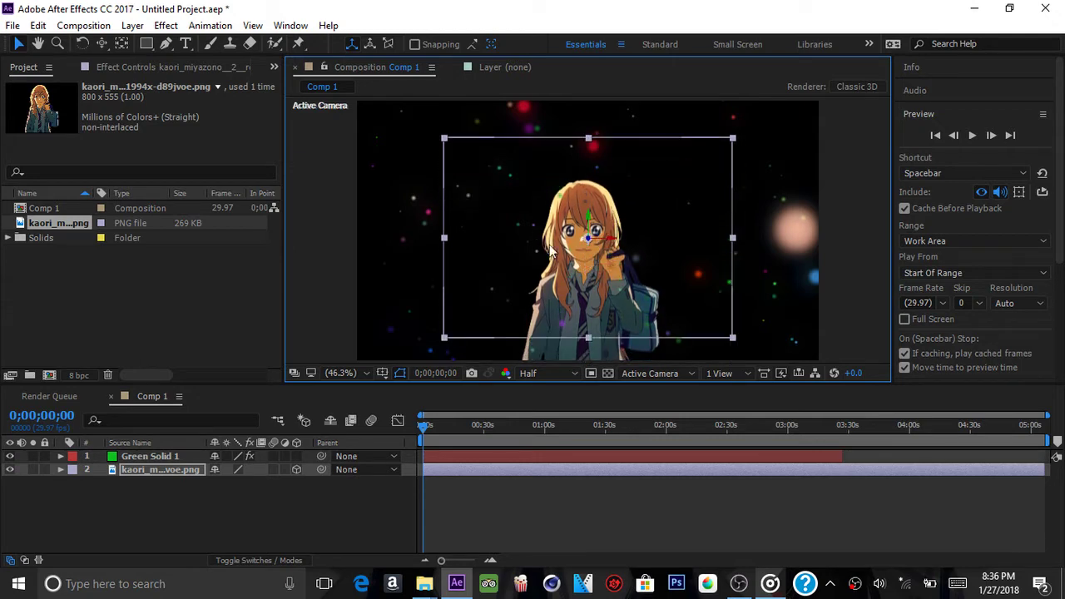
click(297, 469)
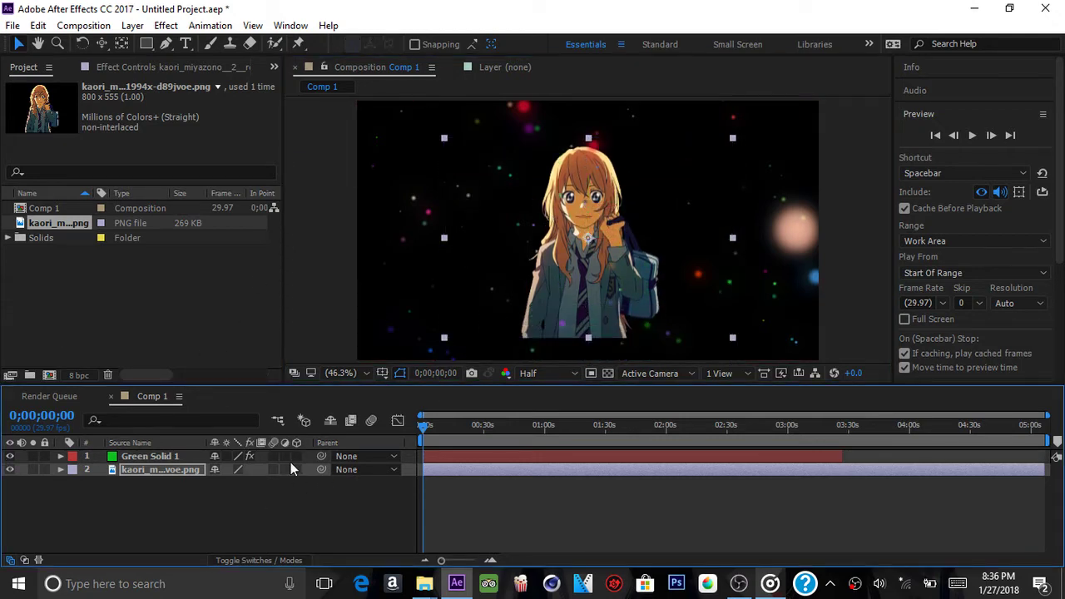
Create a two-node camera with the 50mm preset and bring it to the top of the layer stack
right_click(268, 475)
mouse_move(303, 348)
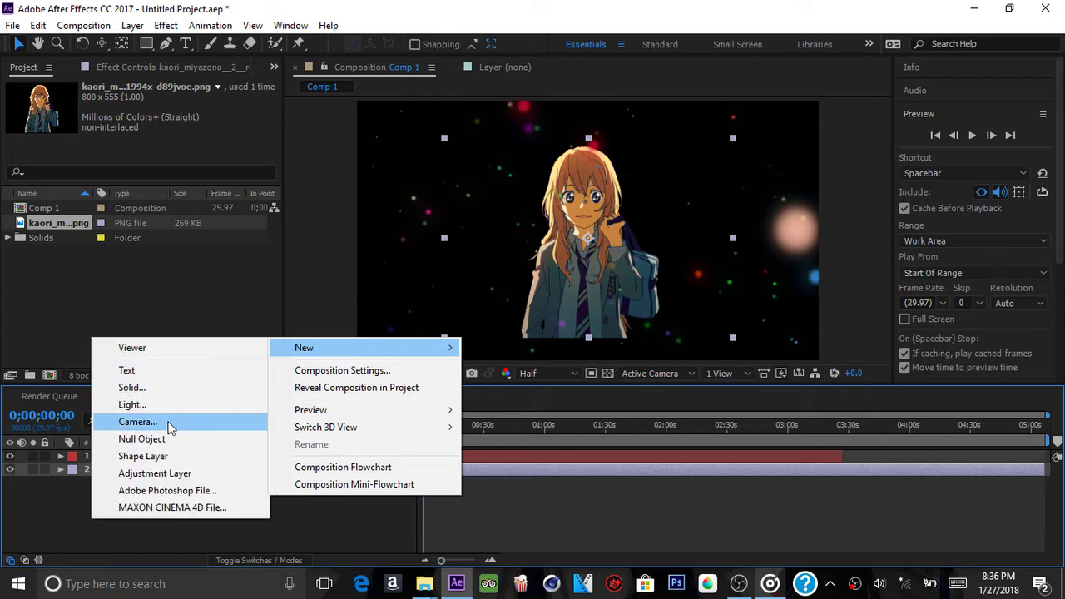
click(169, 425)
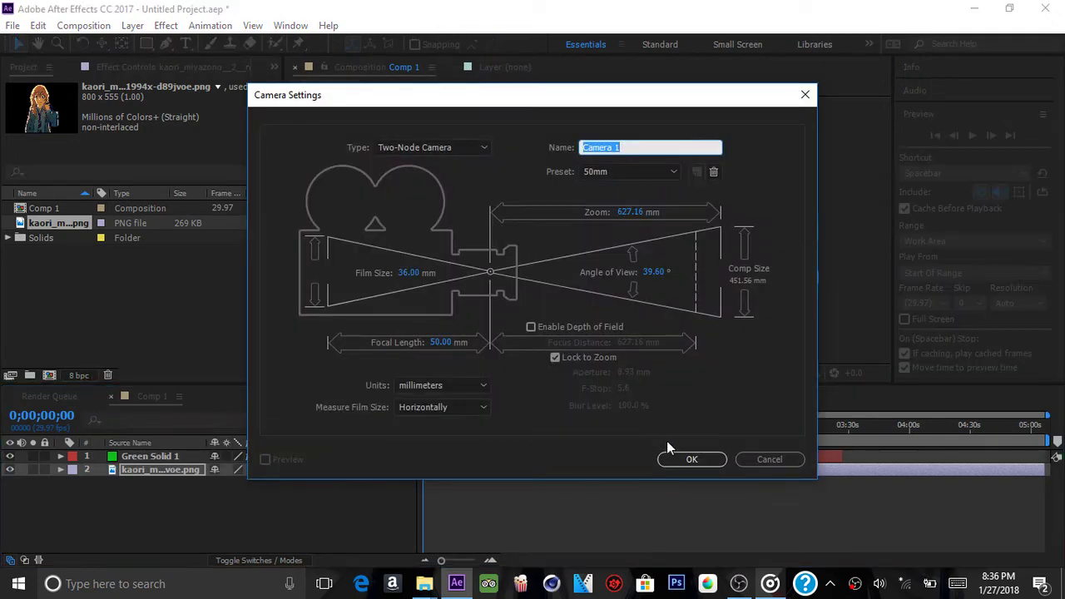
click(675, 458)
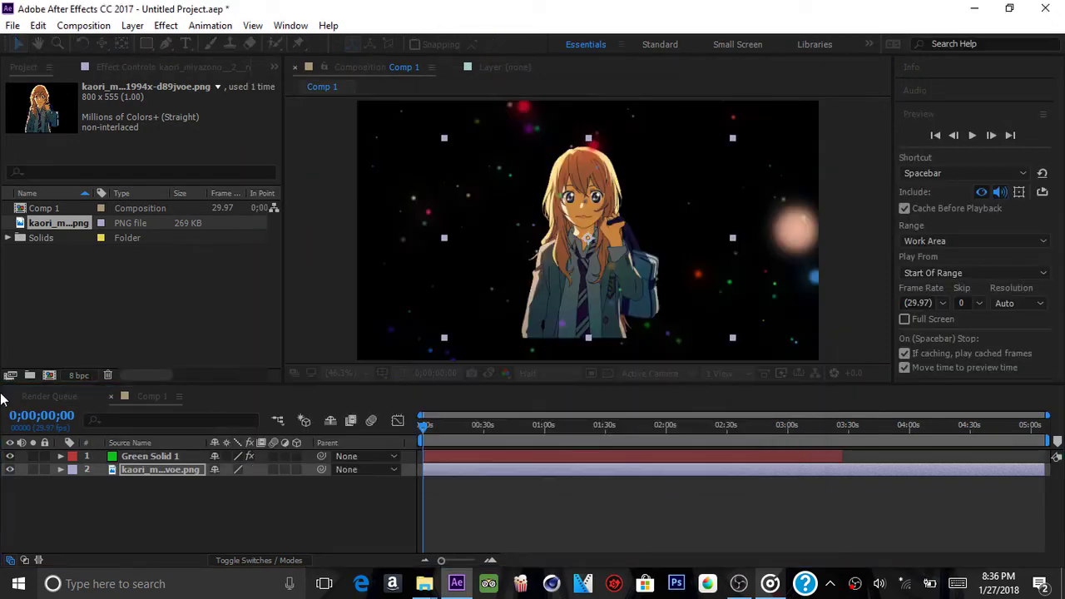
right_click(309, 504)
right_click(130, 472)
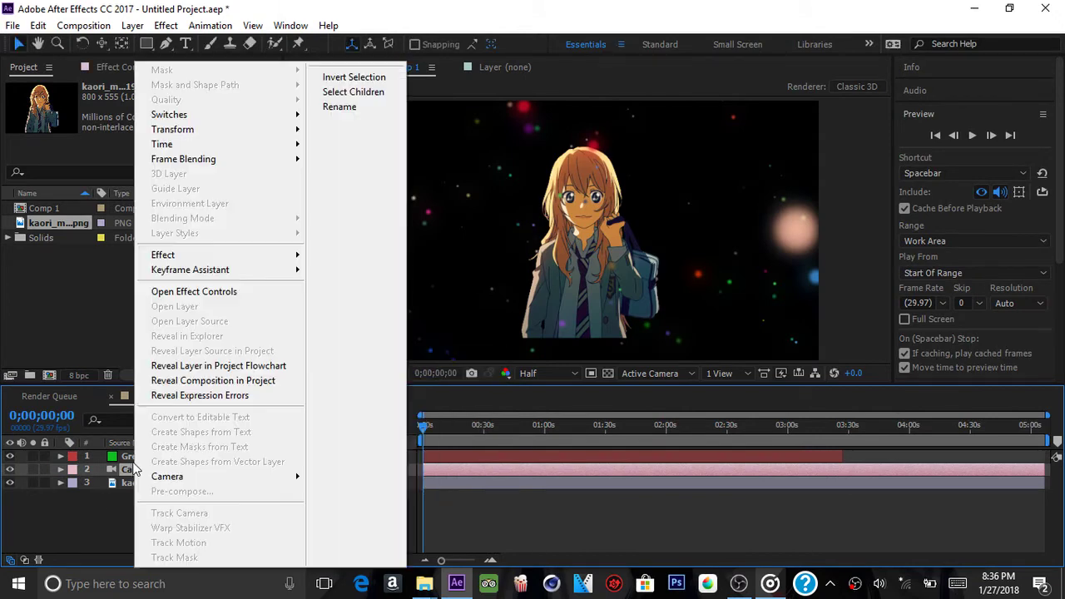
key(Escape)
key(ctrl+shift+bracketright)
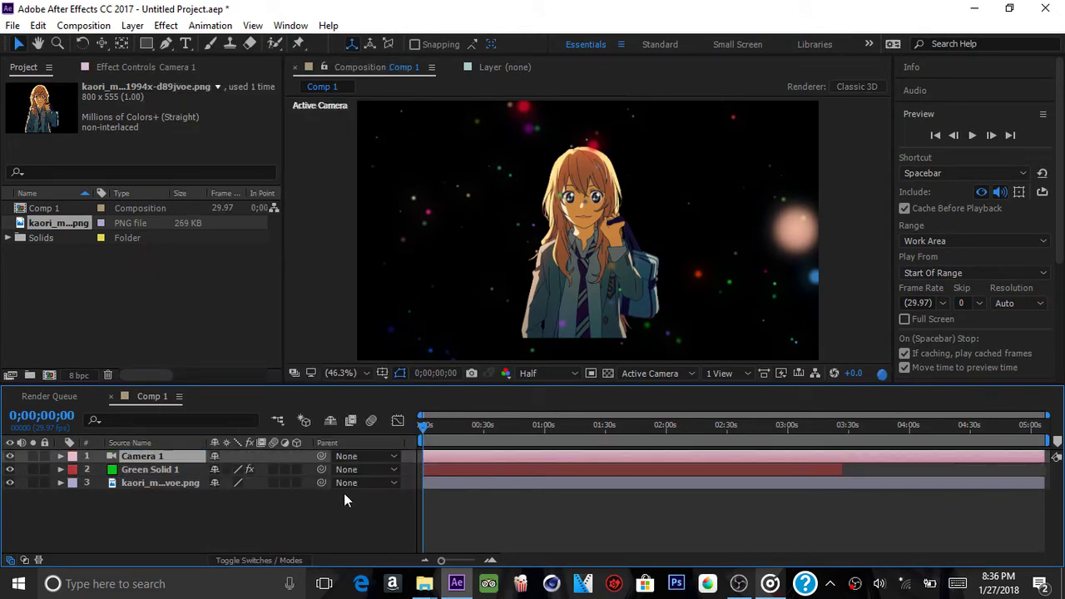
Make the character image a 3D layer, then move it closer to the camera and out past the frame's right side
click(296, 483)
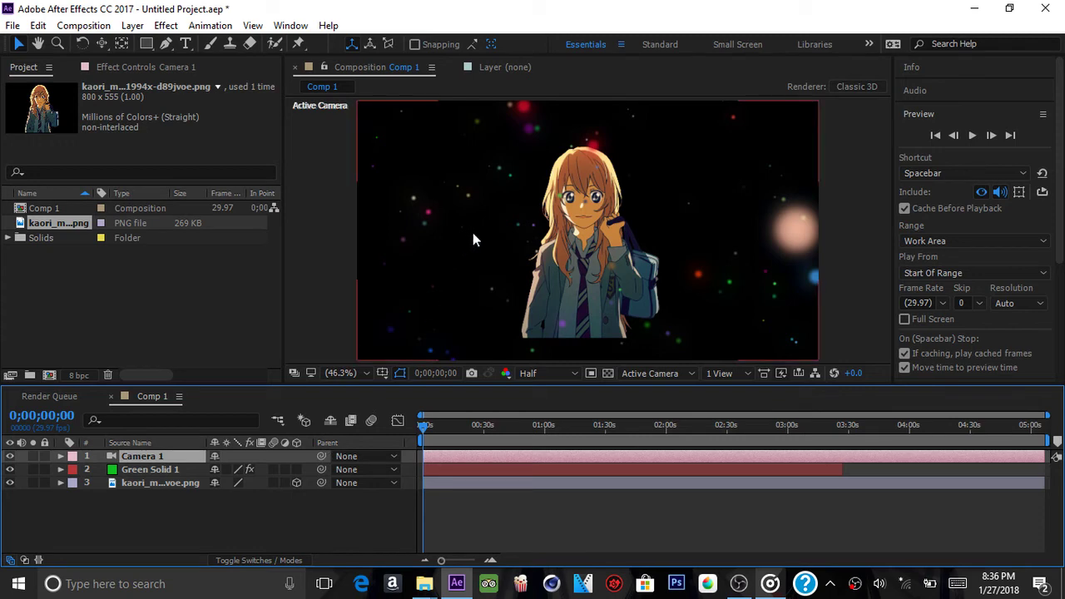
click(445, 487)
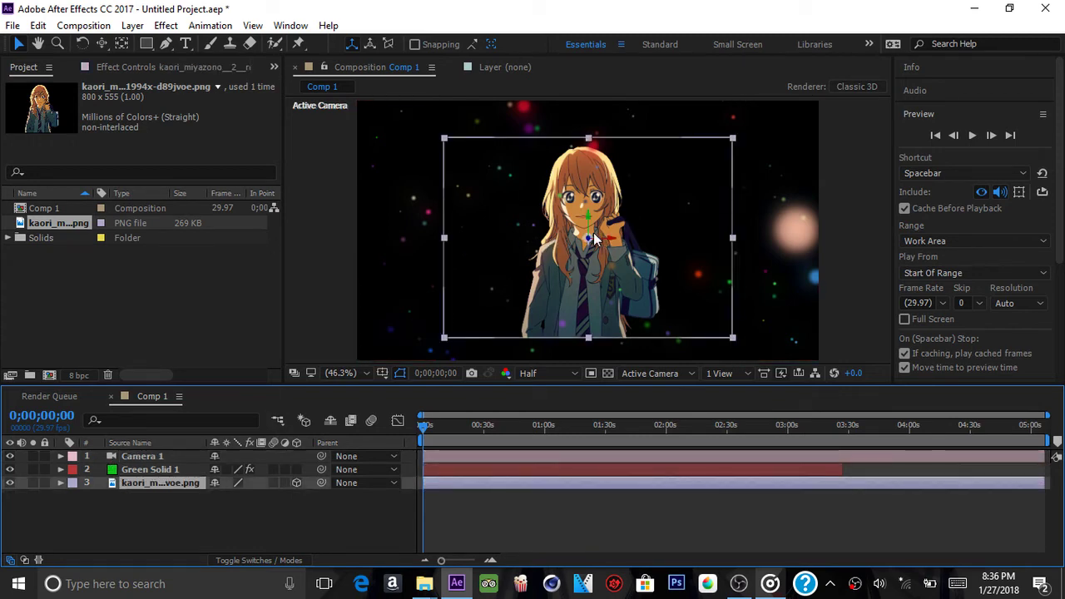
drag(590, 239, 590, 242)
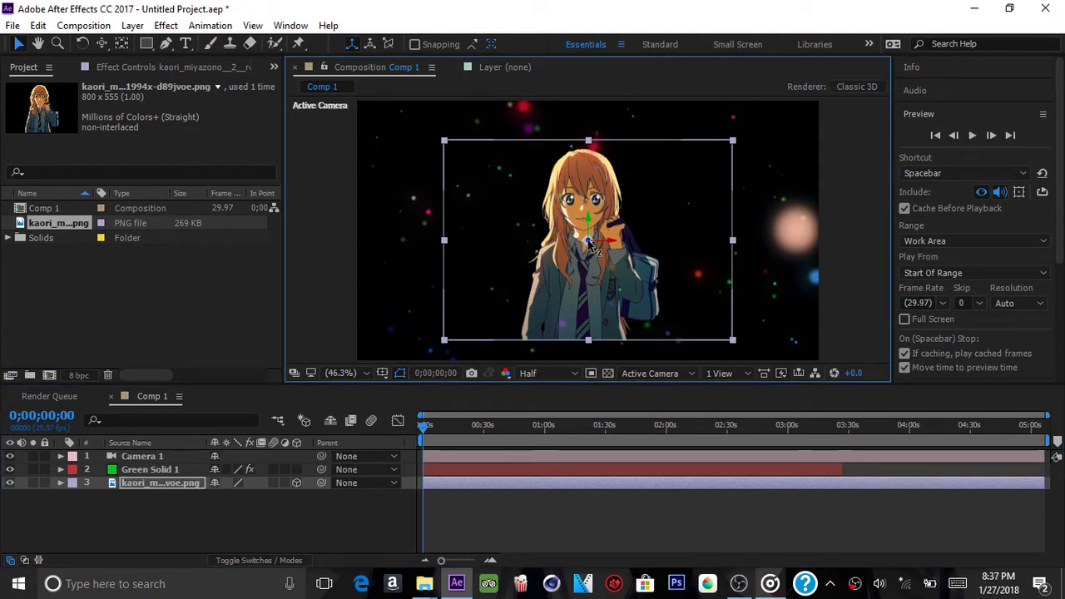
drag(589, 242, 760, 208)
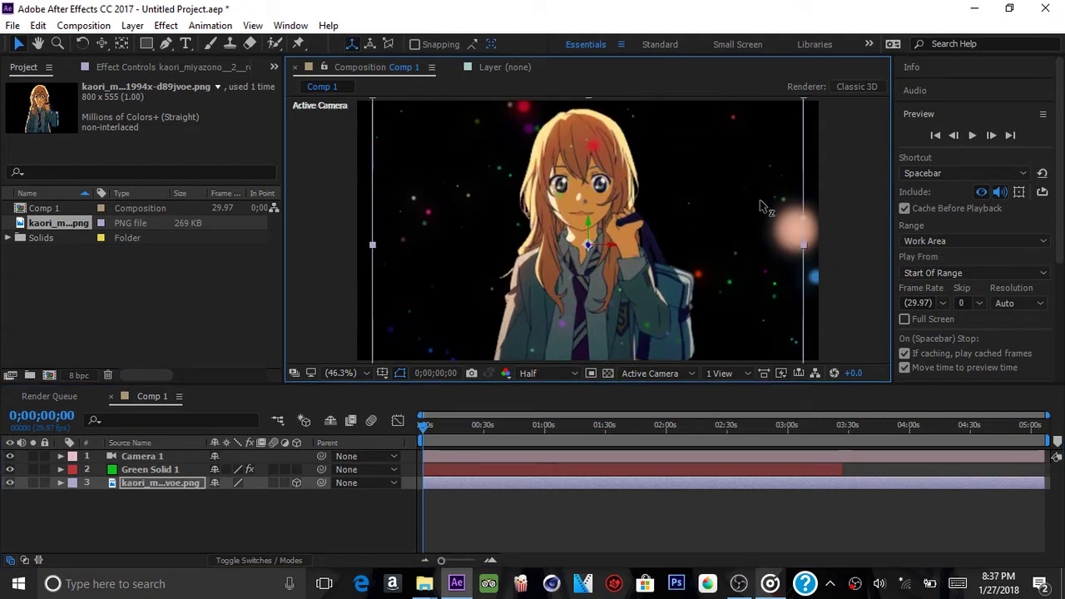
drag(630, 293, 934, 316)
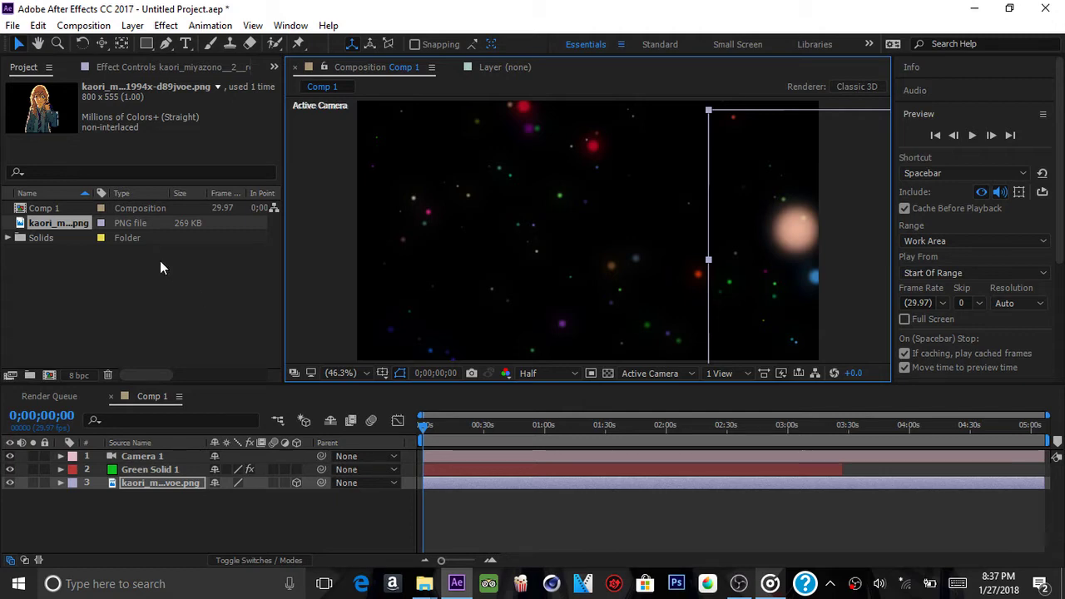
Create a null object above the camera, parent Camera 1 to it and make the null a 3D layer
click(156, 455)
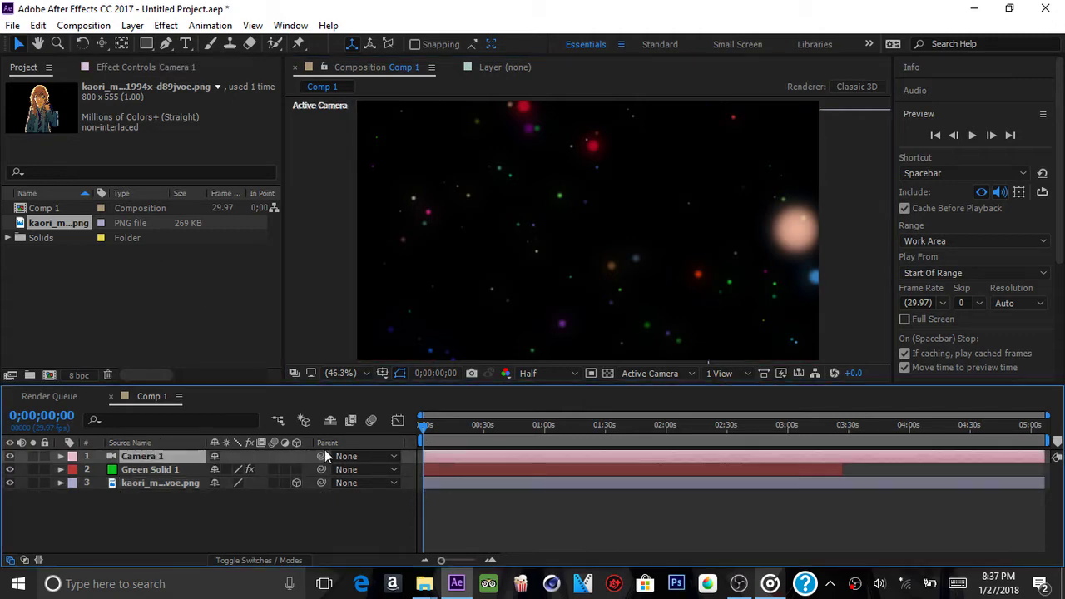
right_click(409, 458)
mouse_move(441, 312)
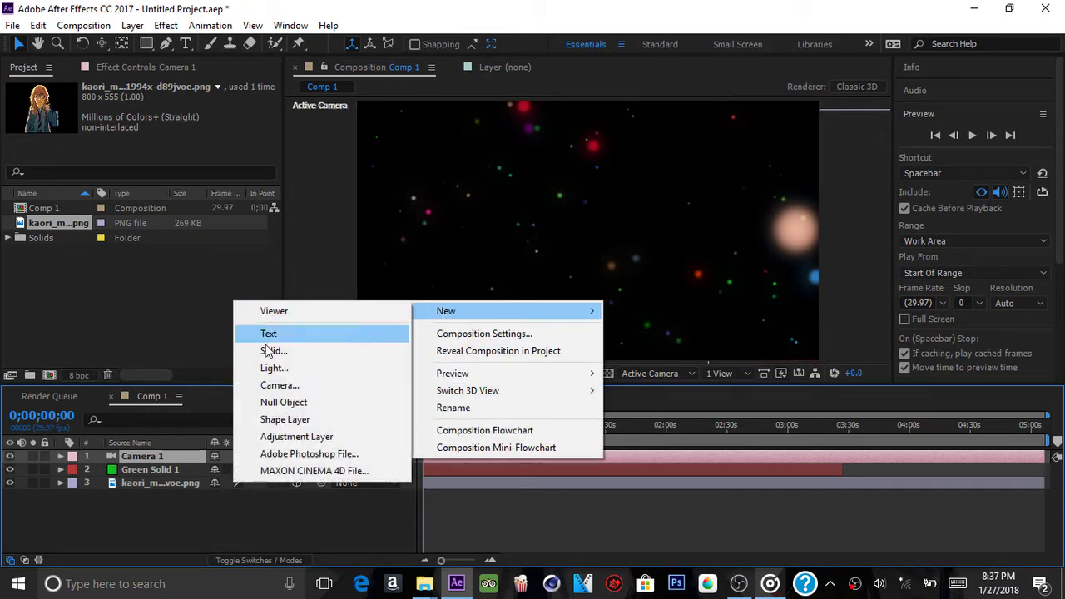
click(283, 403)
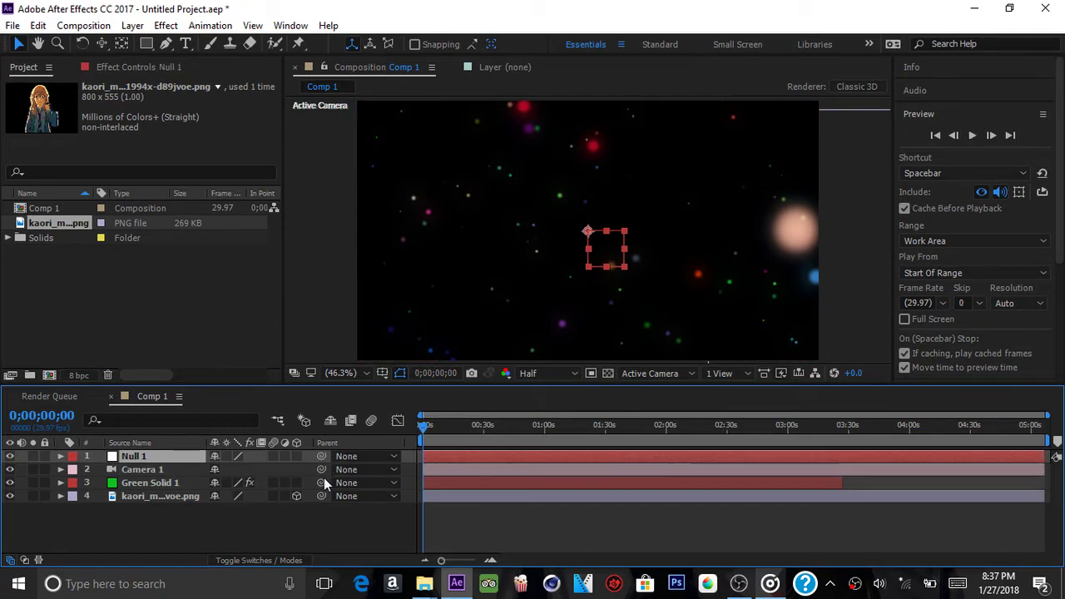
mouse_move(321, 469)
mouse_down()
mouse_move(141, 466)
mouse_move(145, 456)
mouse_move(298, 470)
mouse_move(188, 473)
mouse_move(173, 454)
mouse_up()
drag(322, 472, 250, 481)
click(296, 456)
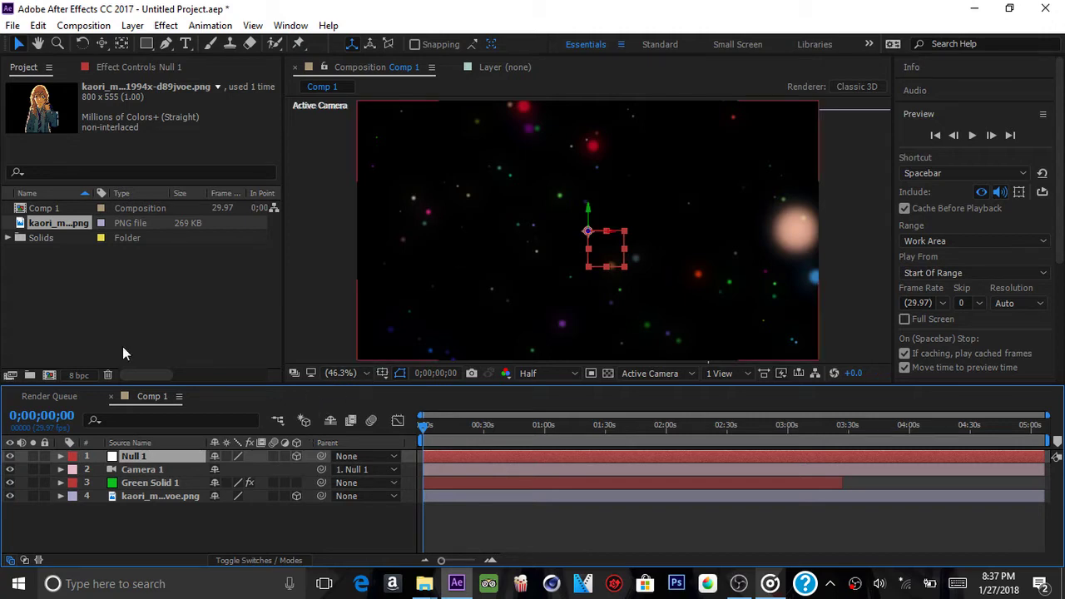
Try moving Null 1 sideways in both directions so the parented camera travels past the character image
click(613, 239)
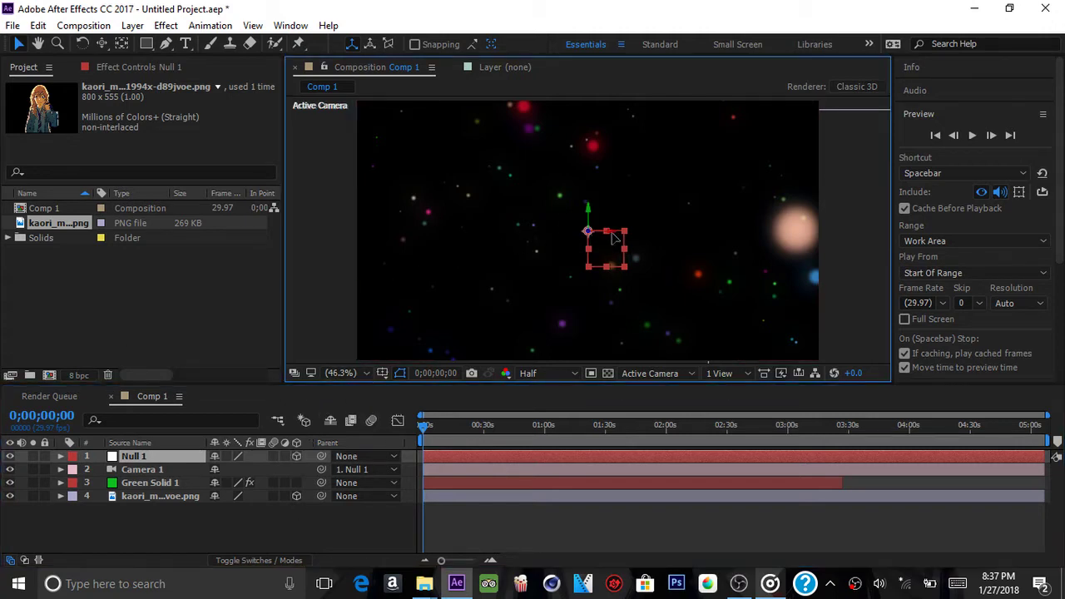
drag(615, 237, 547, 241)
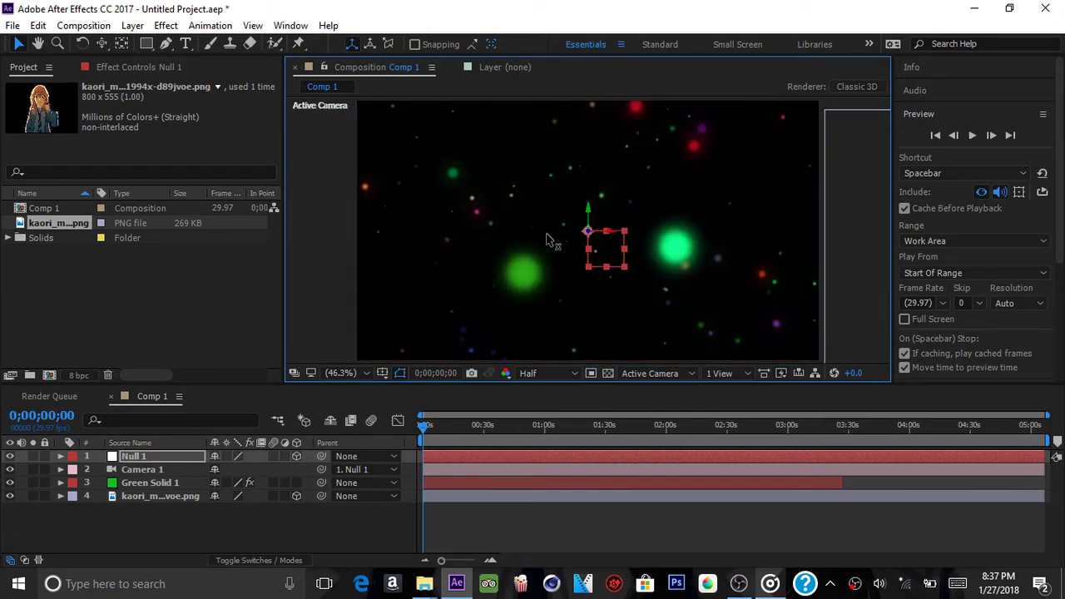
drag(672, 242, 746, 244)
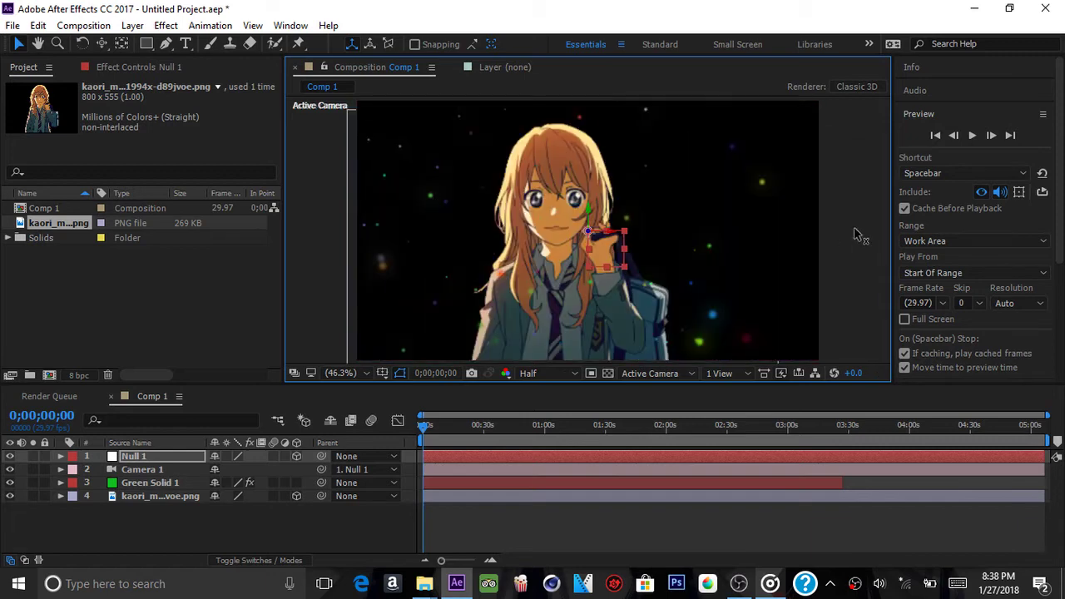
key(ctrl+z)
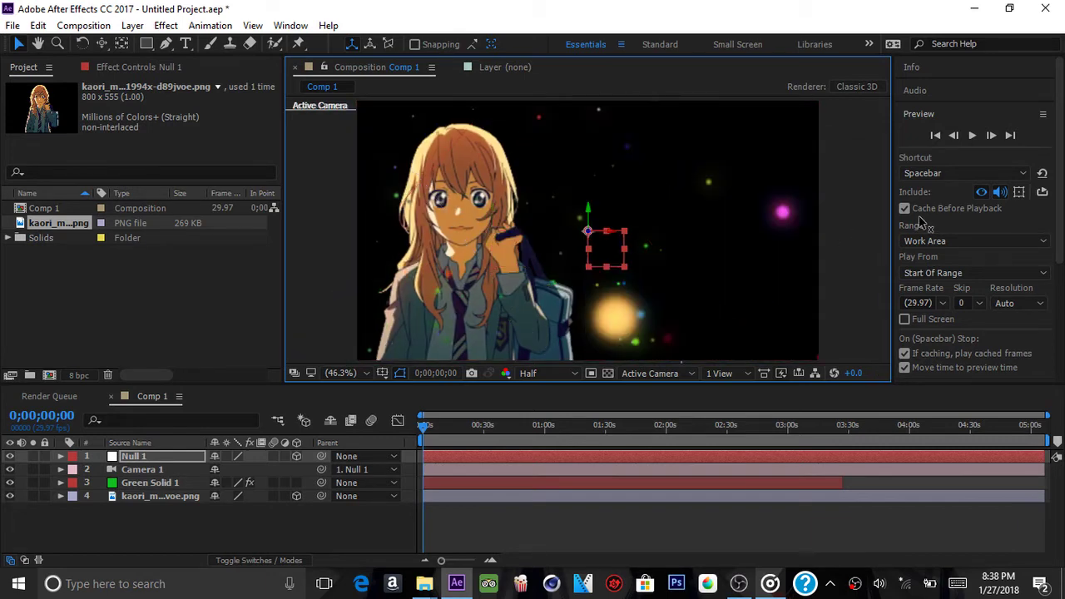
click(920, 220)
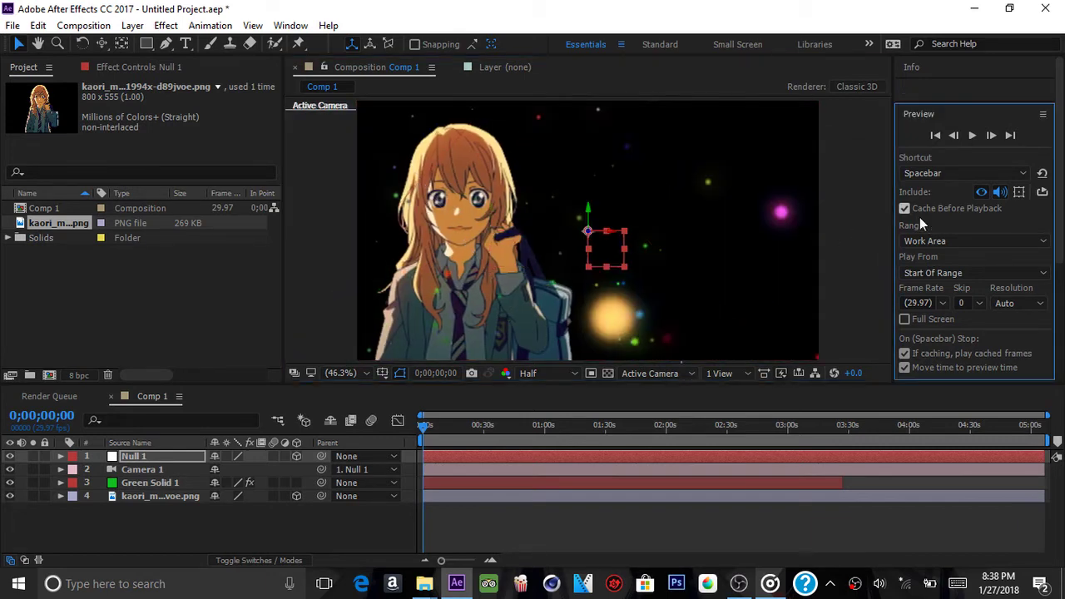
click(407, 546)
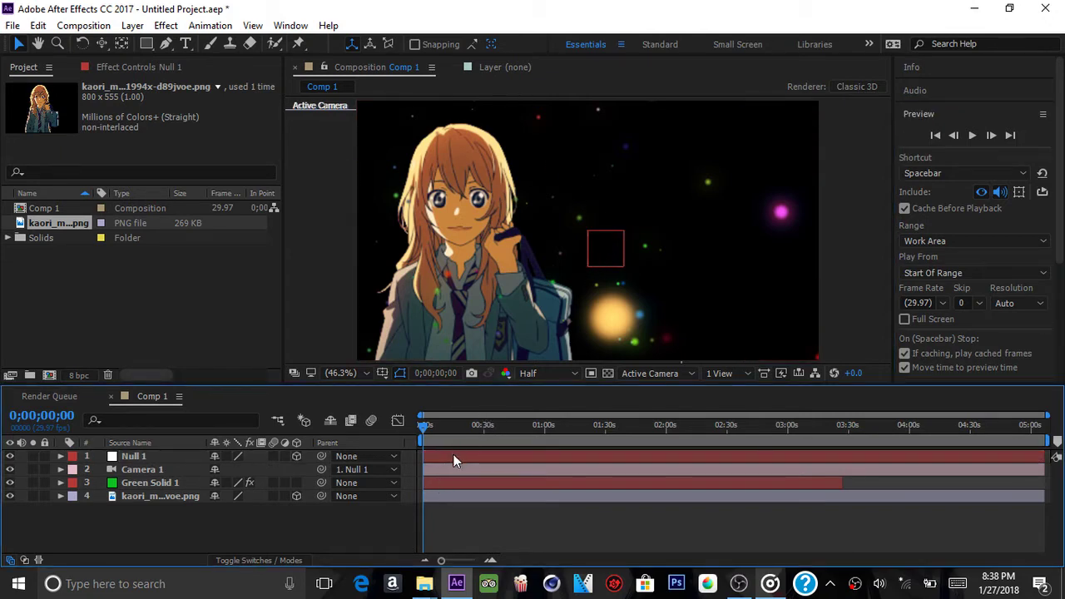
Return Null 1 to its original position, then move it along X to about 998.9 so the character appears in the frame's right part
click(433, 467)
click(434, 460)
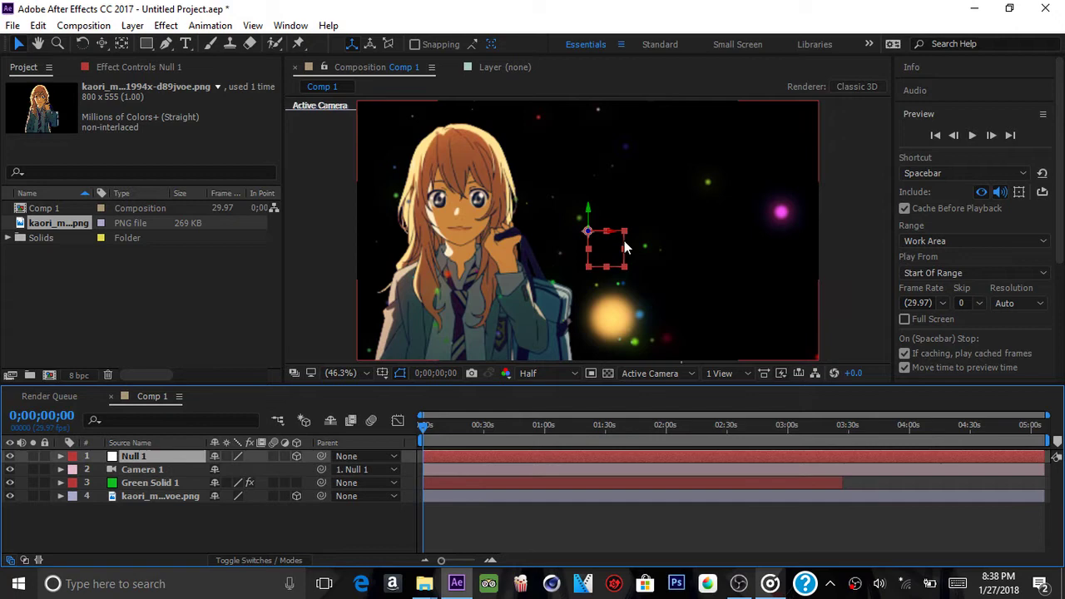
click(294, 429)
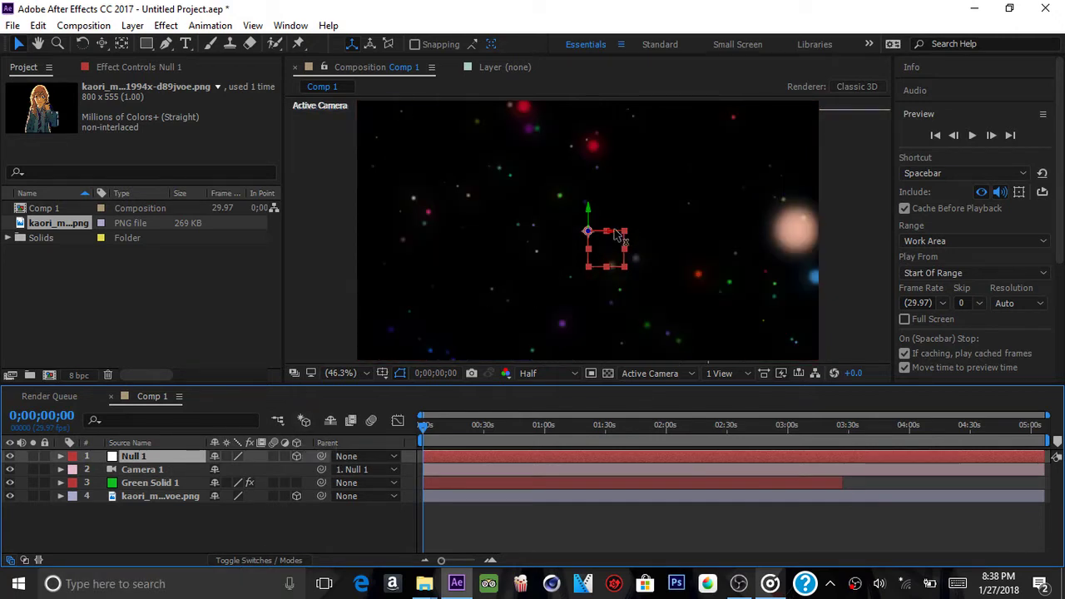
drag(622, 238, 702, 230)
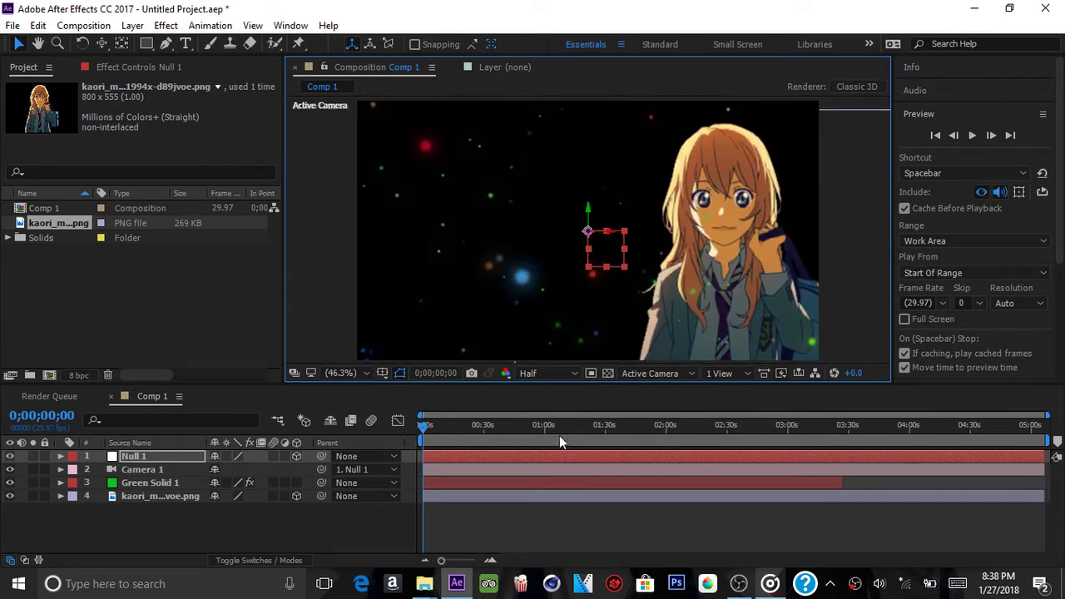
Try orbiting Camera 1 around the scene with the Orbit Camera Tool, then undo the orbit
click(546, 468)
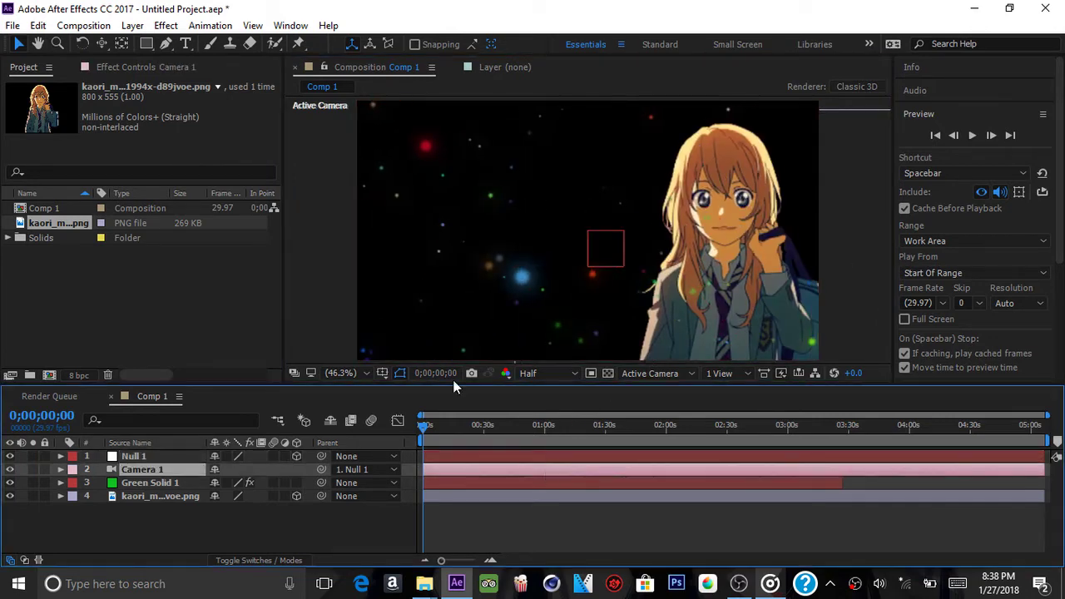
click(103, 44)
click(104, 43)
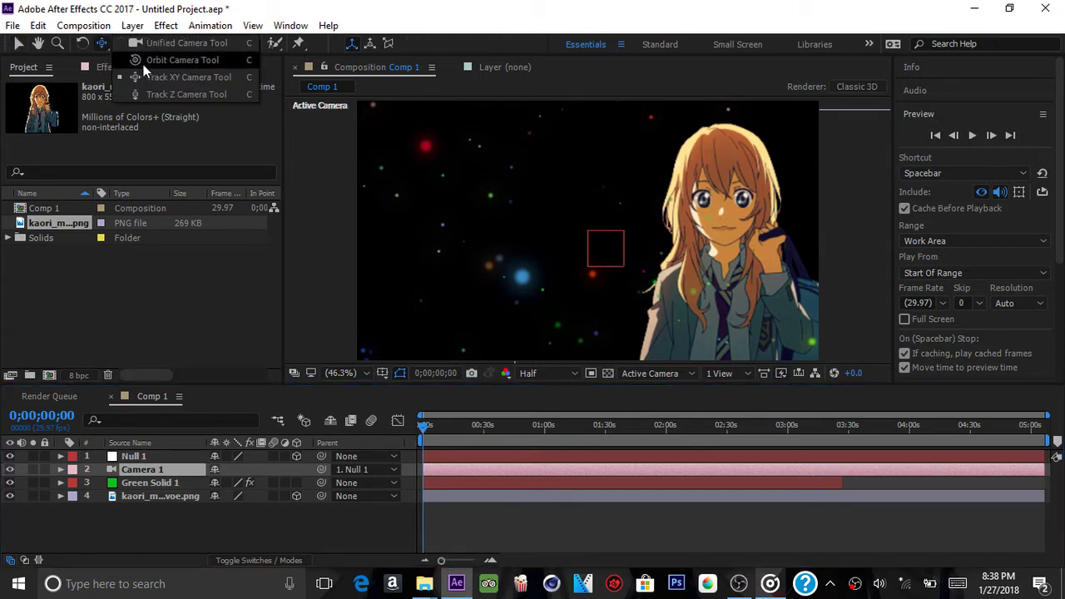
click(144, 67)
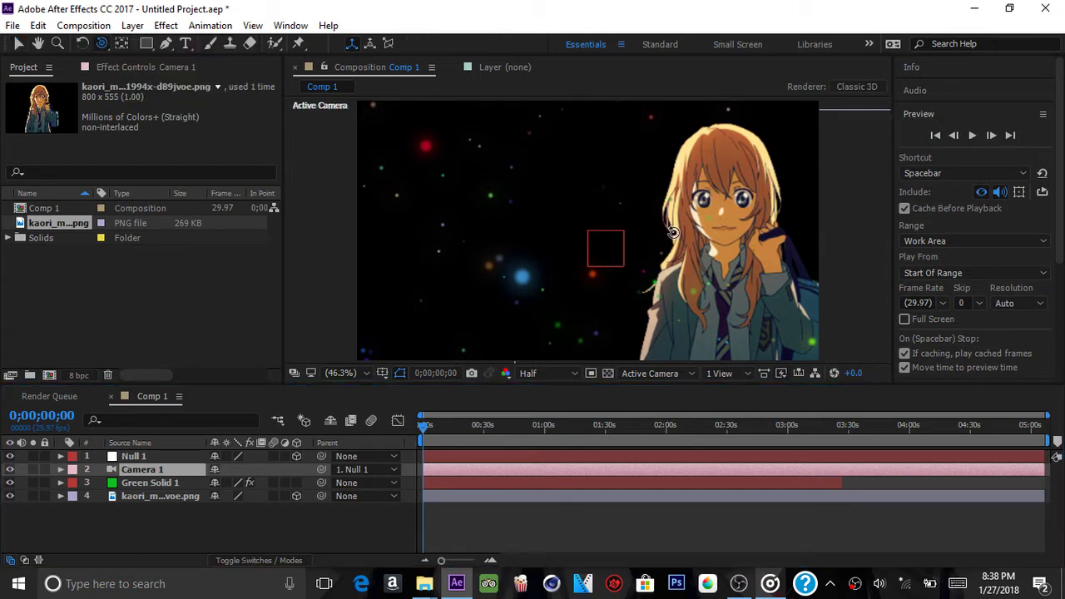
drag(751, 274, 647, 274)
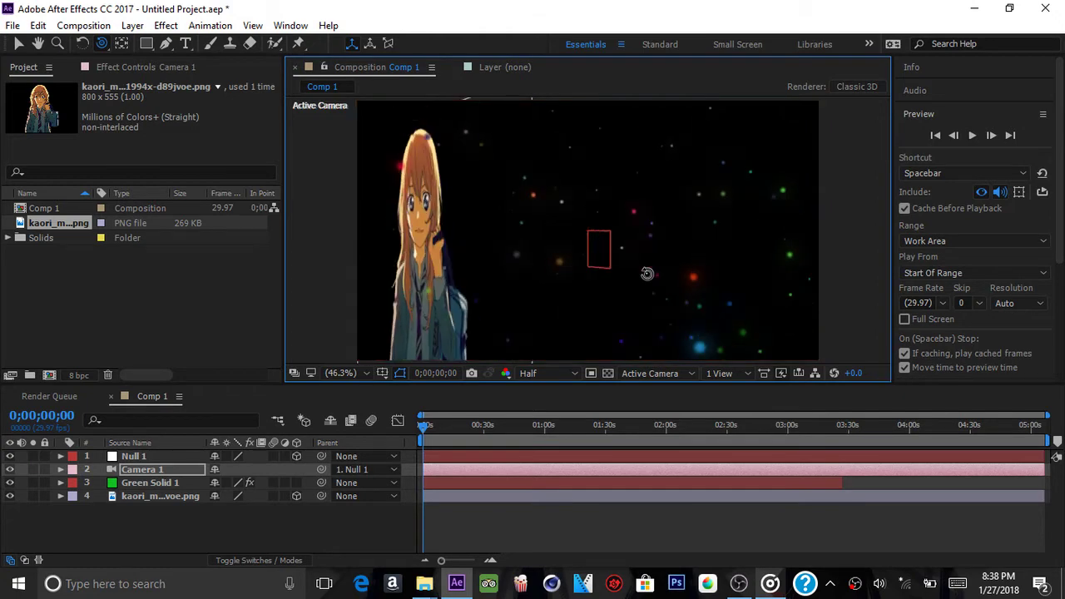
key(ctrl+z)
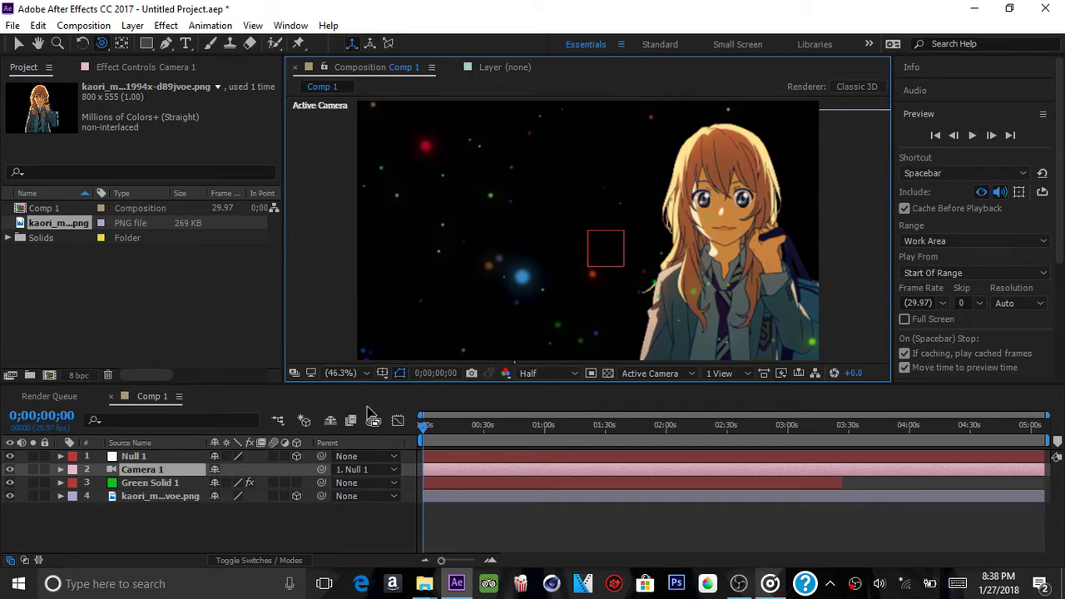
Reveal Null 1's Position property and reset it to 640, 360, 0
click(133, 457)
key(p)
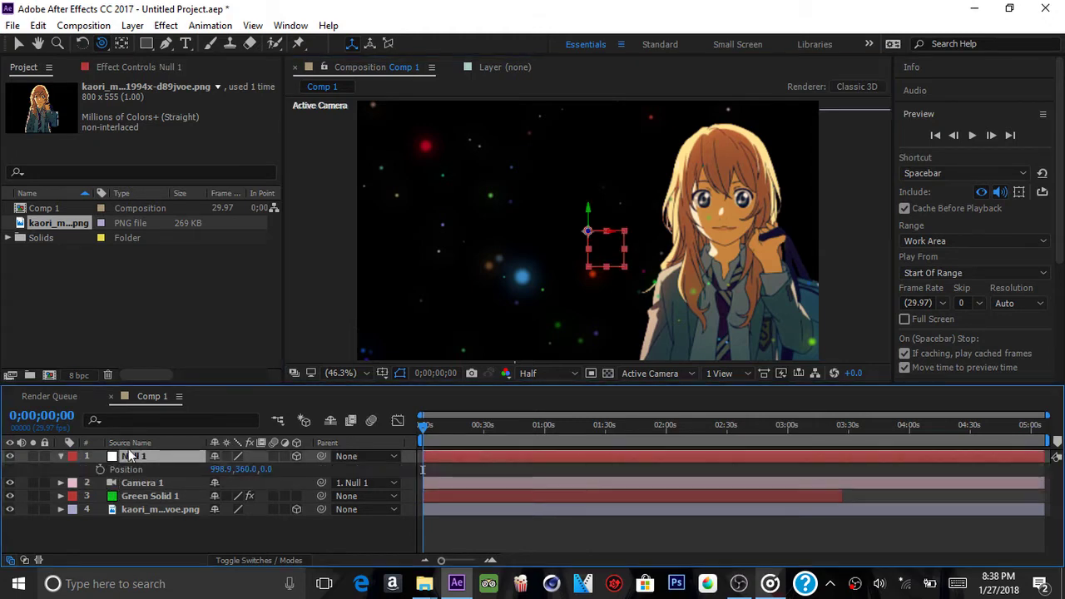
right_click(139, 472)
click(175, 418)
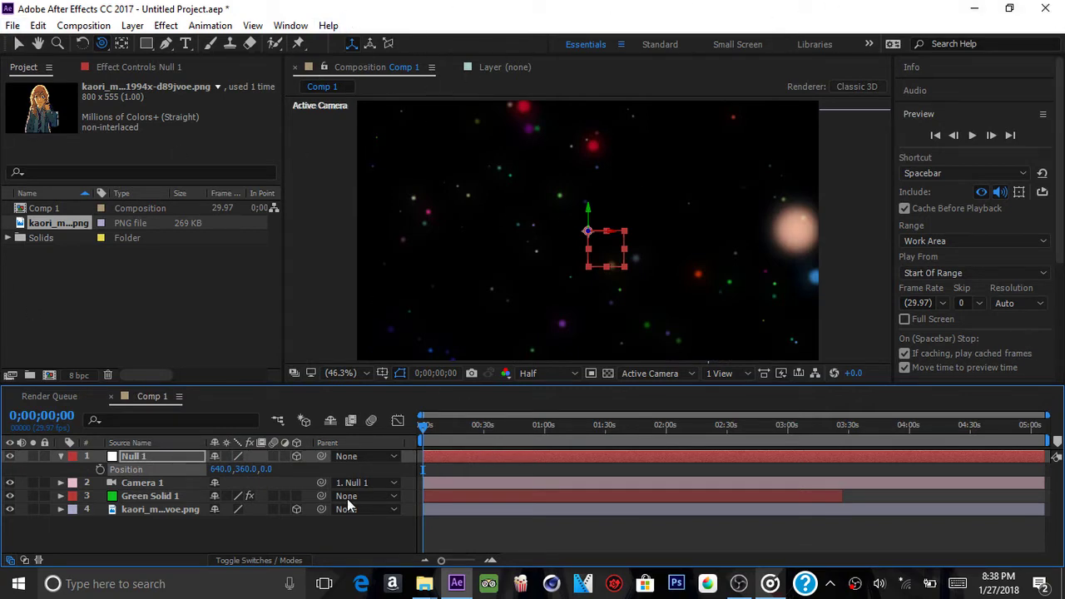
Create a white text layer with the name in capital letters and place it just above the null near the frame's center
click(186, 44)
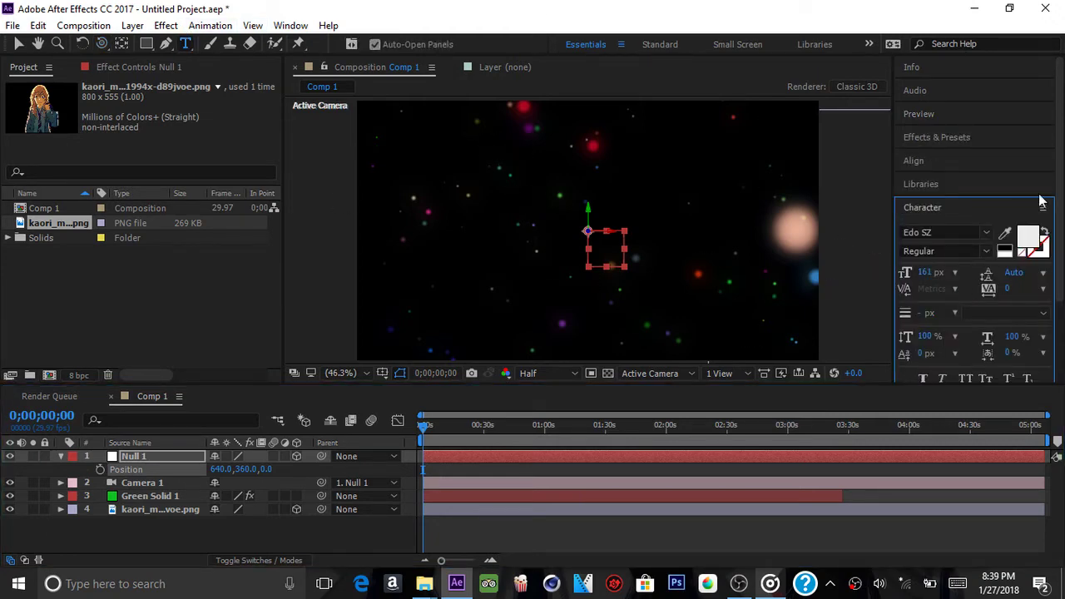
click(489, 252)
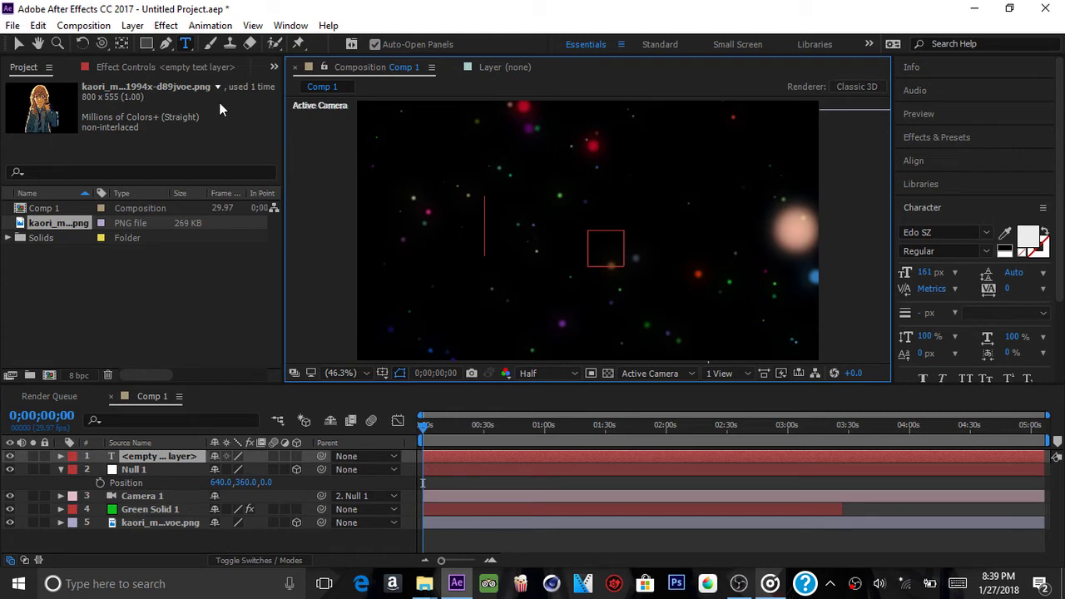
text(EREZ)
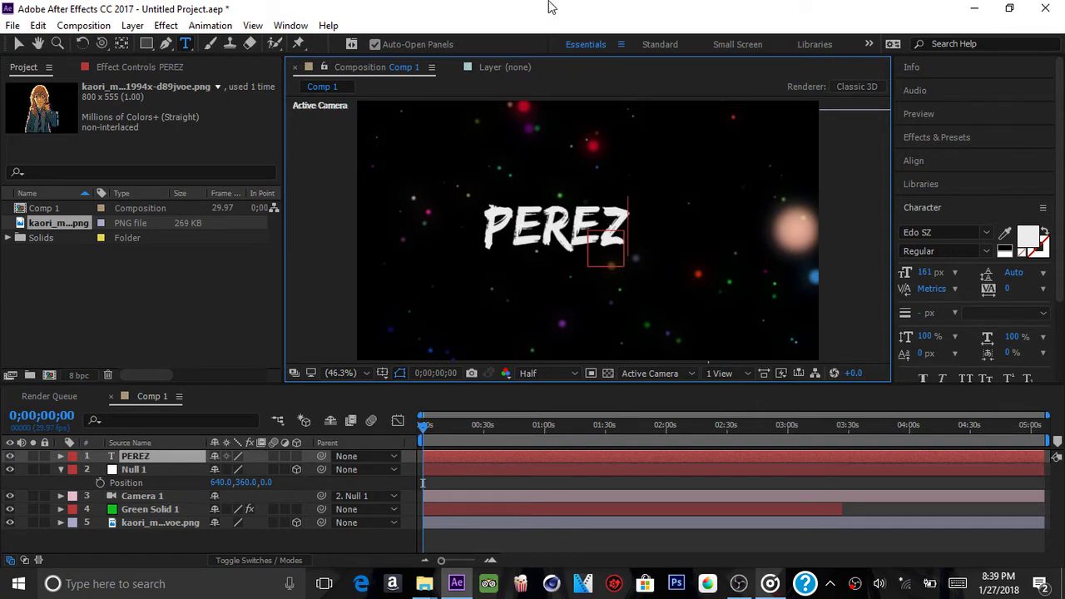
key(KP_Enter)
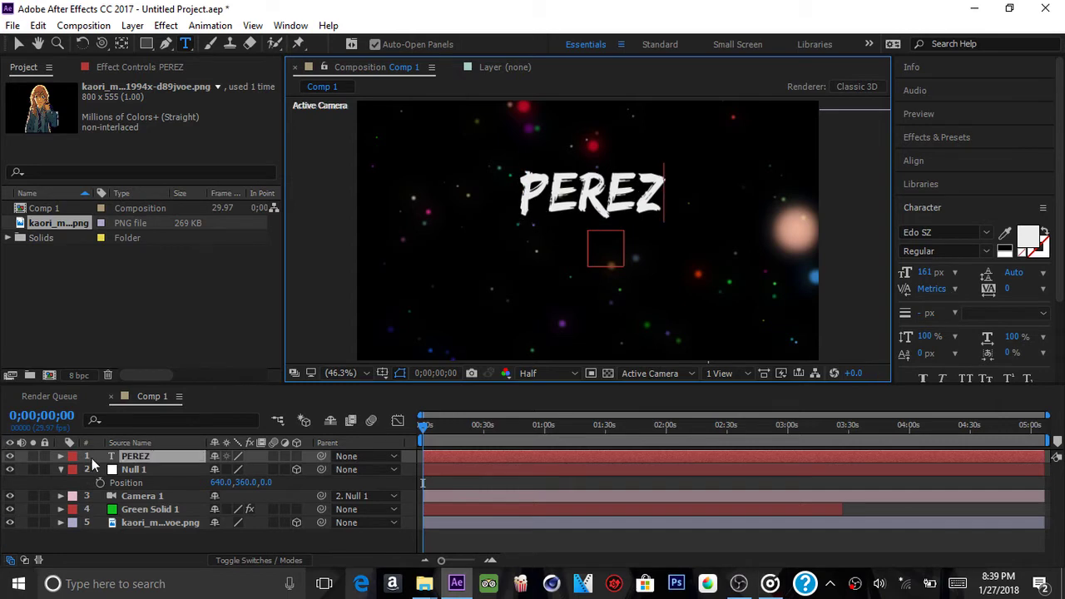
Add a text animator with Scale and Position properties to the name text layer
click(60, 456)
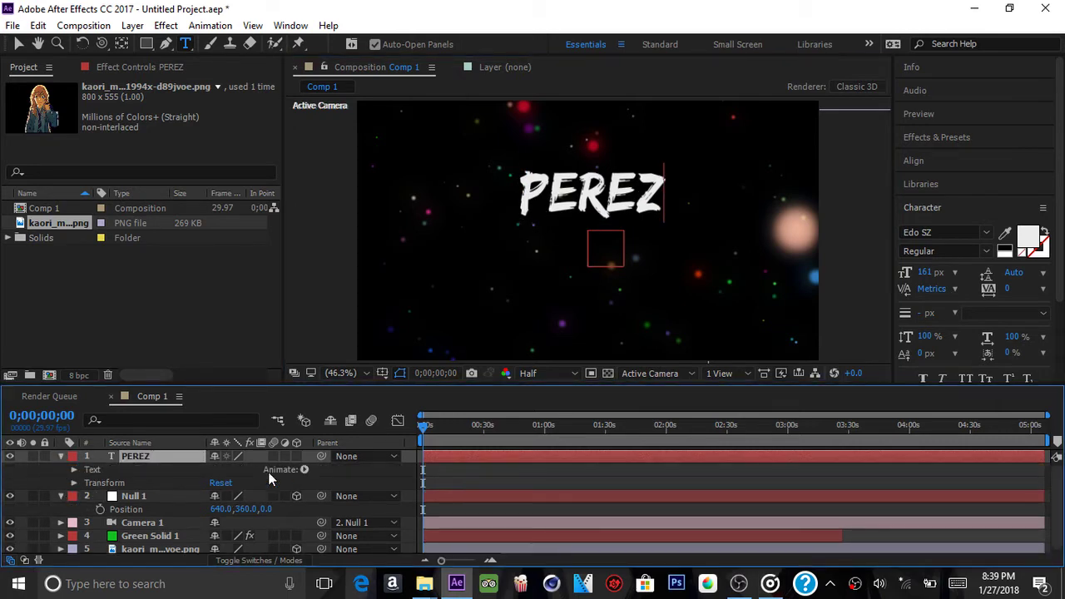
click(304, 470)
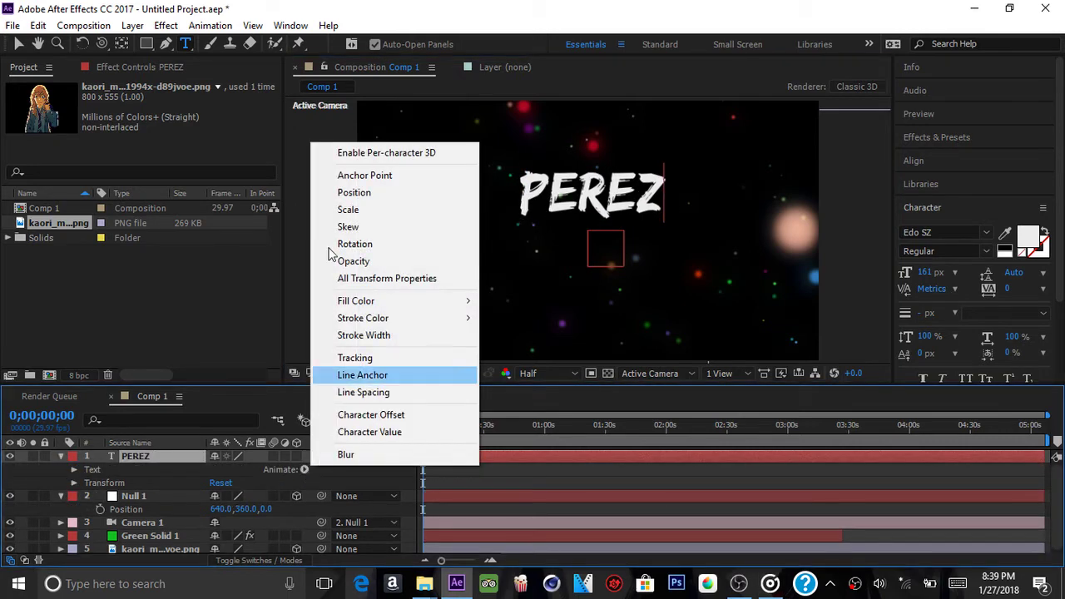
click(359, 210)
right_click(310, 470)
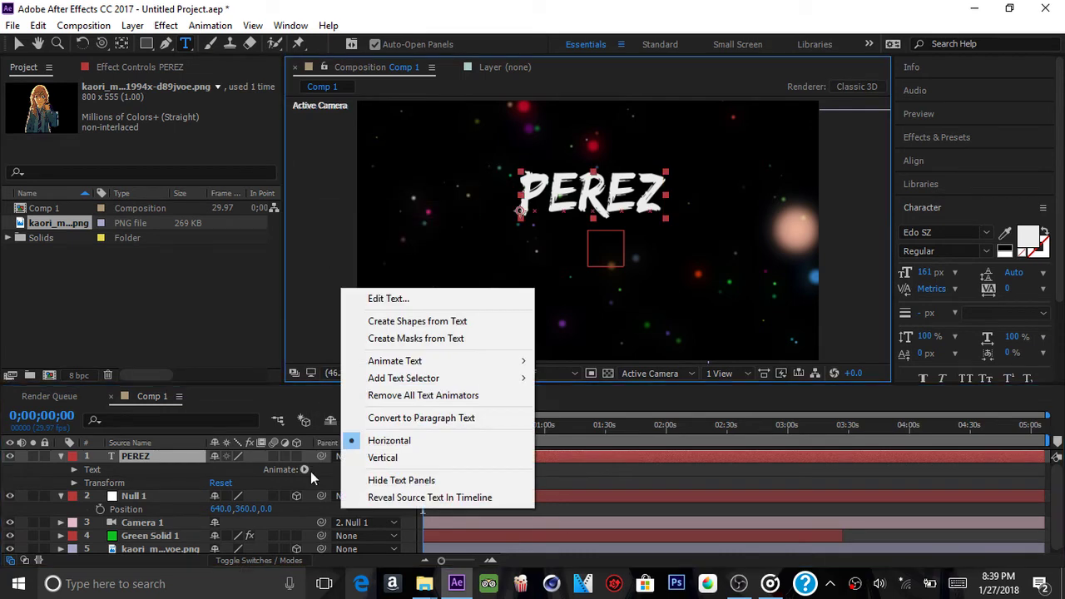
click(302, 468)
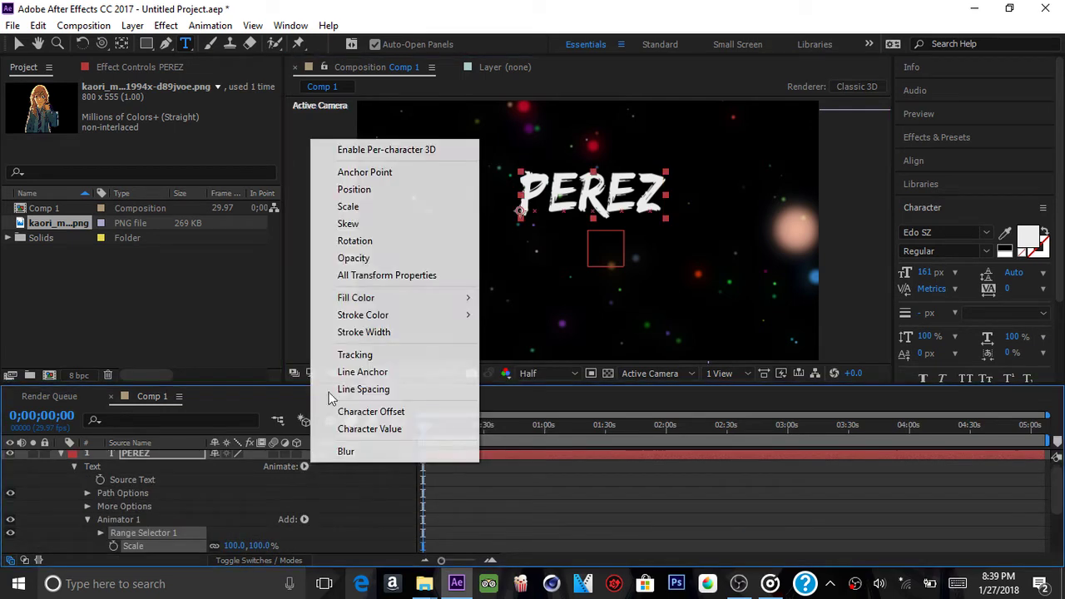
click(371, 197)
Add an Expression selector to Animator 1 of the name text layer
scroll(270, 481, down, 3)
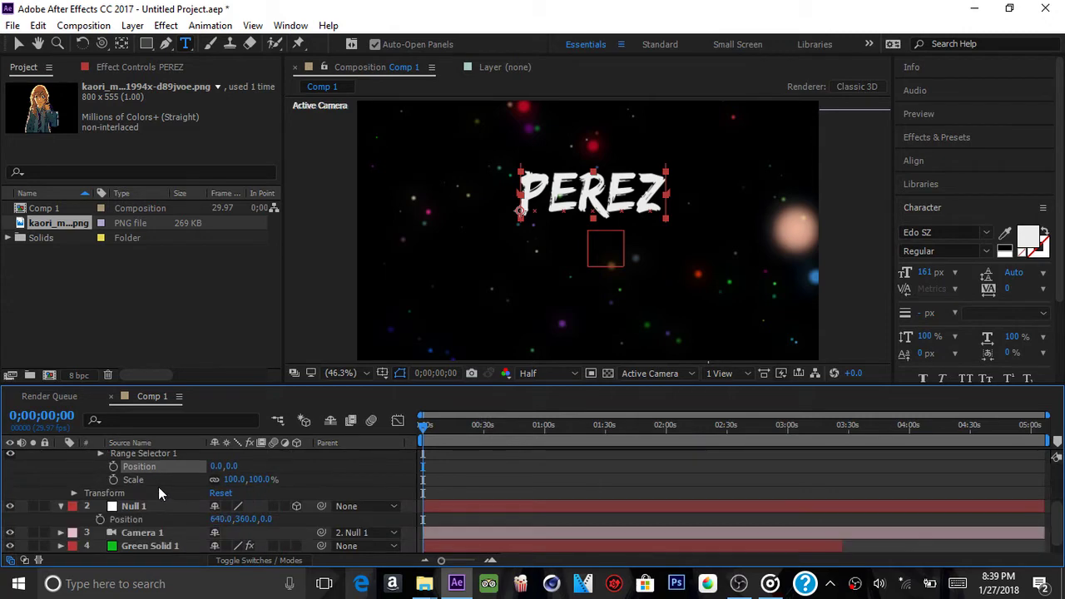
scroll(161, 469, up, 1)
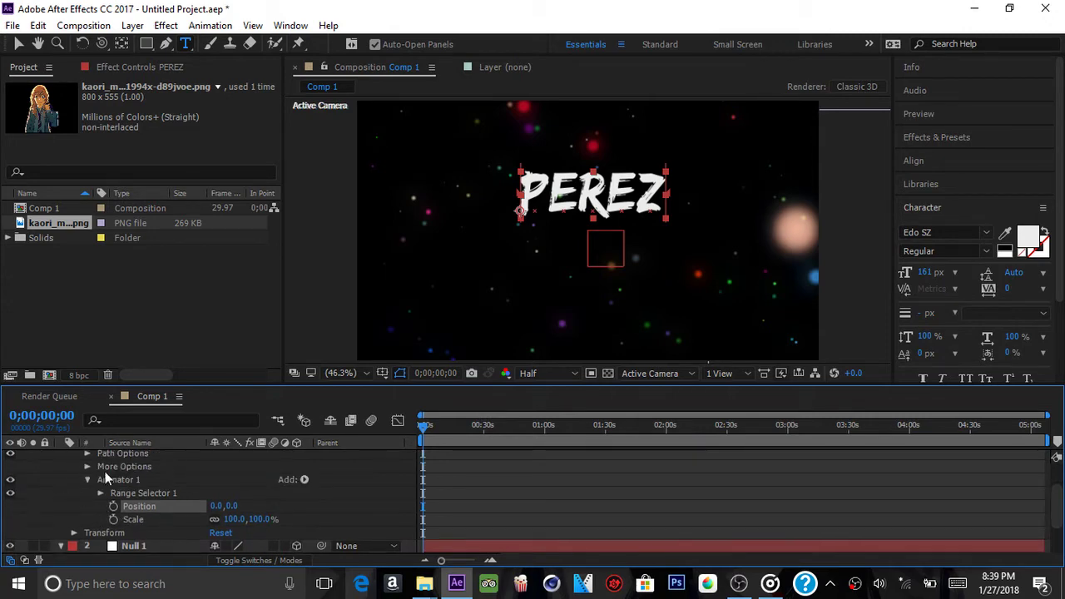
click(304, 481)
mouse_move(324, 504)
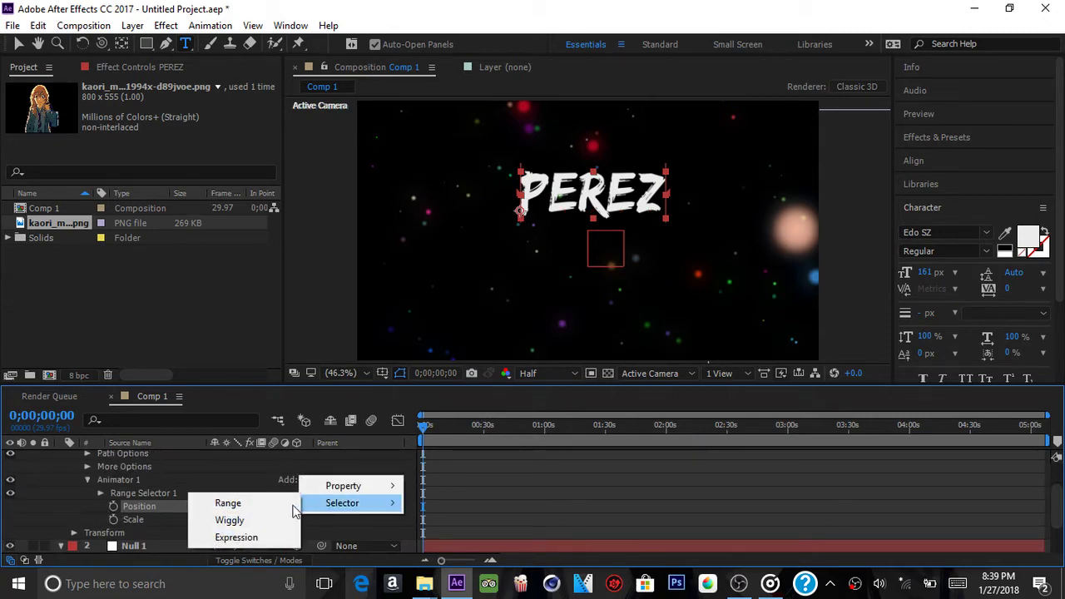
click(236, 538)
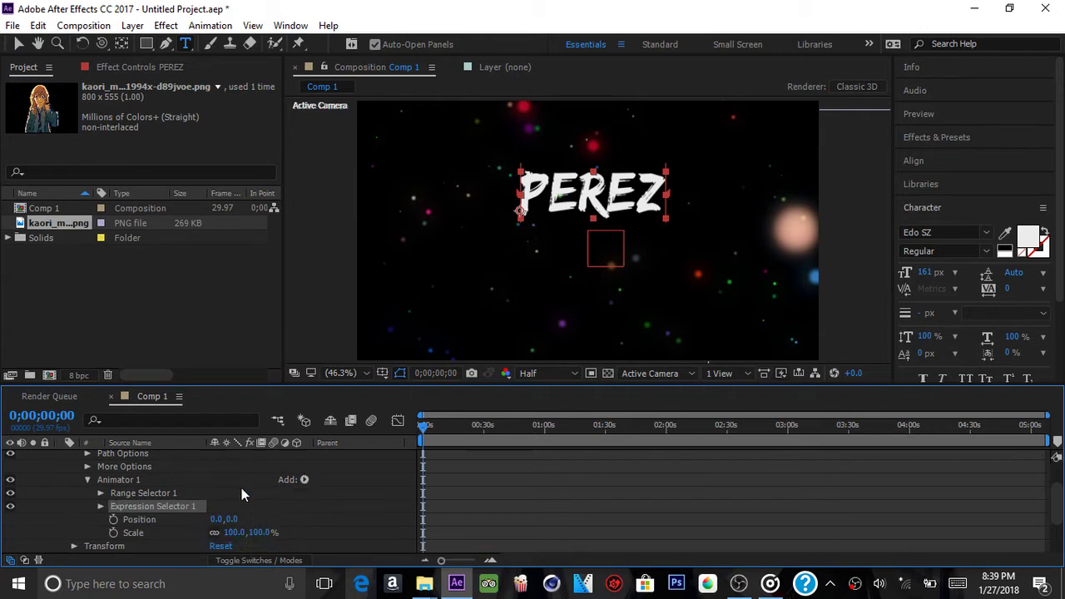
Enable keyframing for the animator's Position and Scale at 0;00;00;00 and set Scale to 0, 0%
scroll(203, 458, down, 1)
click(113, 479)
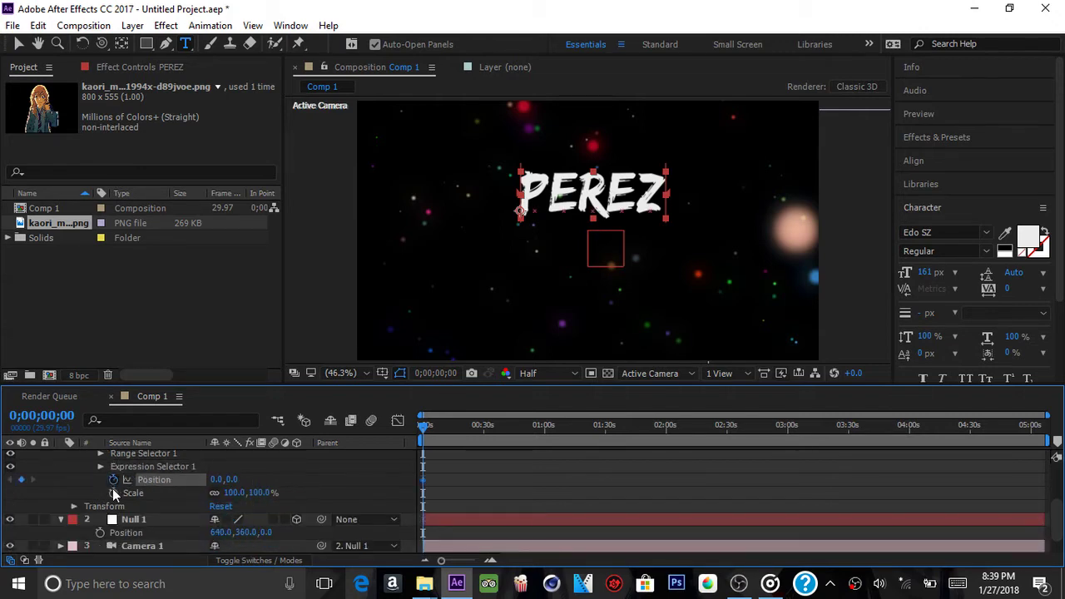
click(113, 492)
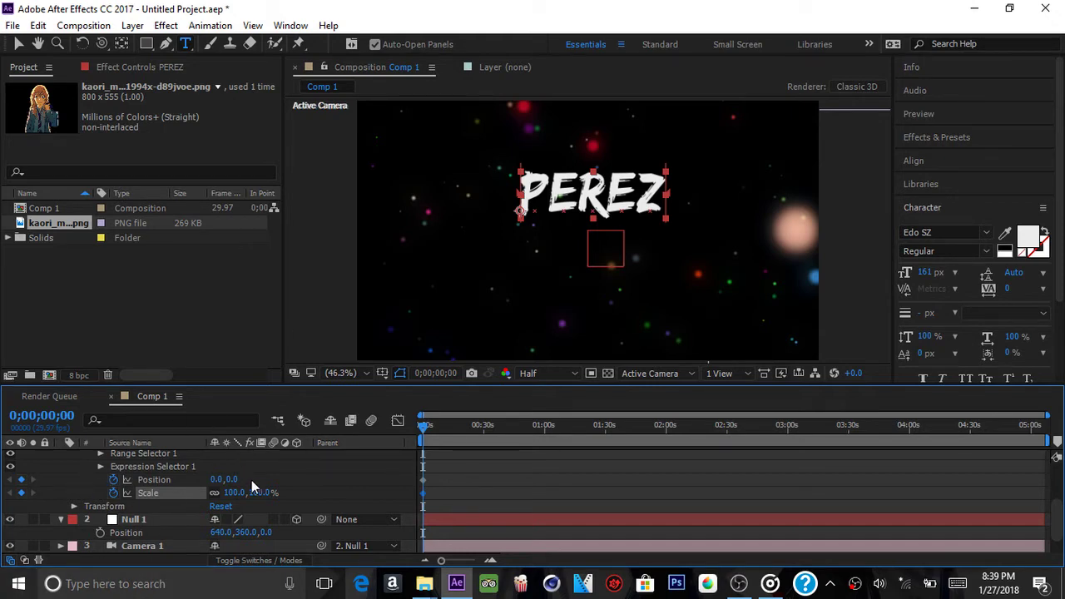
click(276, 492)
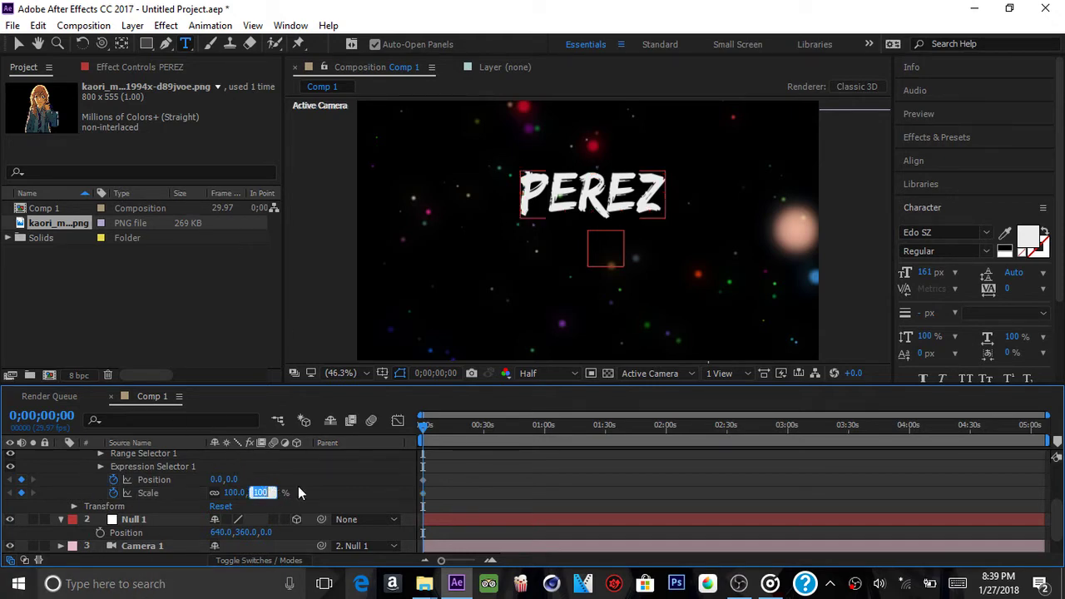
text(0)
key(Return)
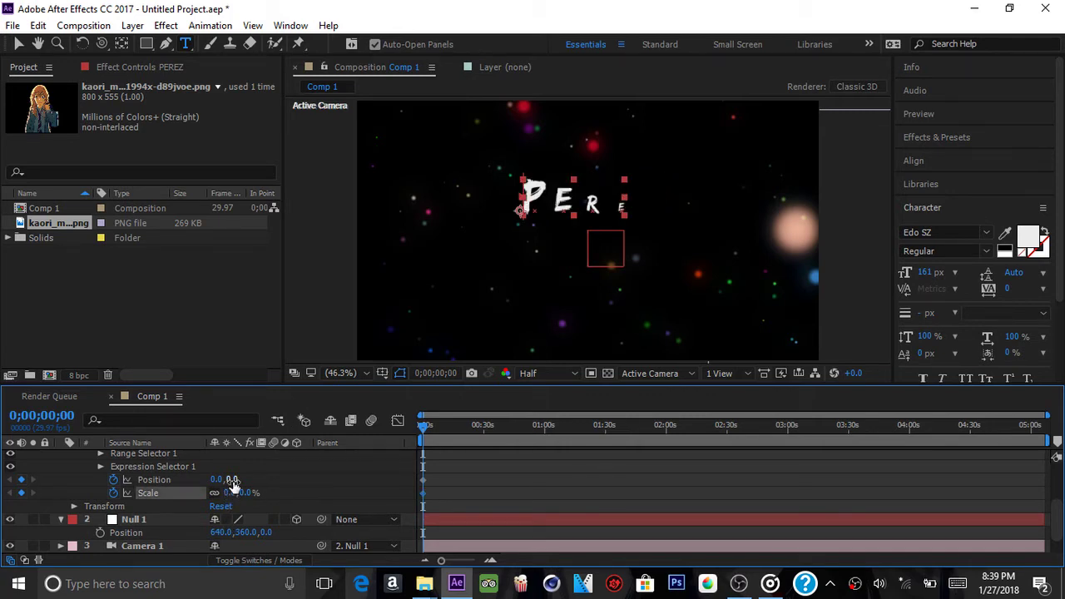
Set the text animator's Position to about 1152, 708 at 0;00;00;00
drag(232, 483, 790, 475)
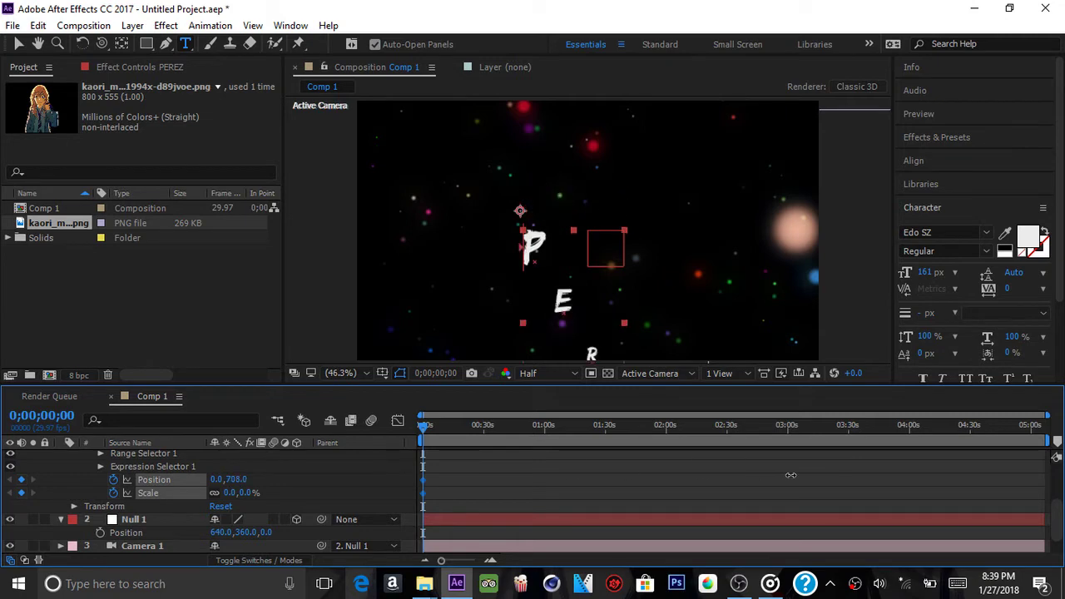
click(216, 480)
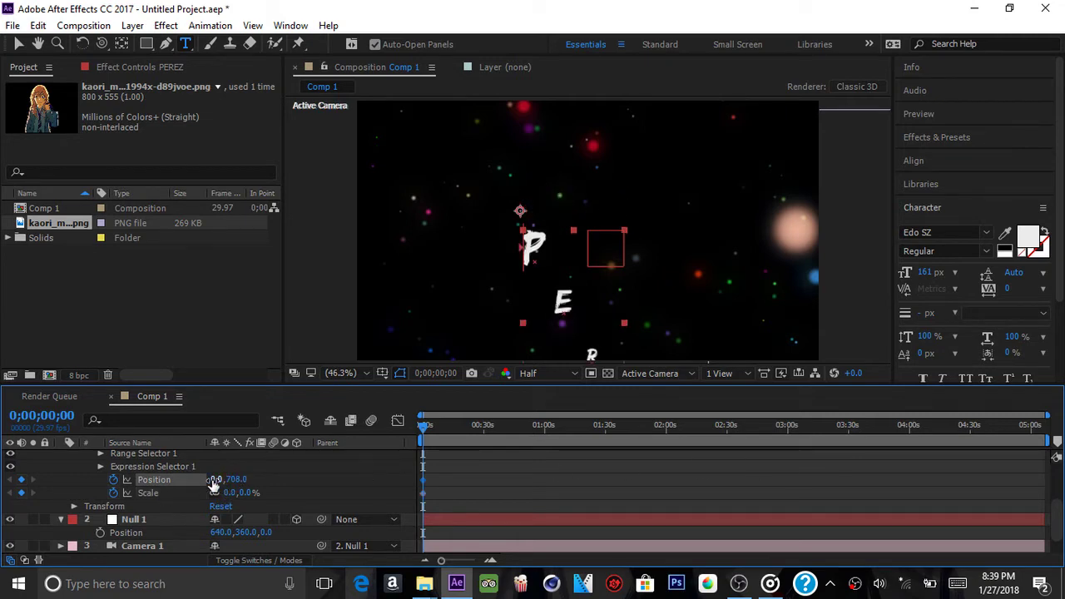
text(1150)
key(Return)
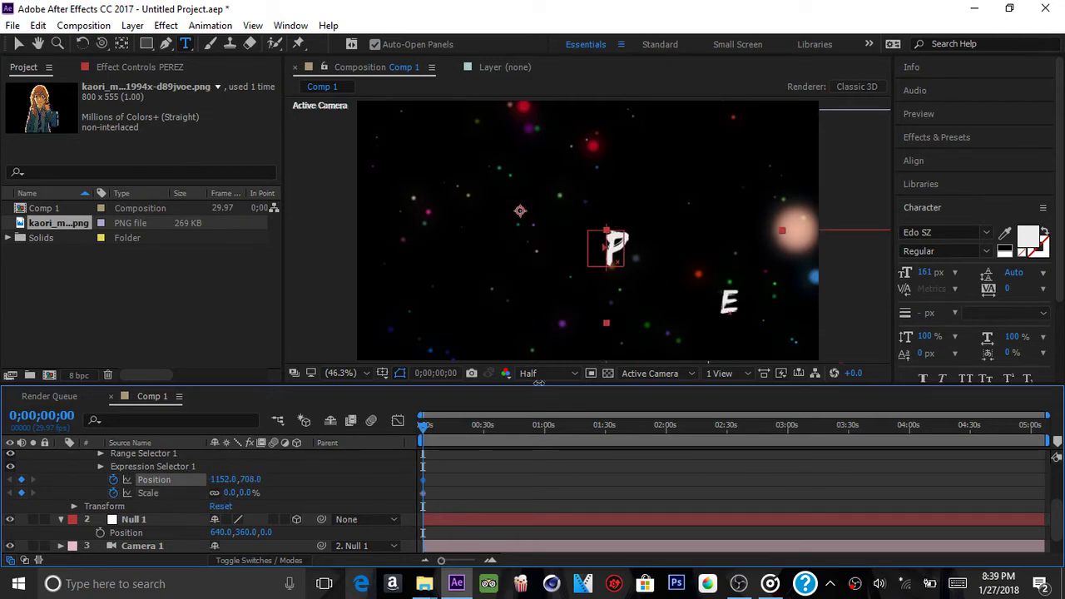
Set the text animator's Position to 1185, 708 at 0;00;00;00
drag(218, 479, 441, 470)
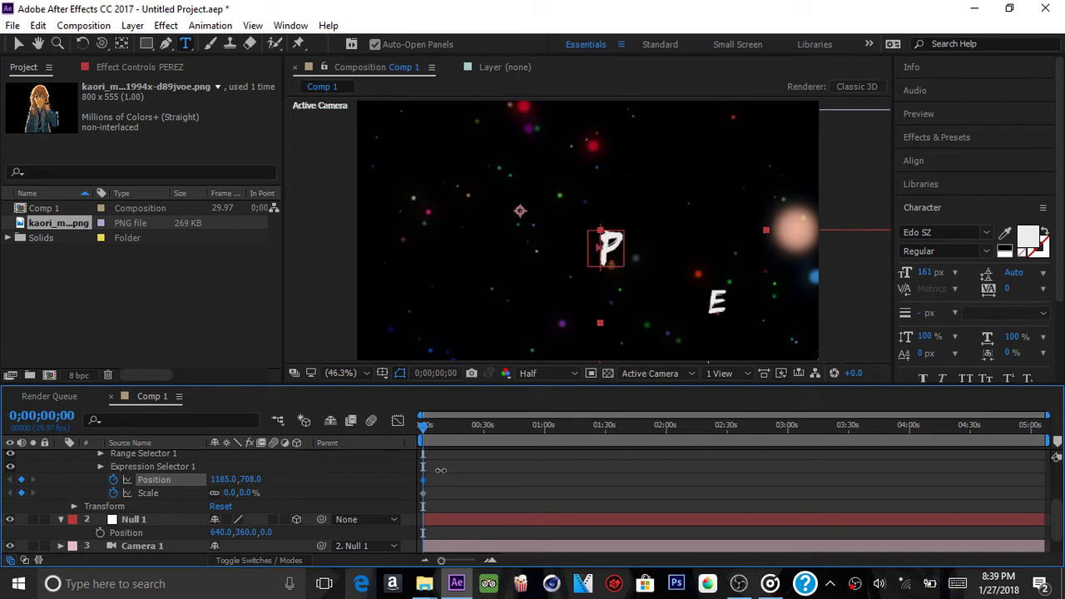
Reset the text animator's Position and Scale at 0;00;00;29 to 0, 0 and 100, 100%
click(491, 561)
click(490, 561)
click(490, 561)
click(491, 561)
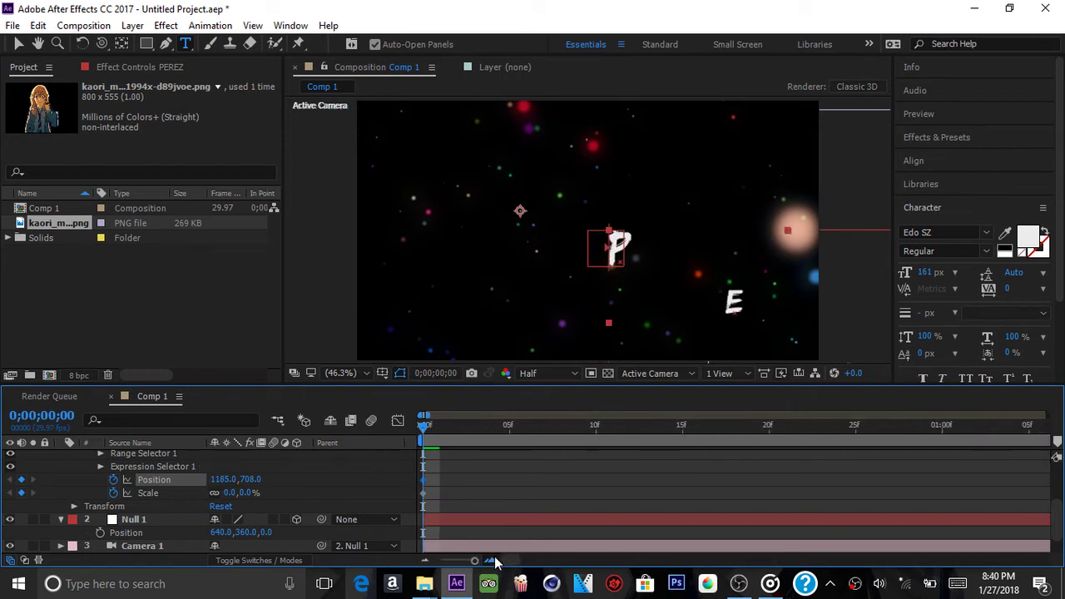
click(491, 561)
key(space)
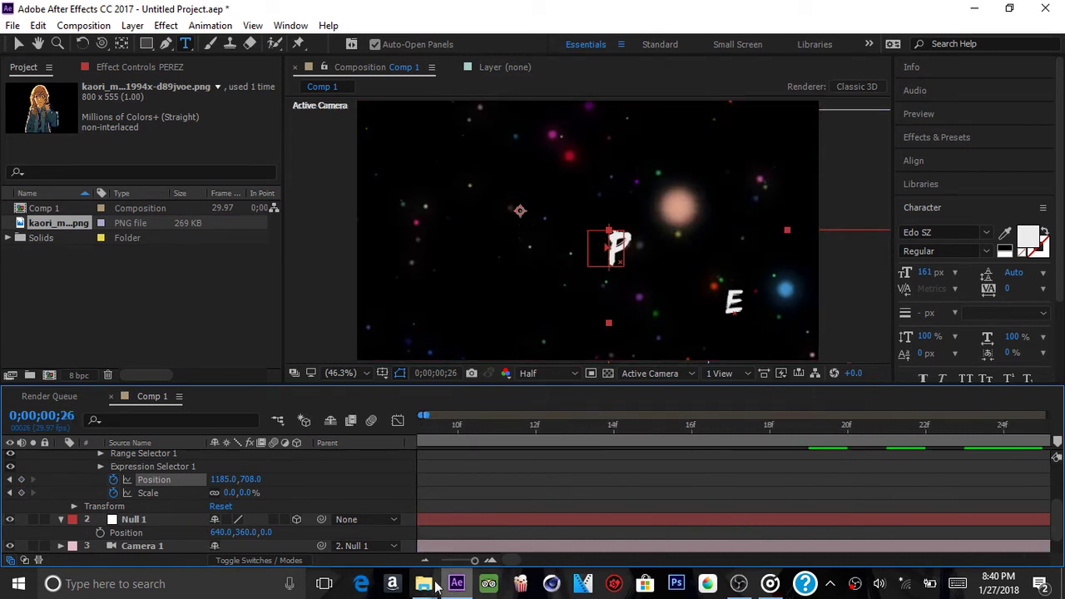
click(424, 560)
click(425, 562)
click(426, 562)
click(425, 562)
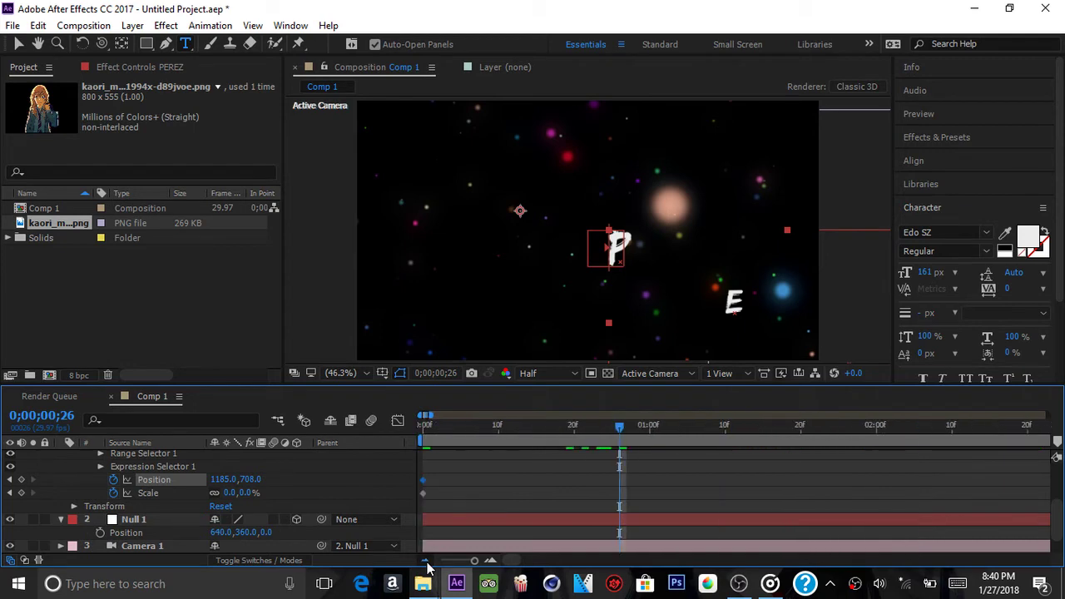
click(425, 561)
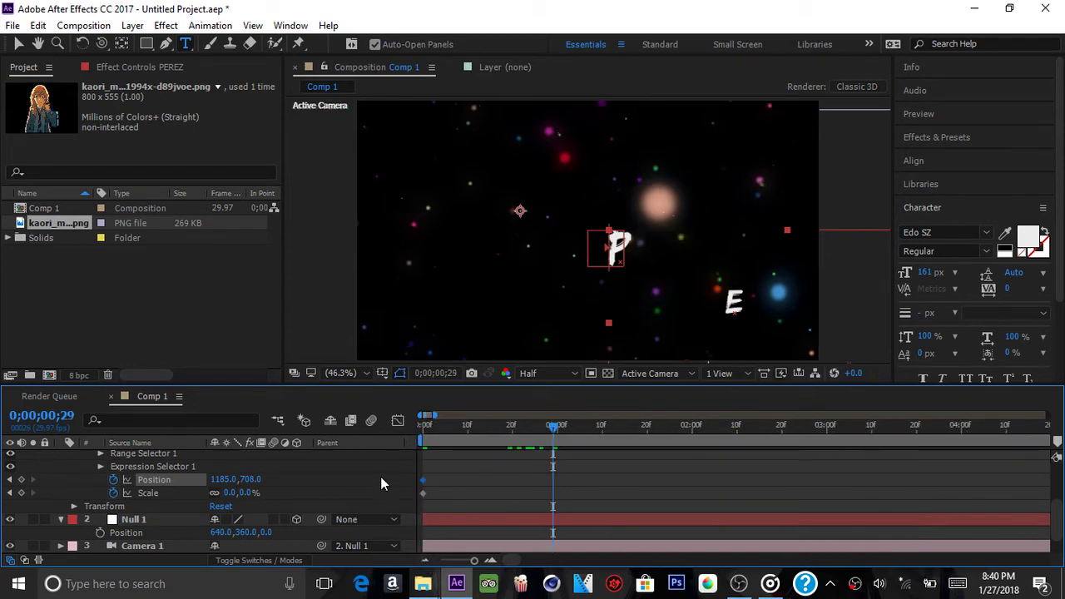
right_click(178, 484)
click(215, 439)
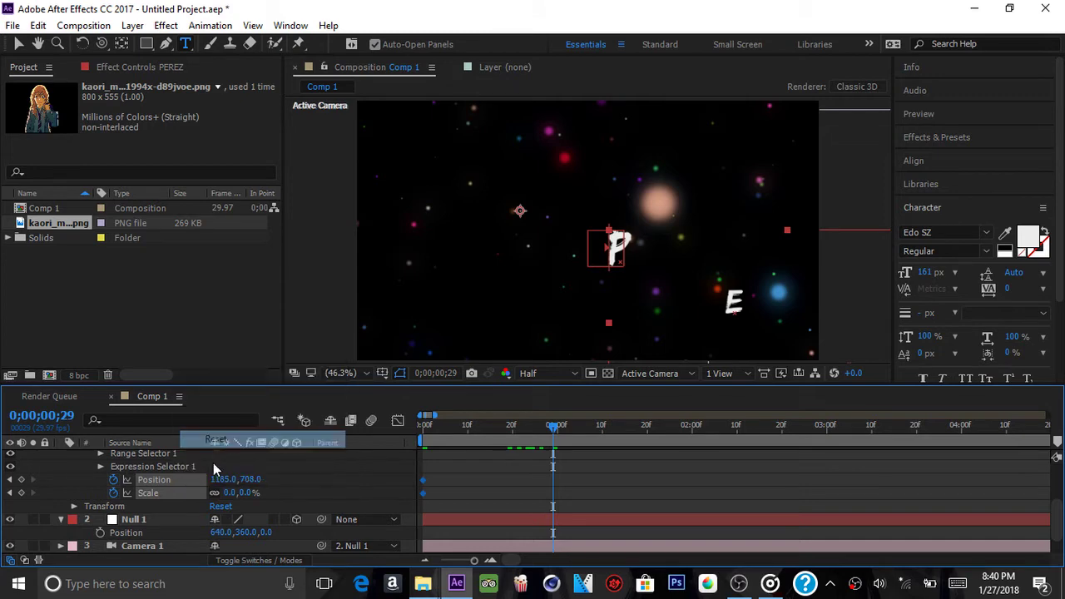
click(312, 485)
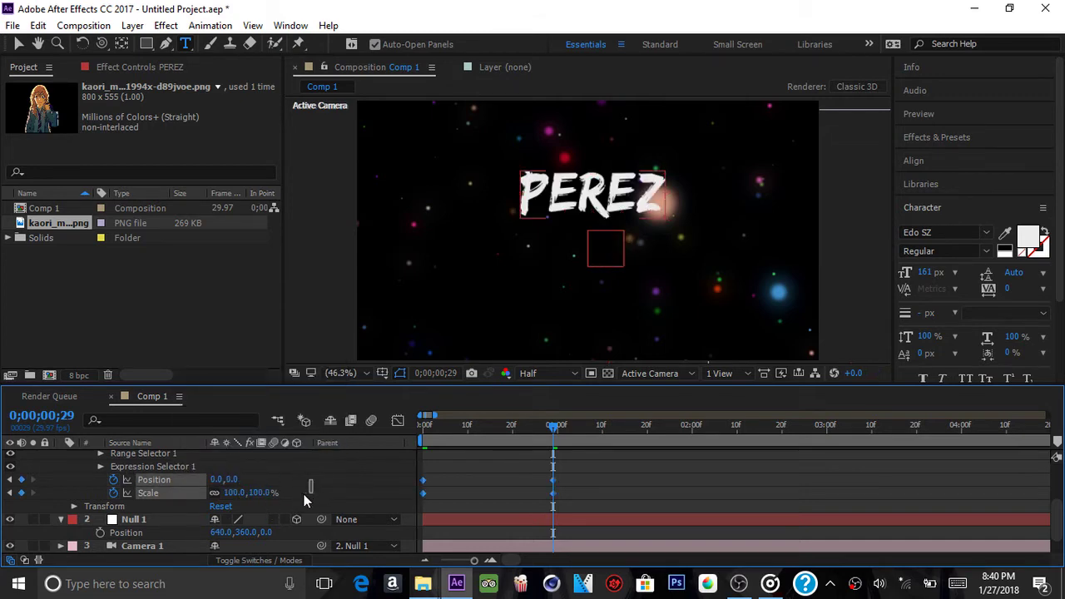
Apply Easy Ease to all four Position and Scale keyframes of the text animator
right_click(164, 485)
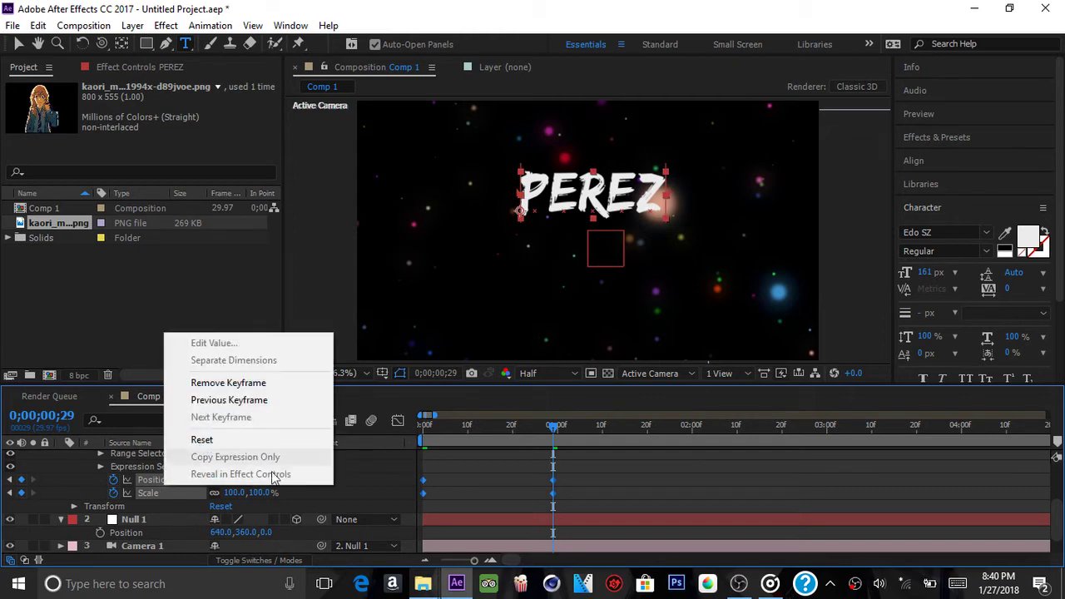
click(601, 479)
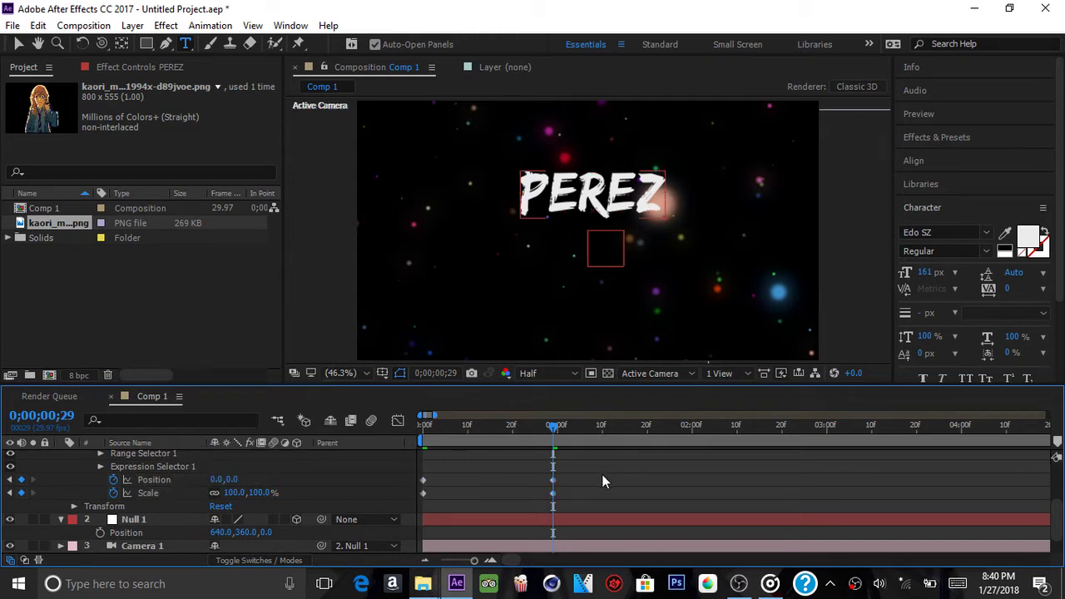
drag(601, 474, 384, 509)
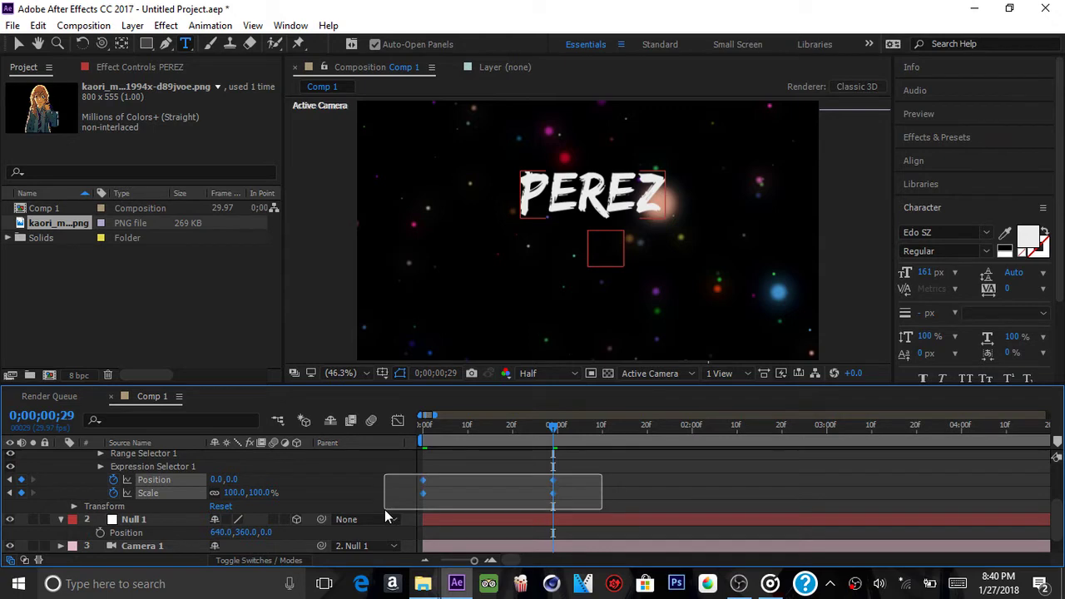
right_click(423, 486)
mouse_move(465, 469)
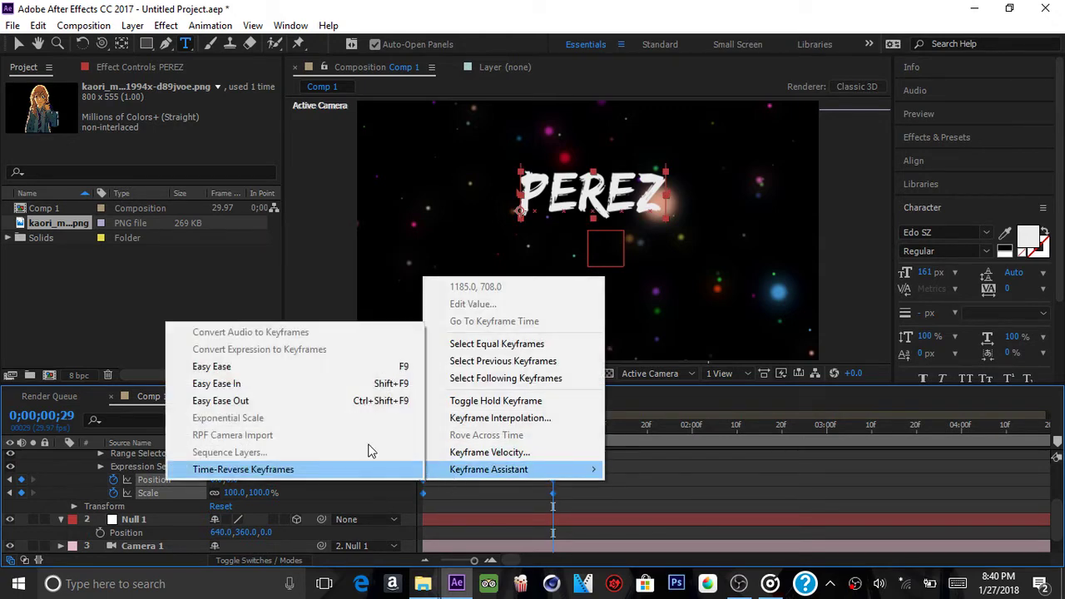
click(314, 373)
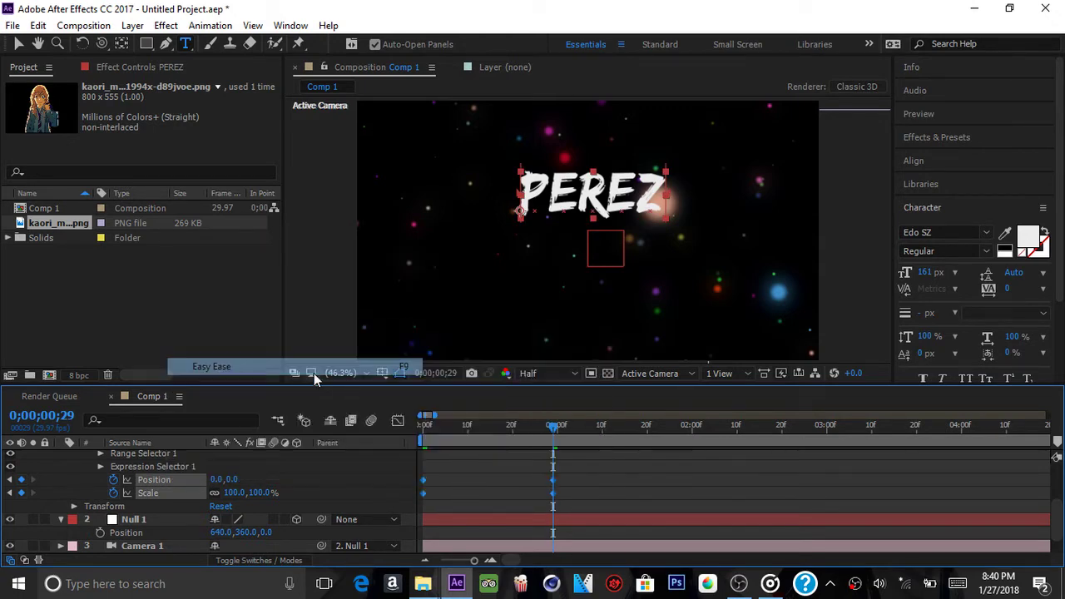
Stretch the end keyframes' incoming ease fully toward the start in the speed graph, giving Position and Scale a fast start and long slowdown
click(393, 429)
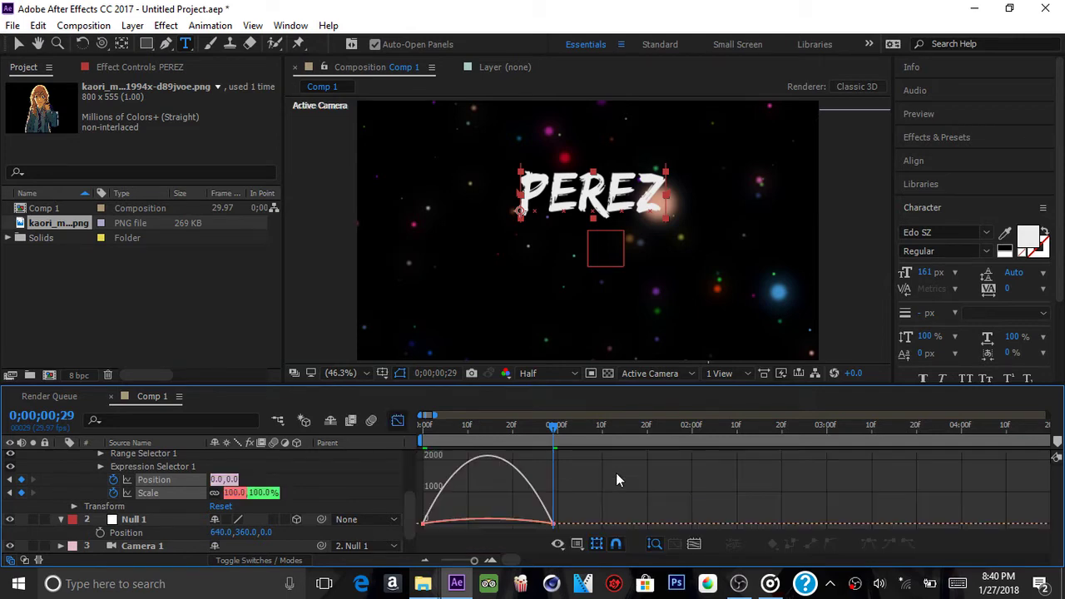
drag(632, 526, 416, 471)
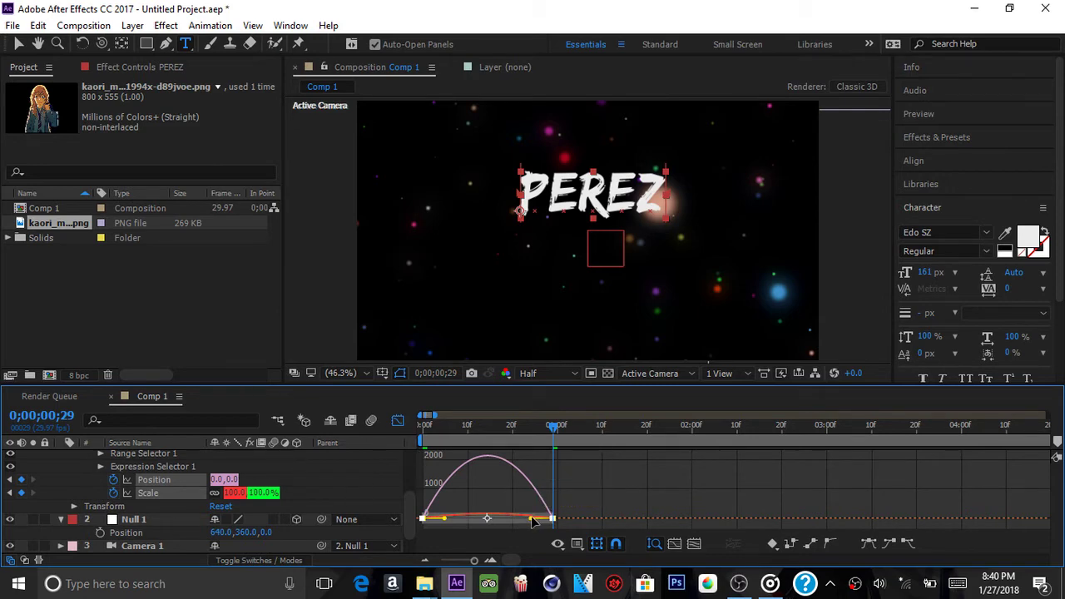
drag(533, 520, 398, 519)
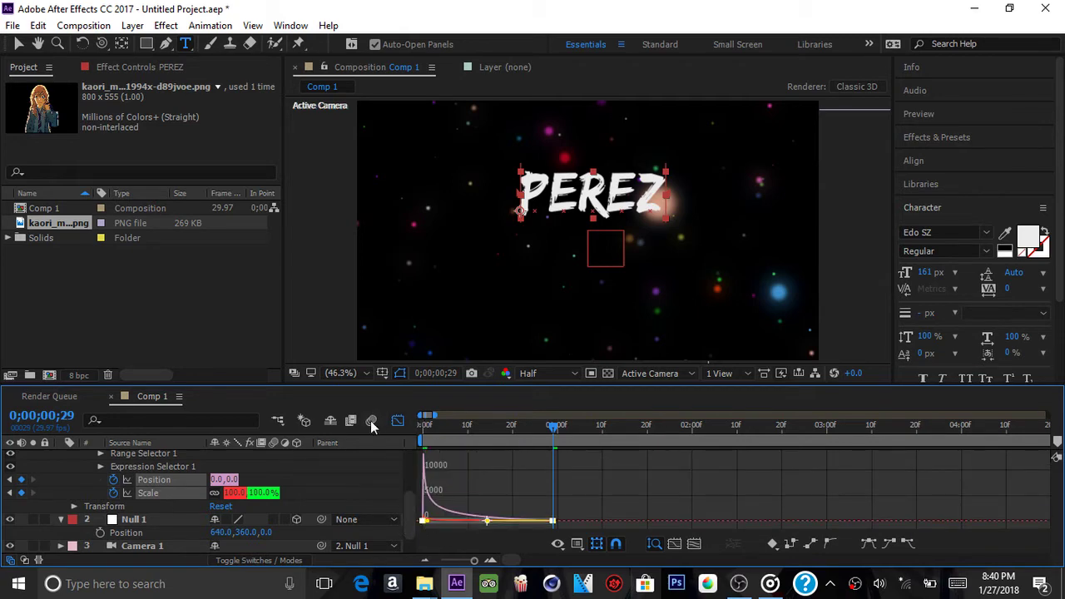
click(397, 422)
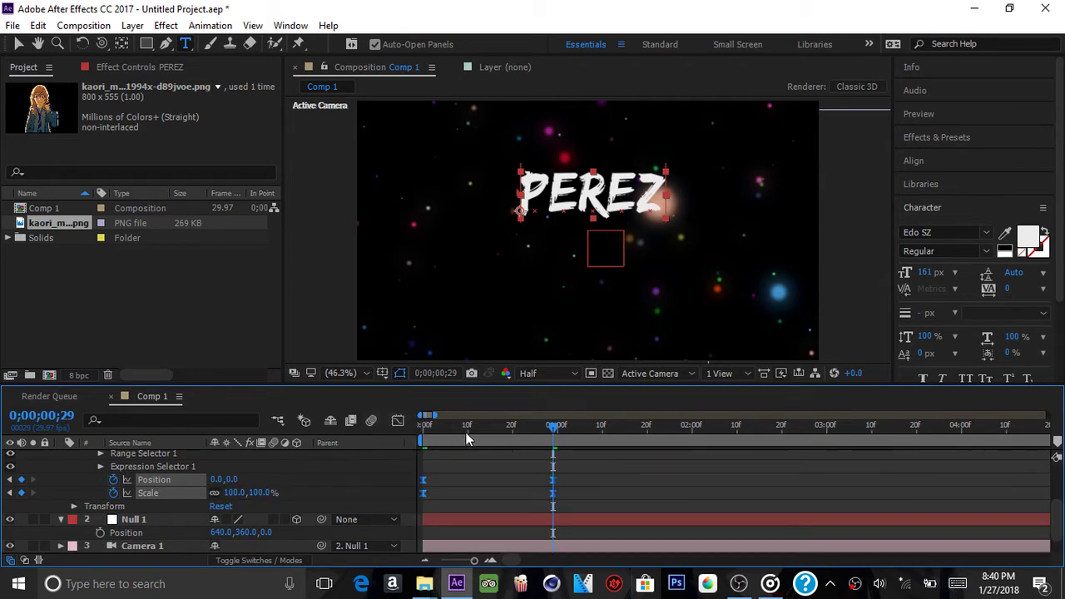
Enable motion blur for the composition and for the name text layer, and collapse that layer's properties
drag(467, 439, 440, 438)
scroll(372, 455, up, 3)
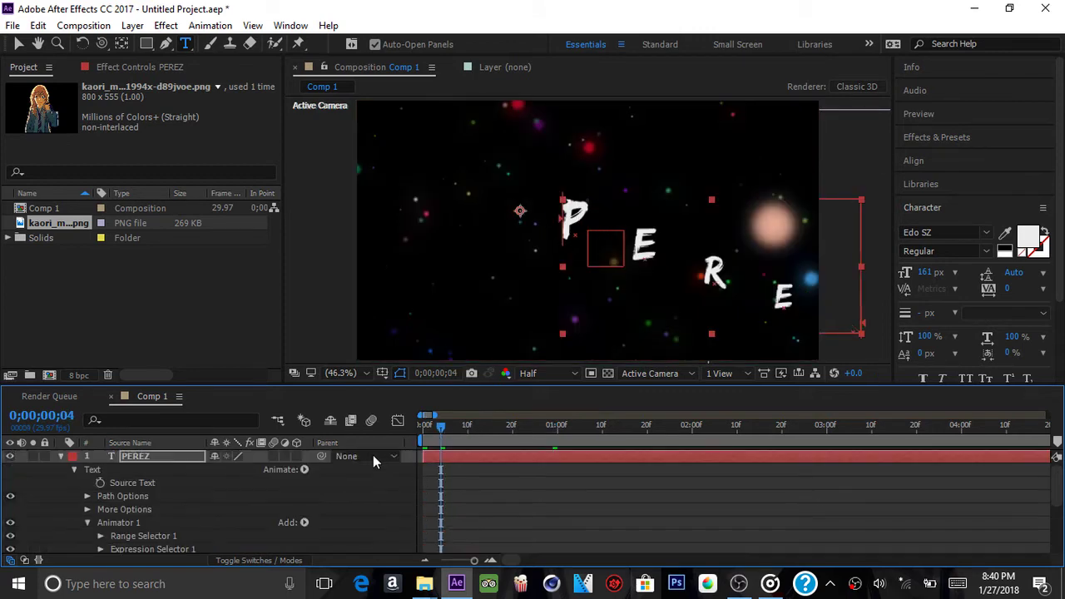
click(370, 422)
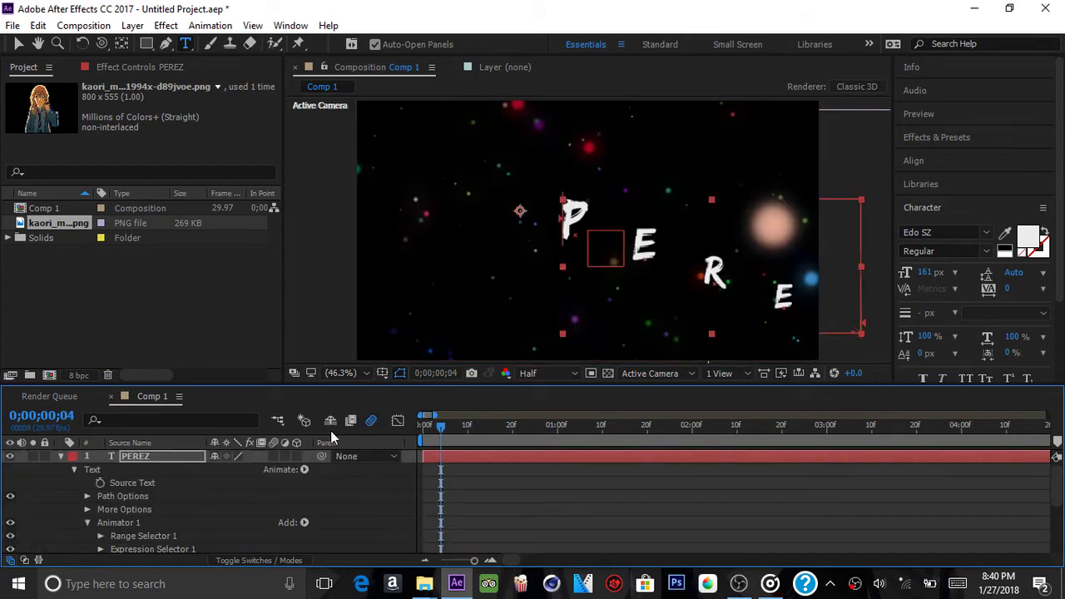
click(273, 456)
click(58, 458)
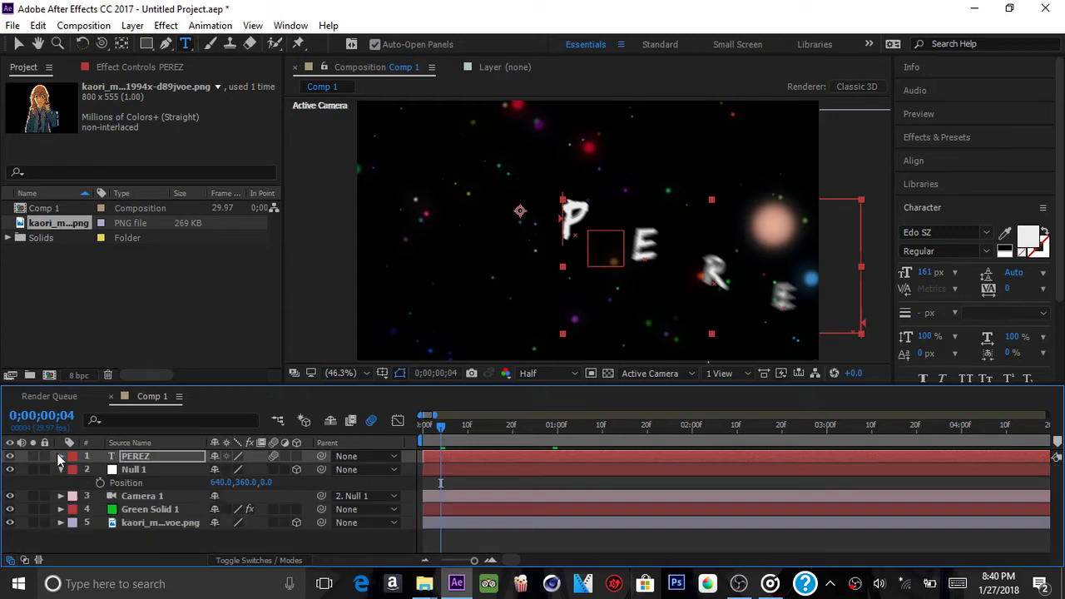
Preview the name text animation with motion blur, and stop playback
click(924, 119)
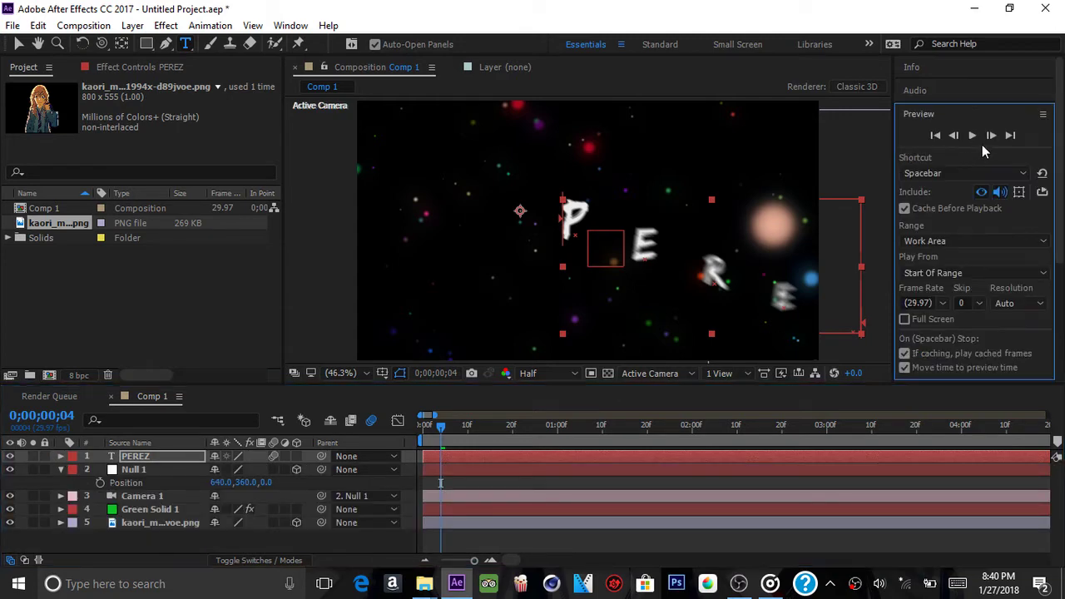
click(973, 135)
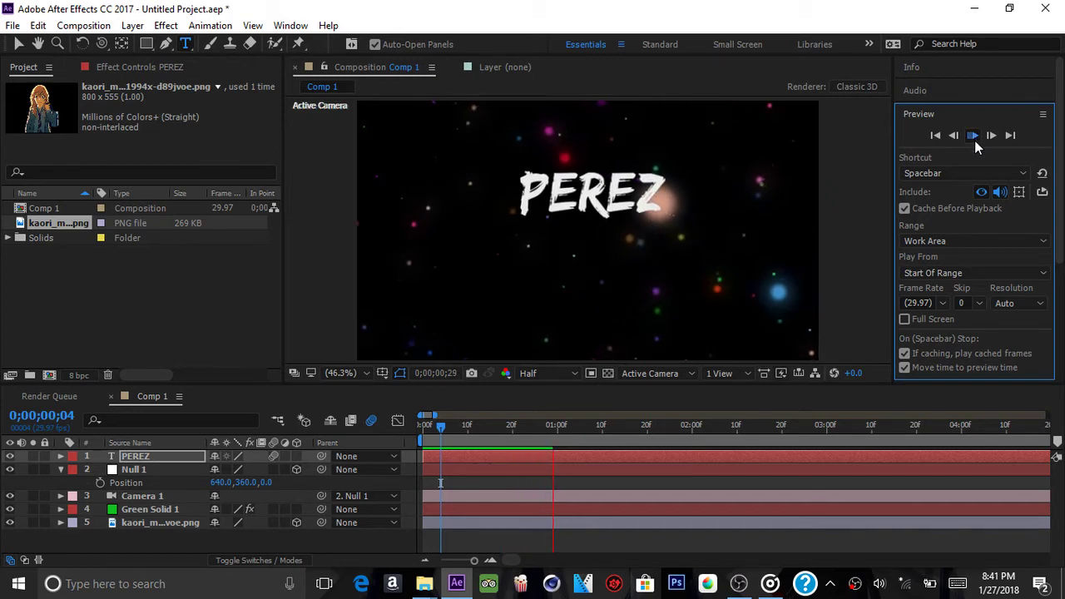
click(973, 136)
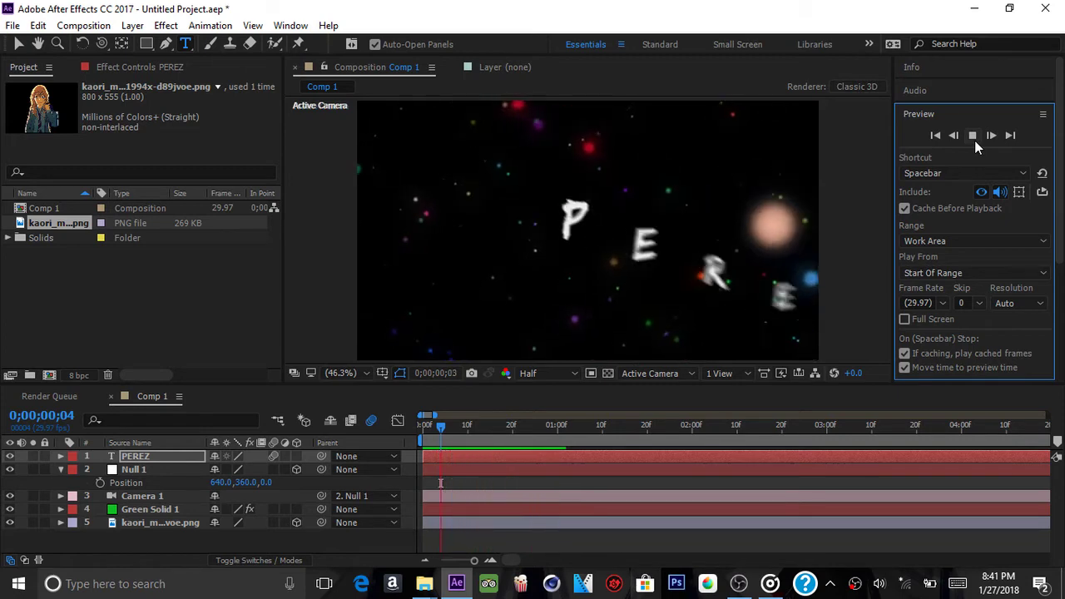
click(974, 140)
Make the name text layer 3D and move it directly below Camera 1 in the layer order
drag(443, 433, 422, 434)
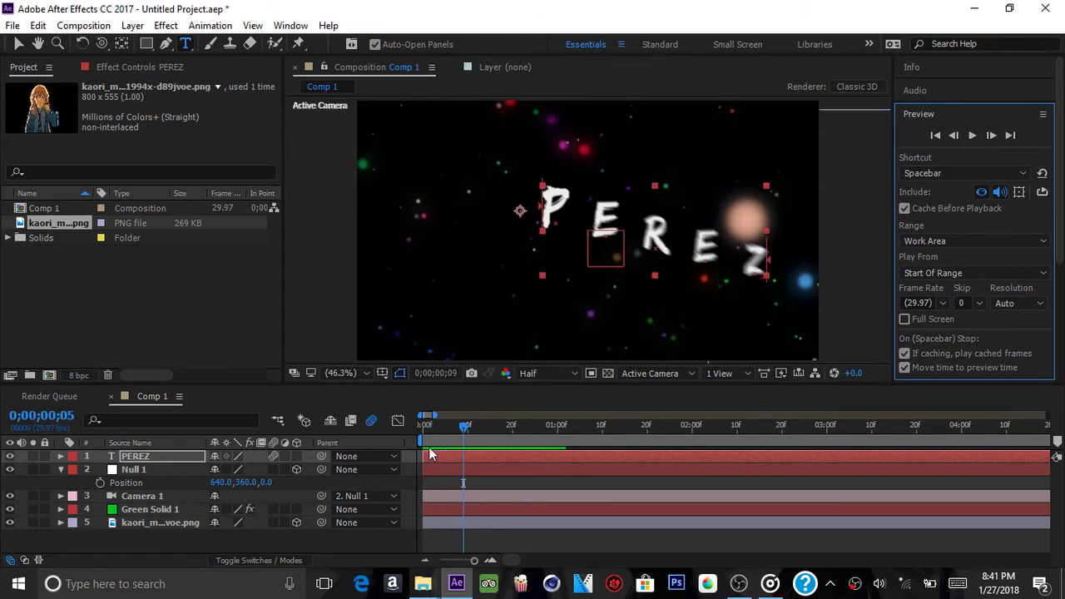
click(296, 456)
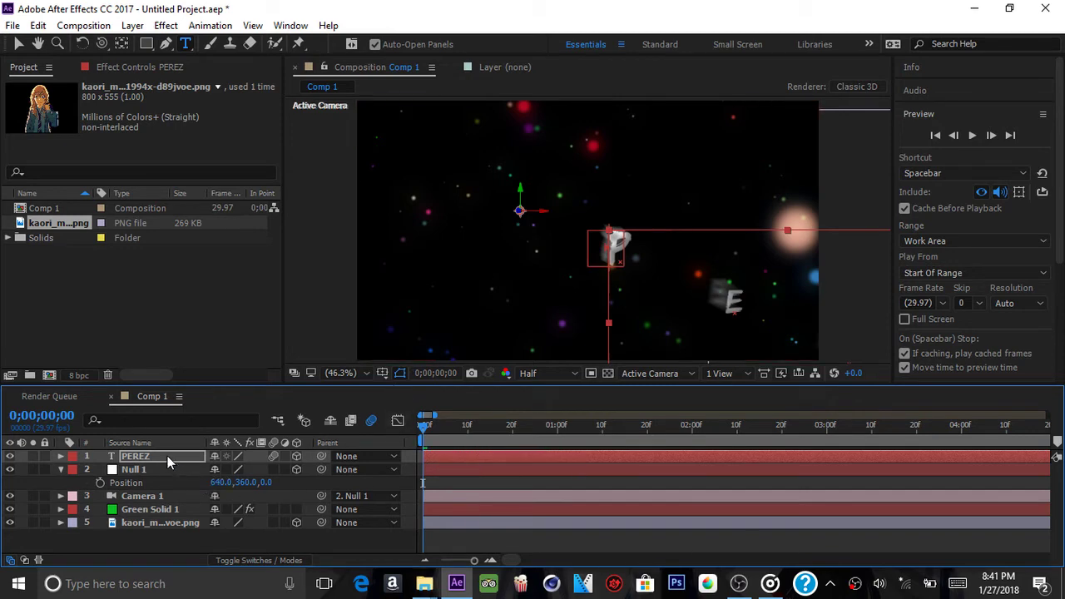
drag(167, 456, 171, 504)
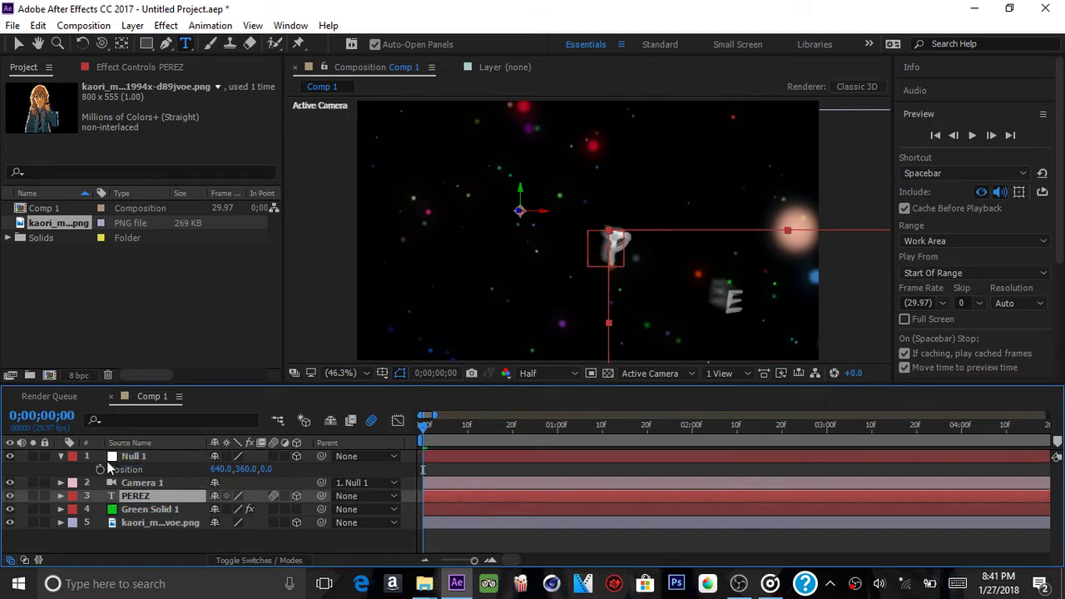
Keyframe Null 1's Position at 0;00;00;00 and set it to 1373, 360, 0 at 0;00;01;04, bringing the camera to the character
click(100, 468)
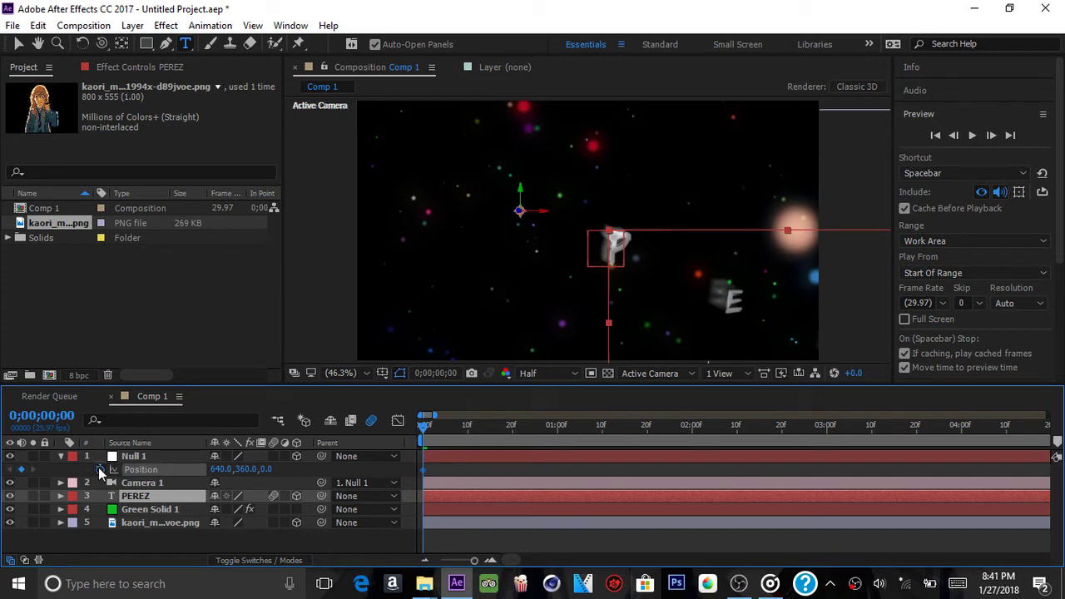
click(490, 561)
click(490, 561)
click(490, 561)
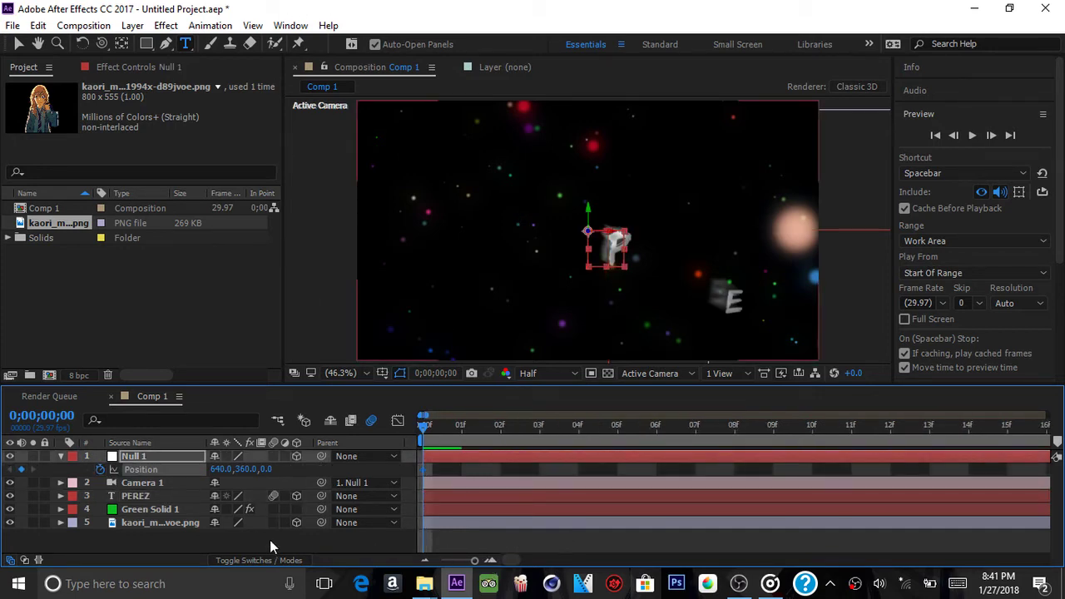
click(423, 561)
click(424, 561)
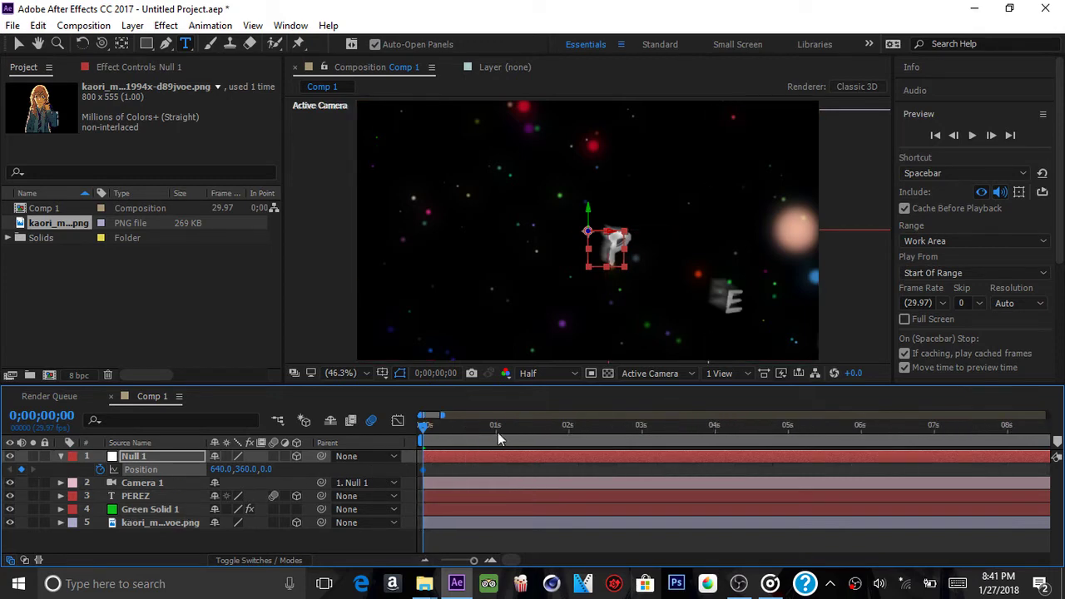
click(497, 428)
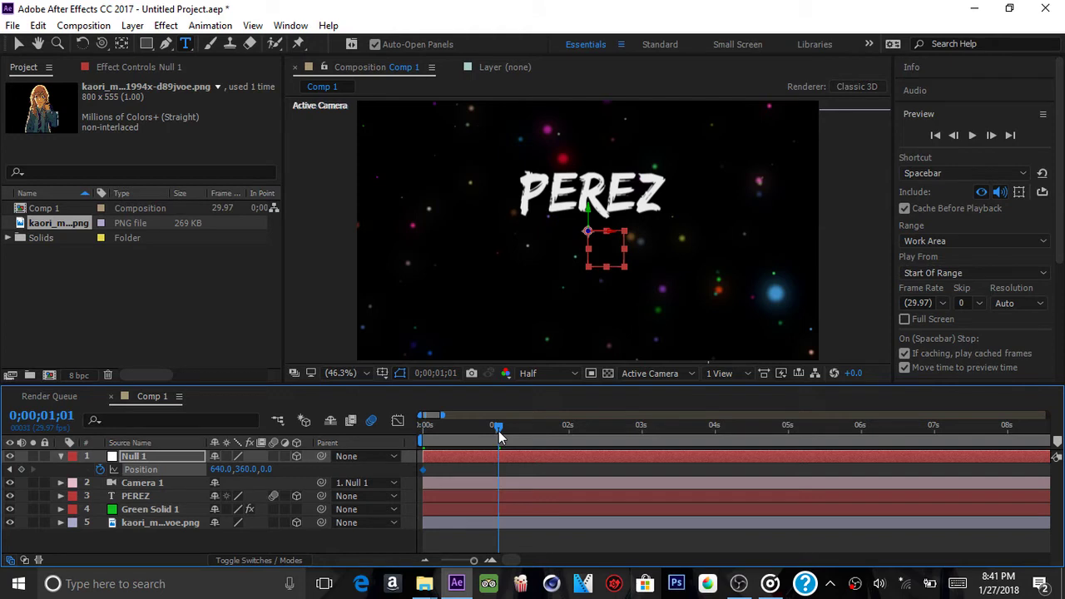
click(506, 430)
drag(223, 469, 617, 454)
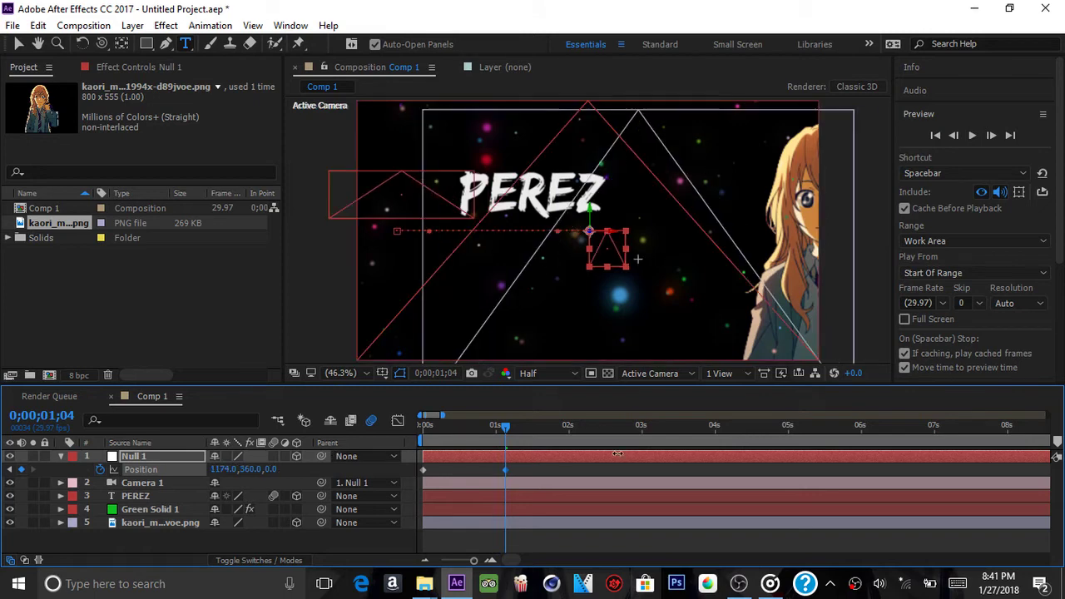
drag(740, 441, 757, 439)
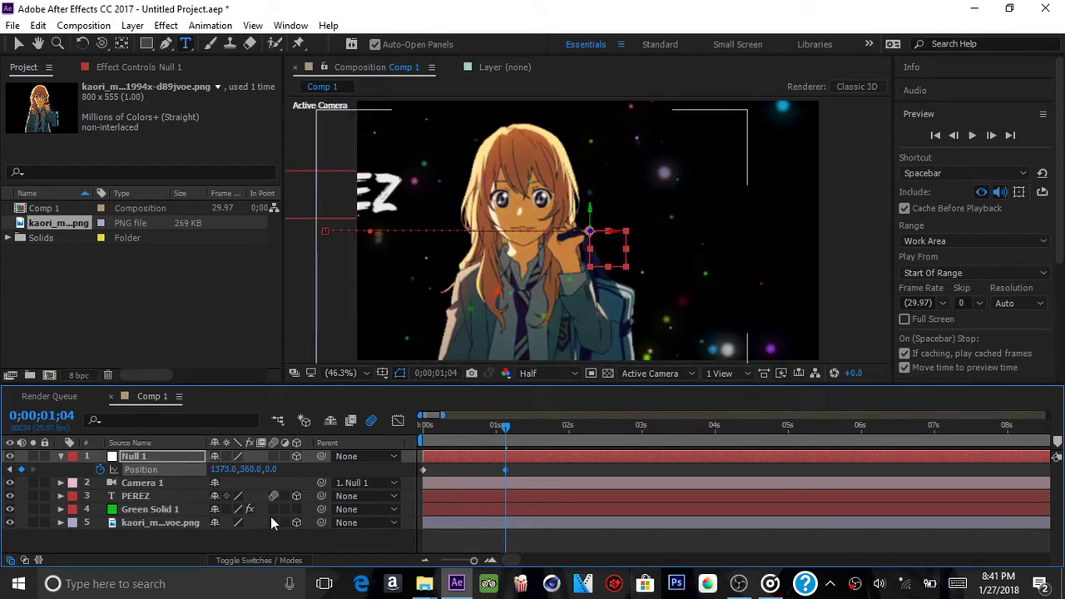
Enable motion blur for Green Solid 1 and the character image layer
click(272, 521)
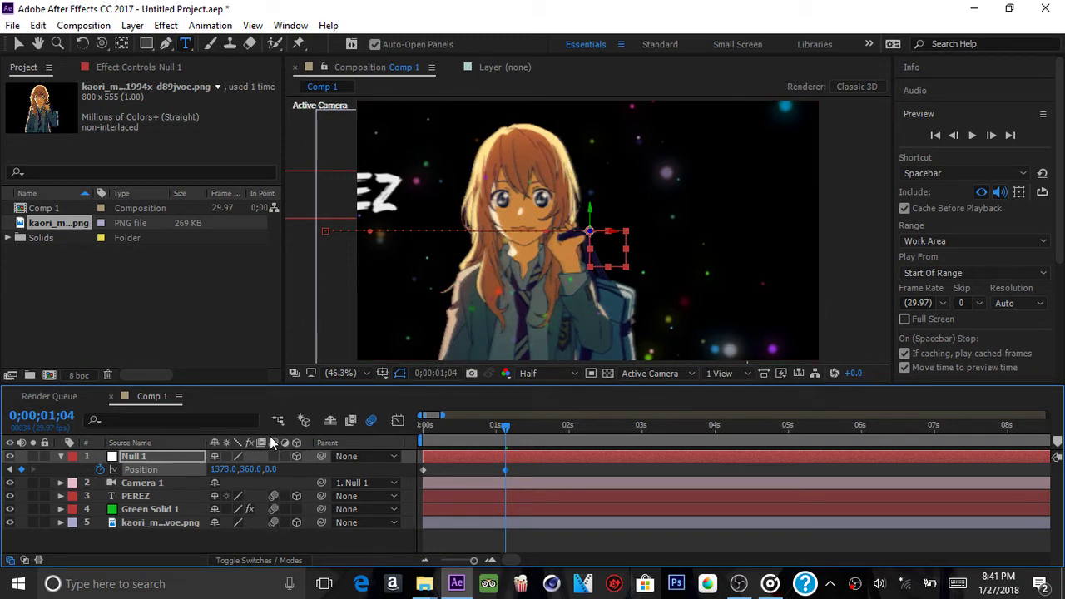
key(ctrl+shift+a)
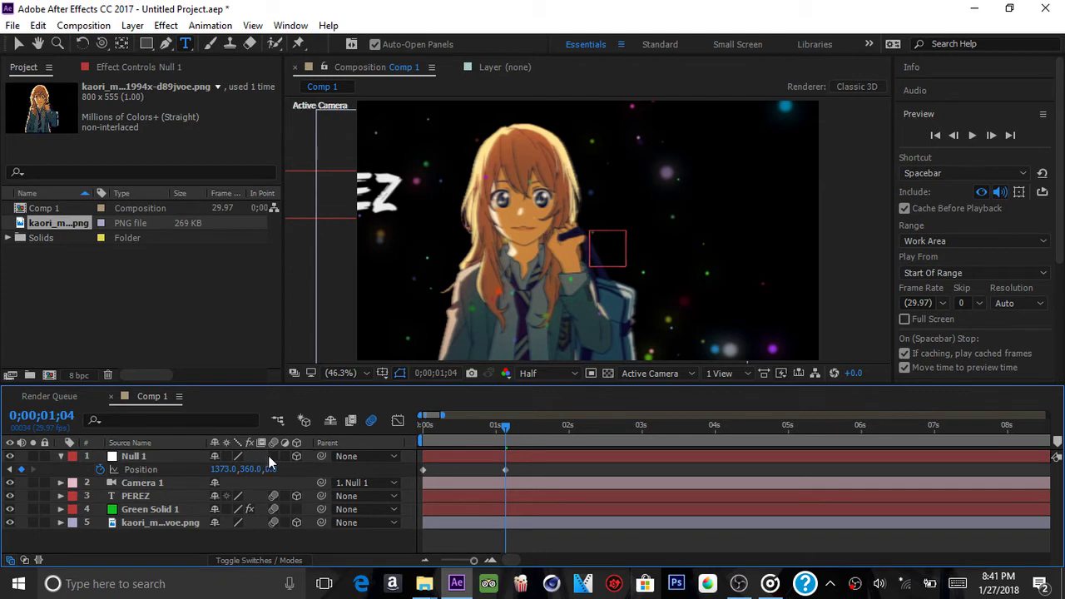
click(270, 456)
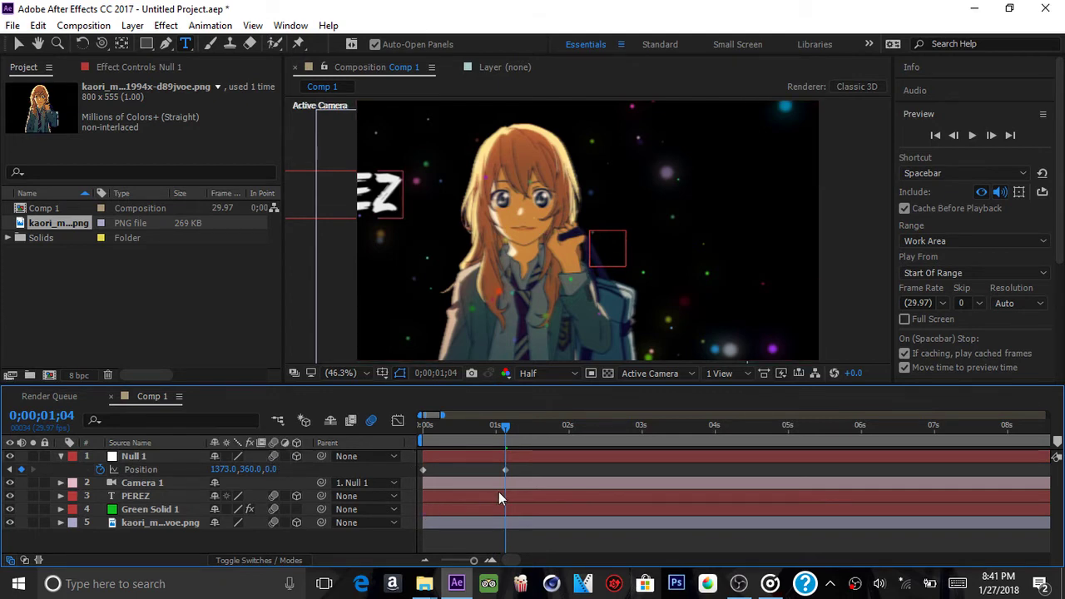
Move Null 1's last Position keyframe slightly past 0;00;01;04 and apply Easy Ease to both Position keyframes
click(506, 471)
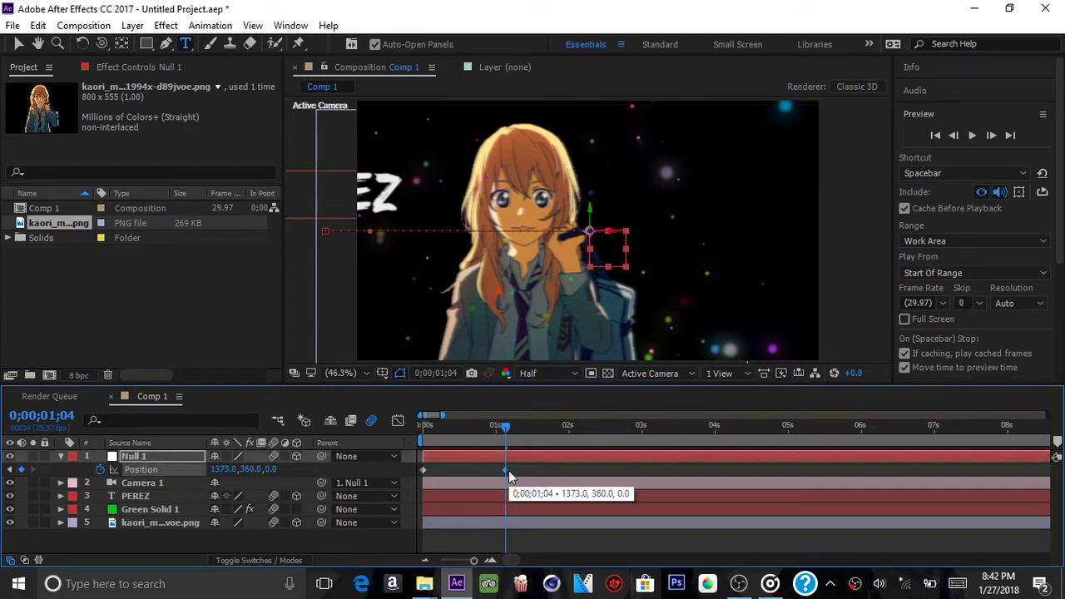
drag(508, 470, 514, 470)
click(478, 478)
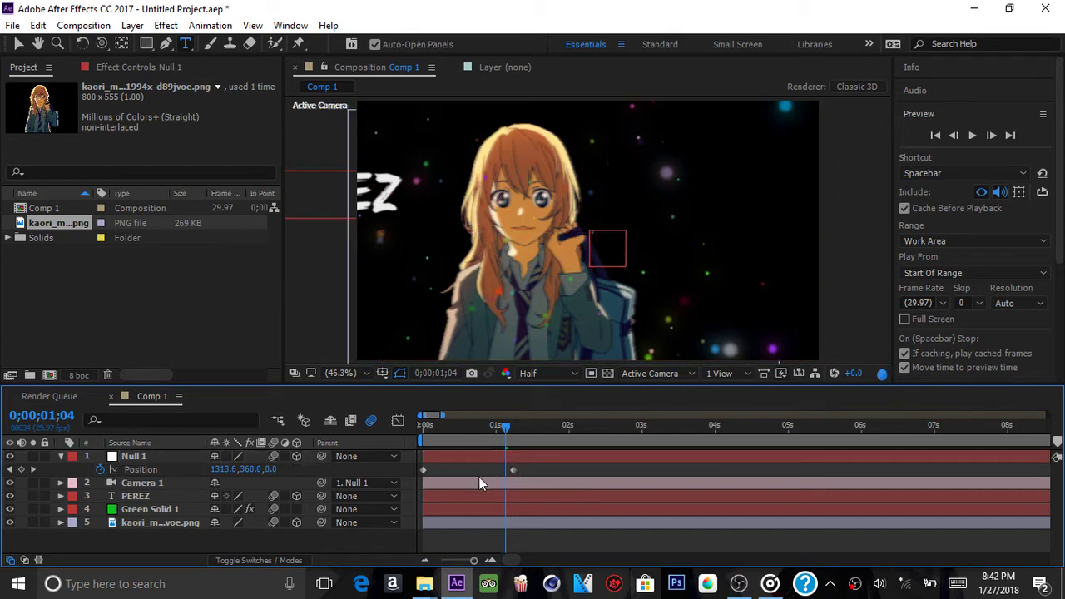
right_click(423, 470)
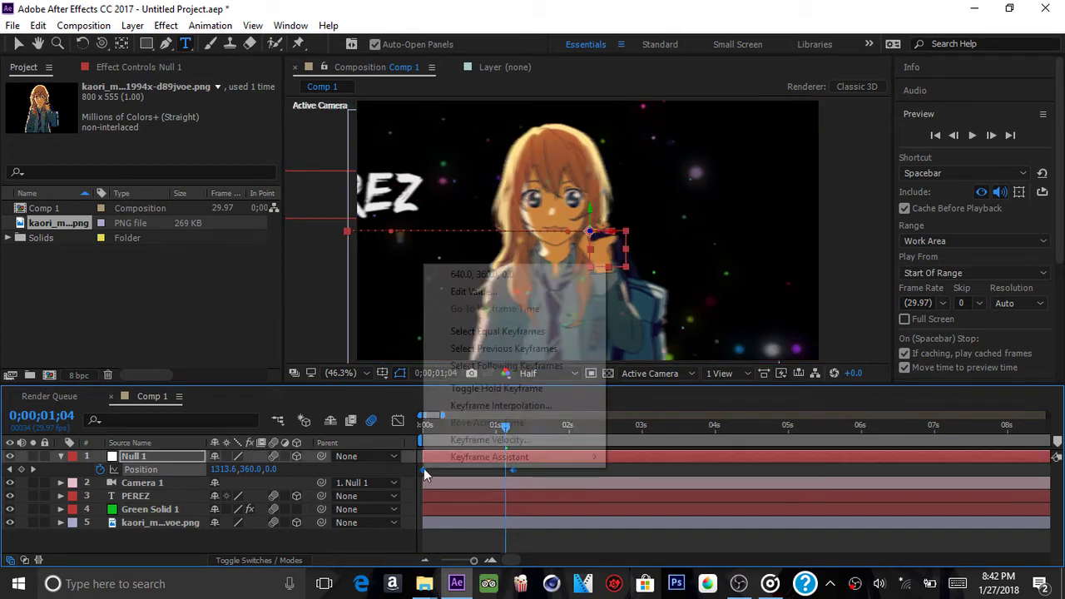
mouse_move(461, 457)
click(313, 359)
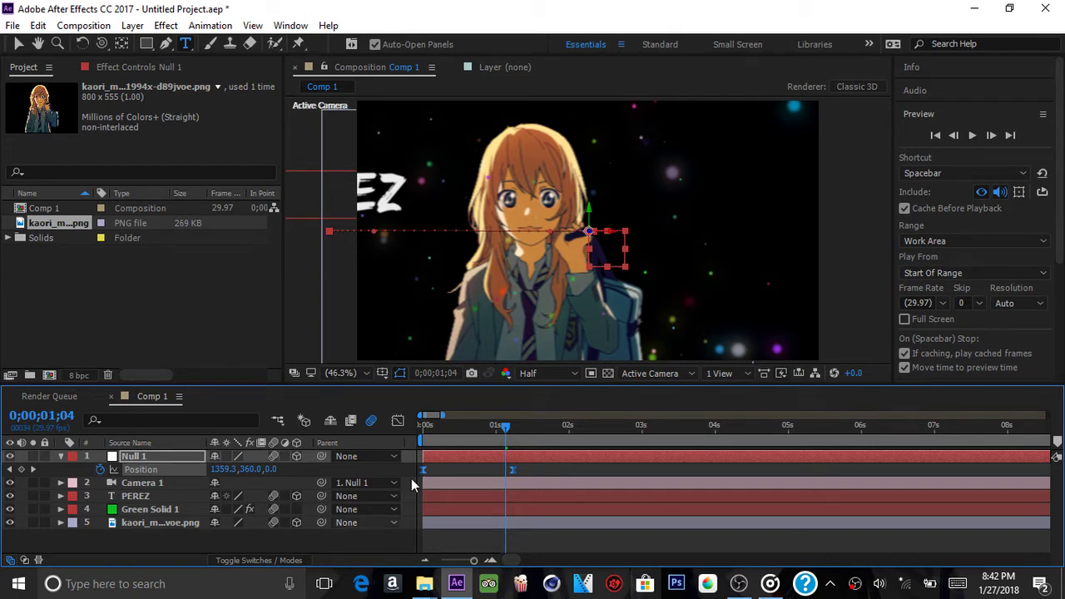
Reshape Null 1's Position speed graph to peak at the start, with 0.01% influence on the first keyframe, and preview the camera move
click(398, 420)
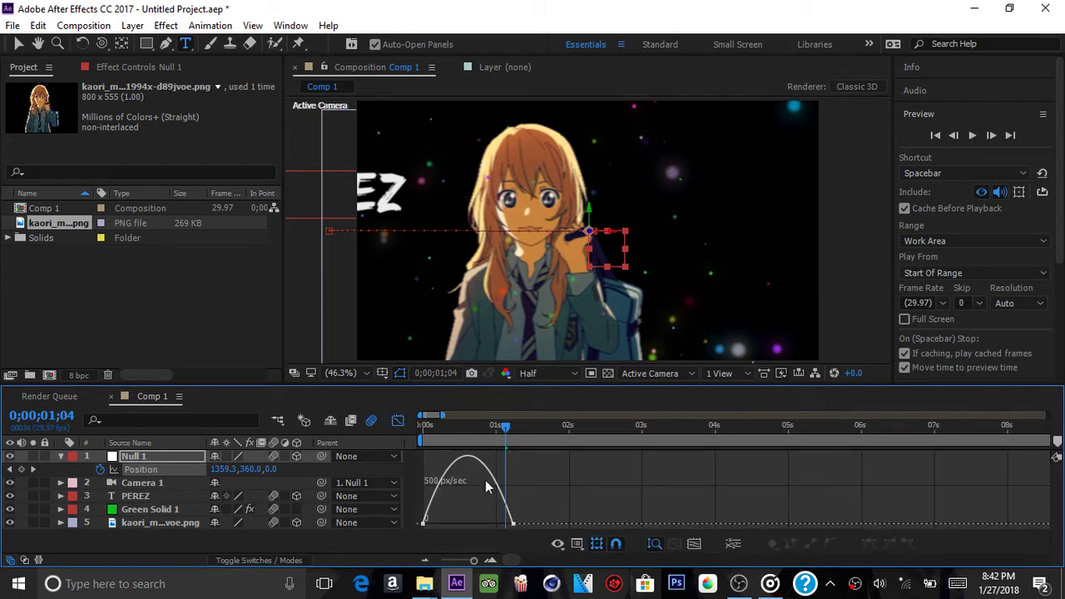
click(495, 517)
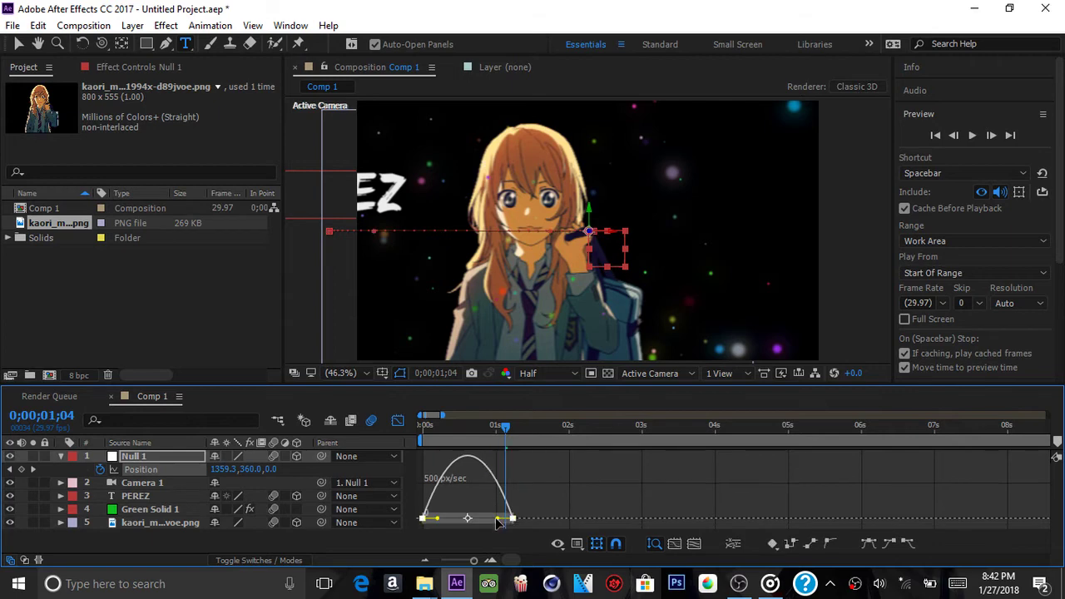
drag(497, 522, 453, 521)
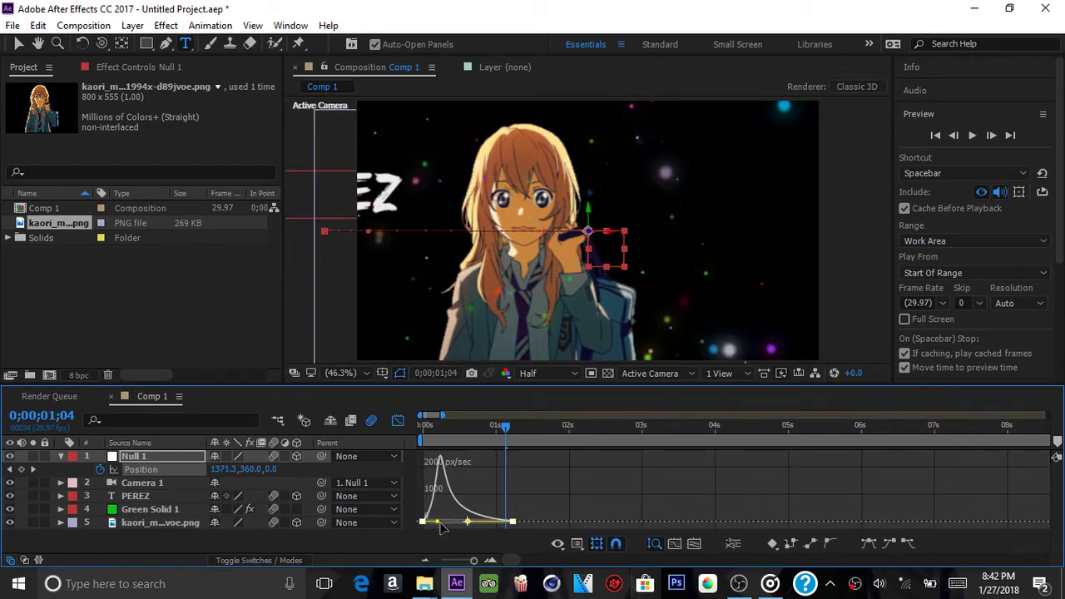
right_click(443, 527)
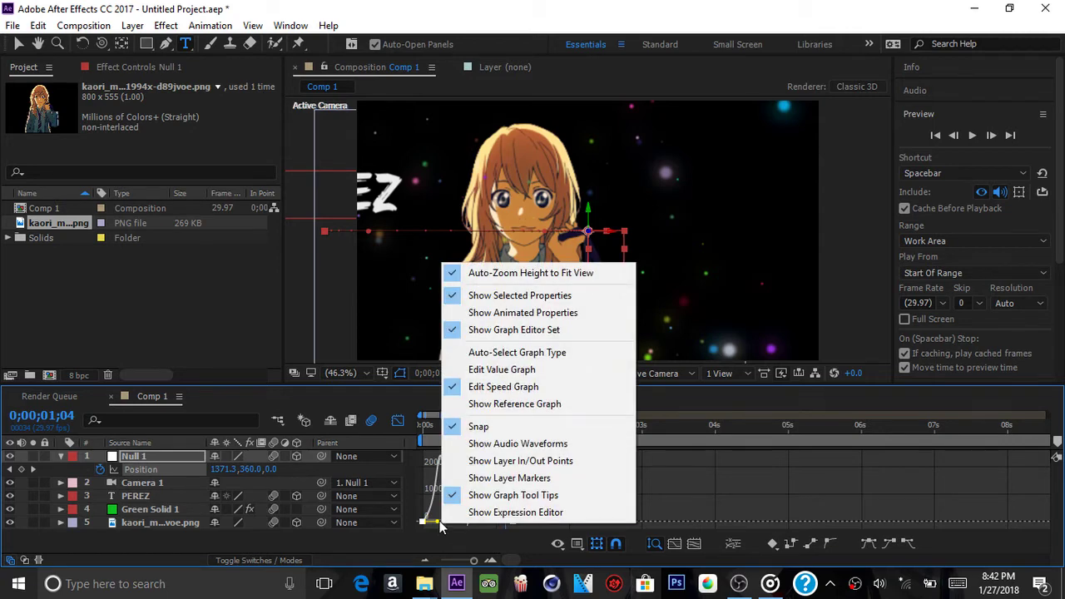
click(441, 527)
drag(426, 524, 387, 480)
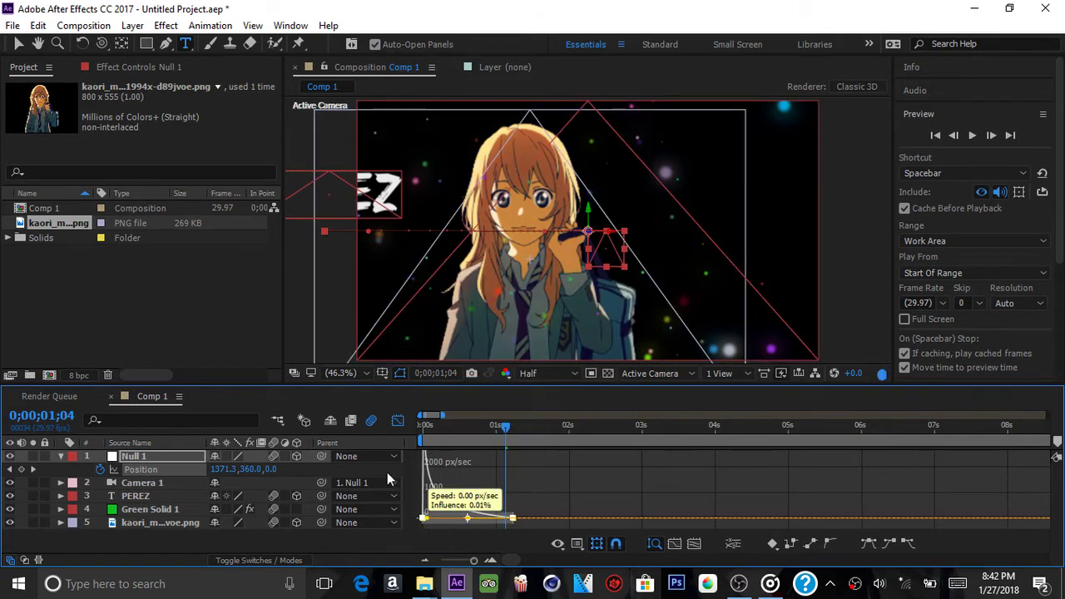
click(400, 422)
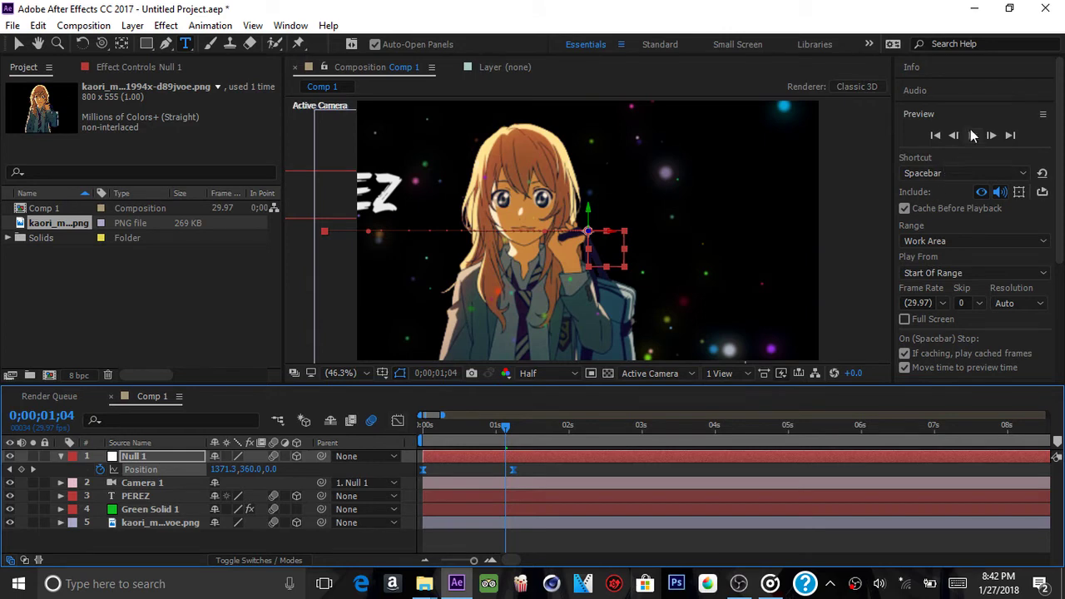
click(971, 136)
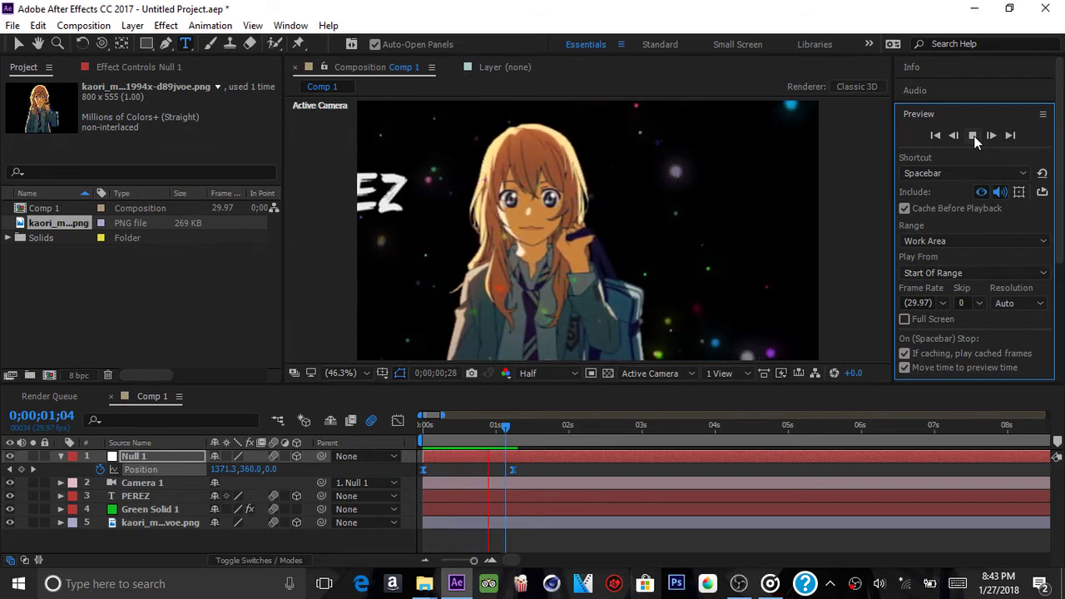
click(972, 136)
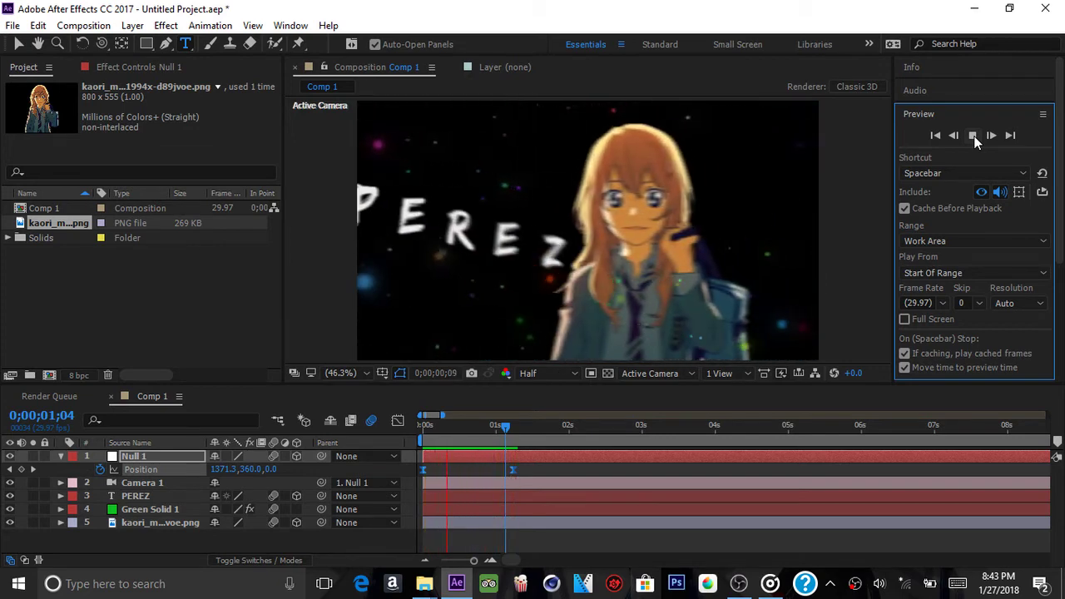
At 0;00;00;17, create a second null object as a 3D layer and parent Null 1 to it
click(490, 427)
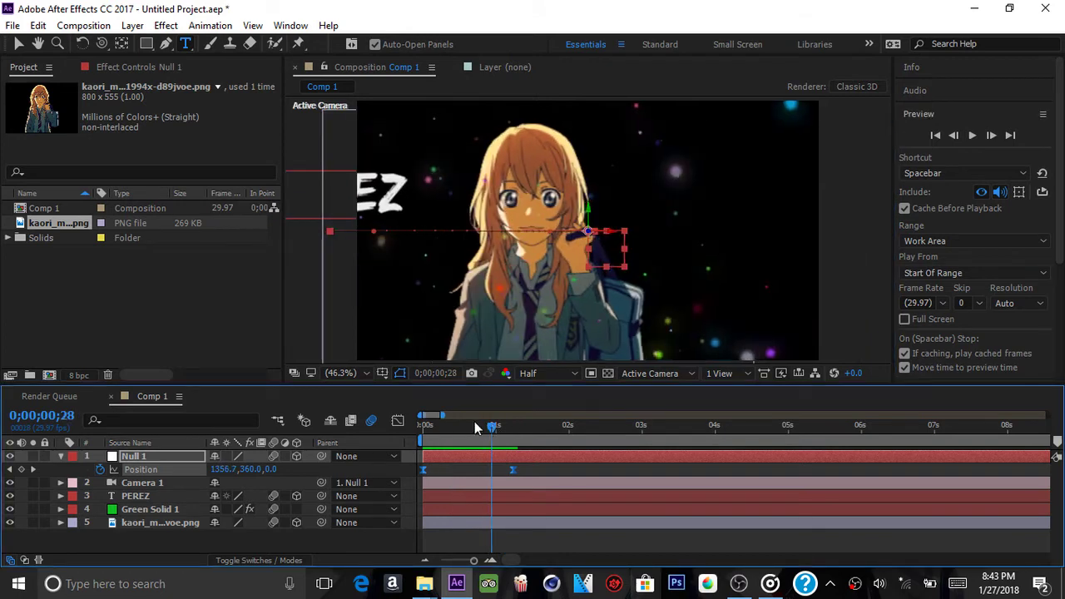
click(464, 426)
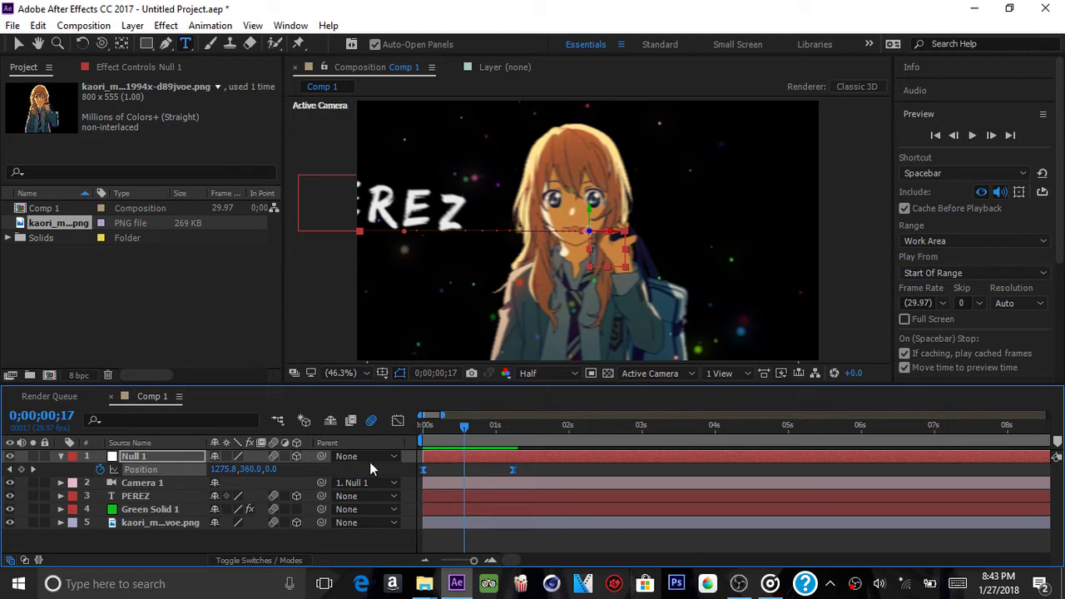
right_click(416, 465)
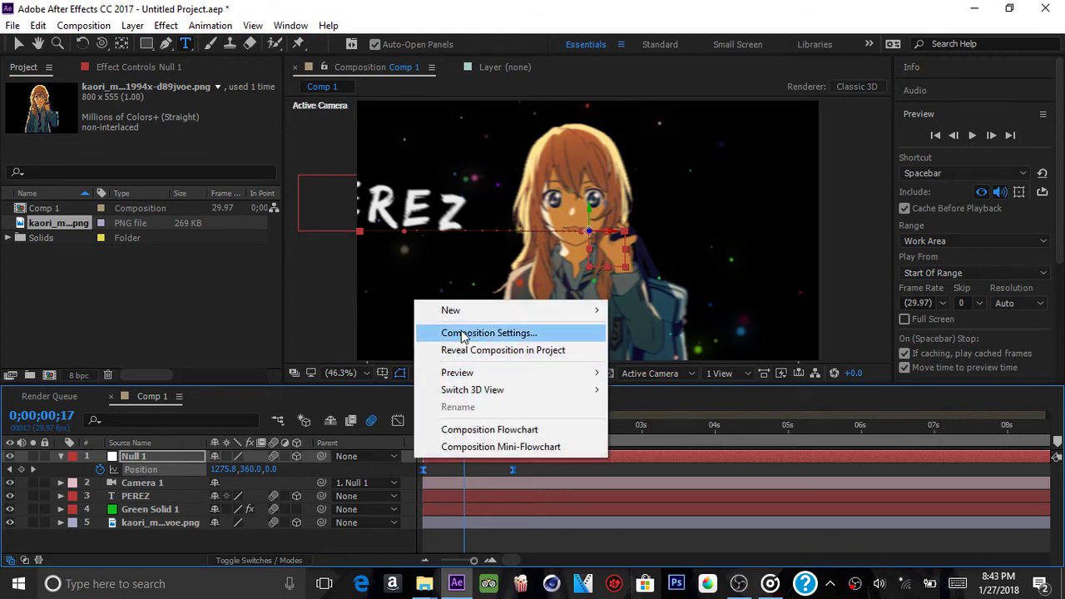
mouse_move(462, 320)
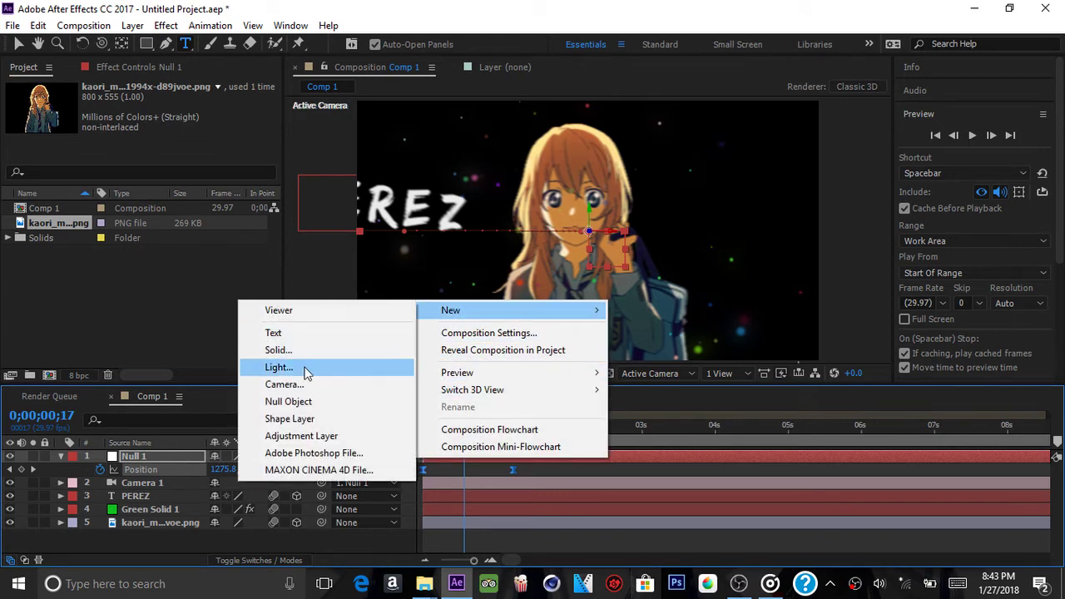
click(300, 402)
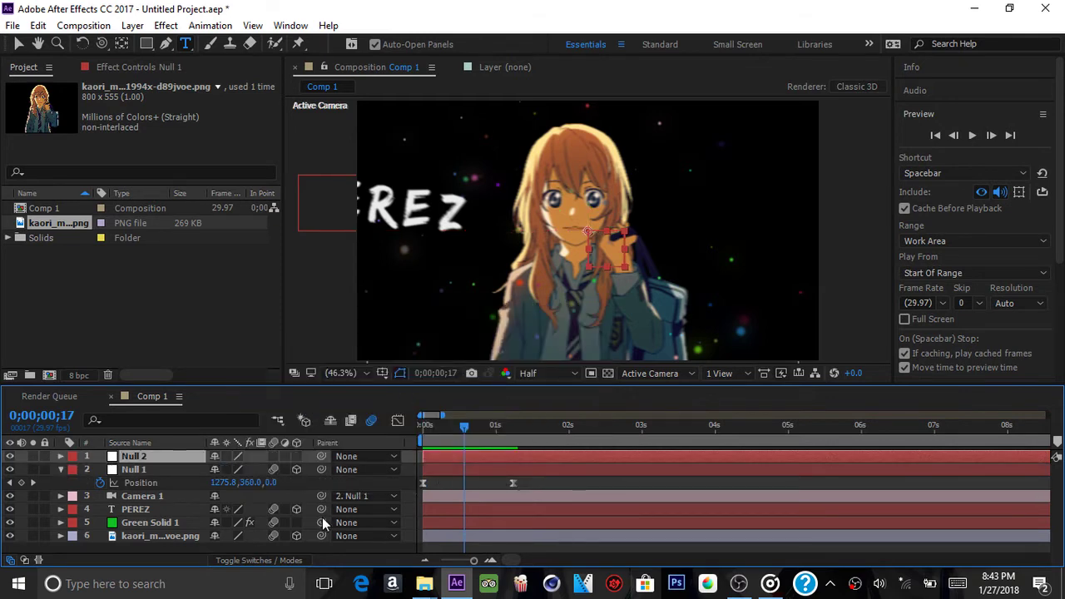
drag(320, 469, 137, 456)
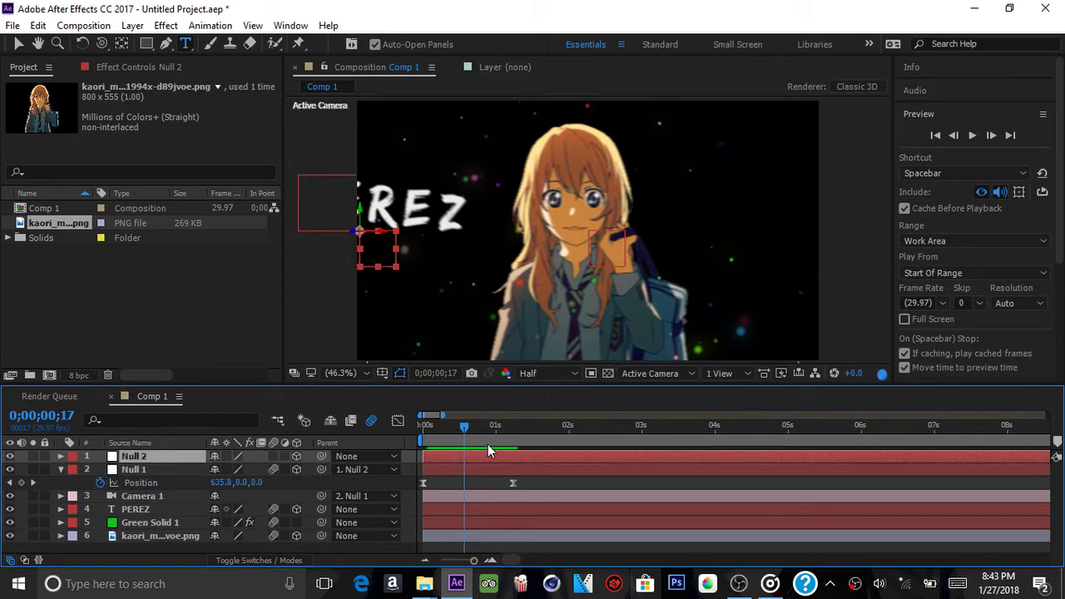
key(p)
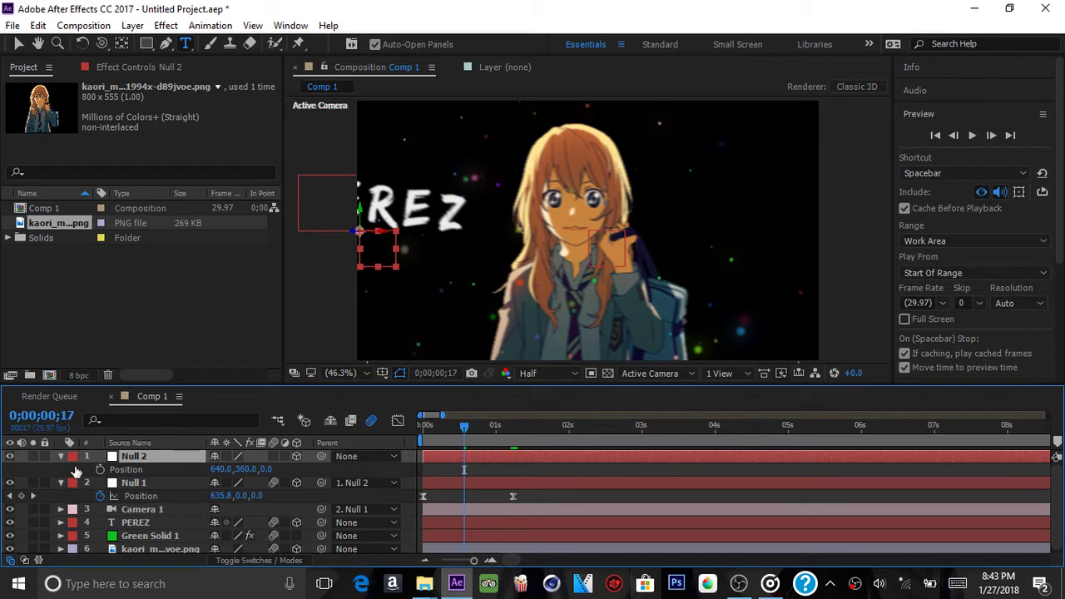
click(100, 469)
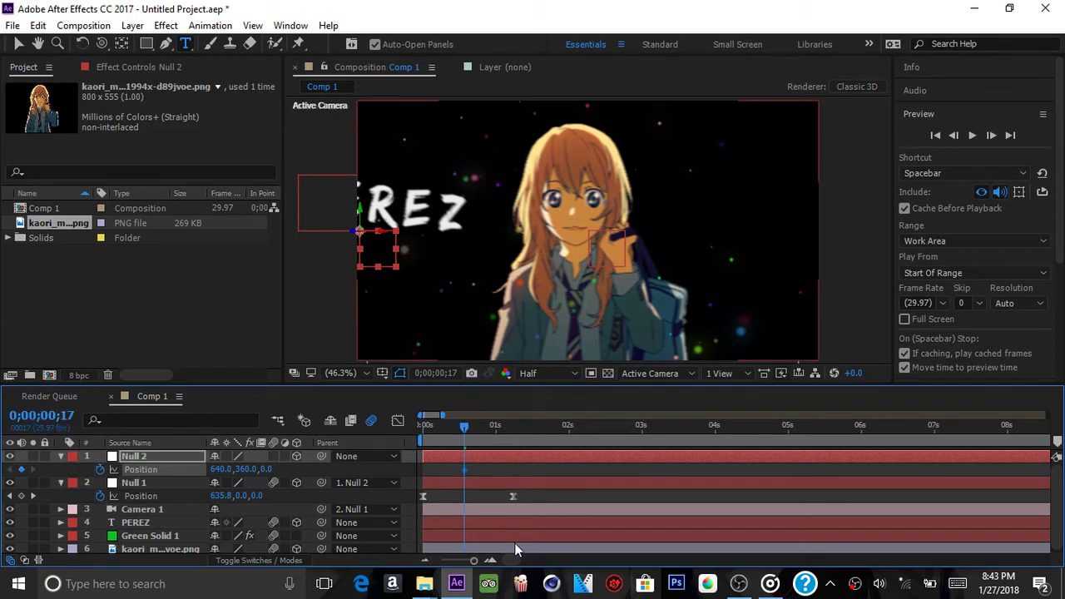
click(491, 560)
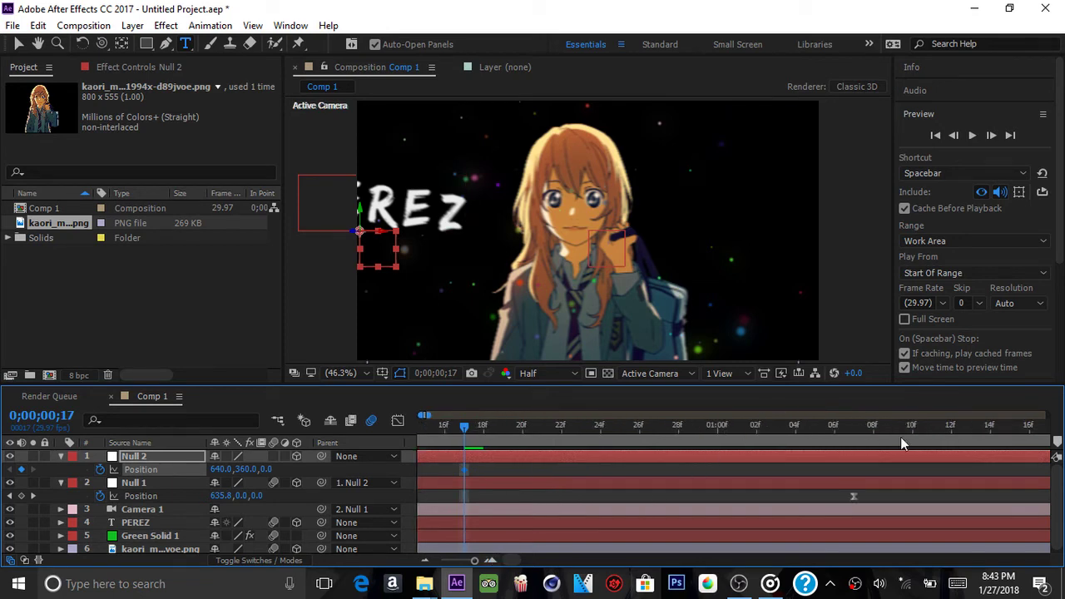
drag(986, 431, 1049, 429)
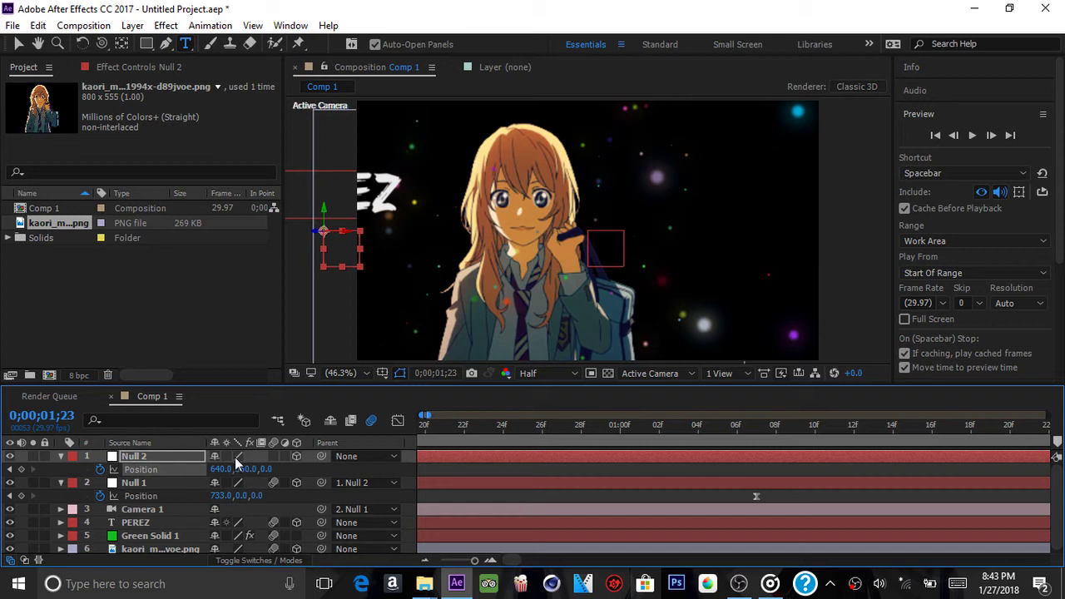
click(426, 559)
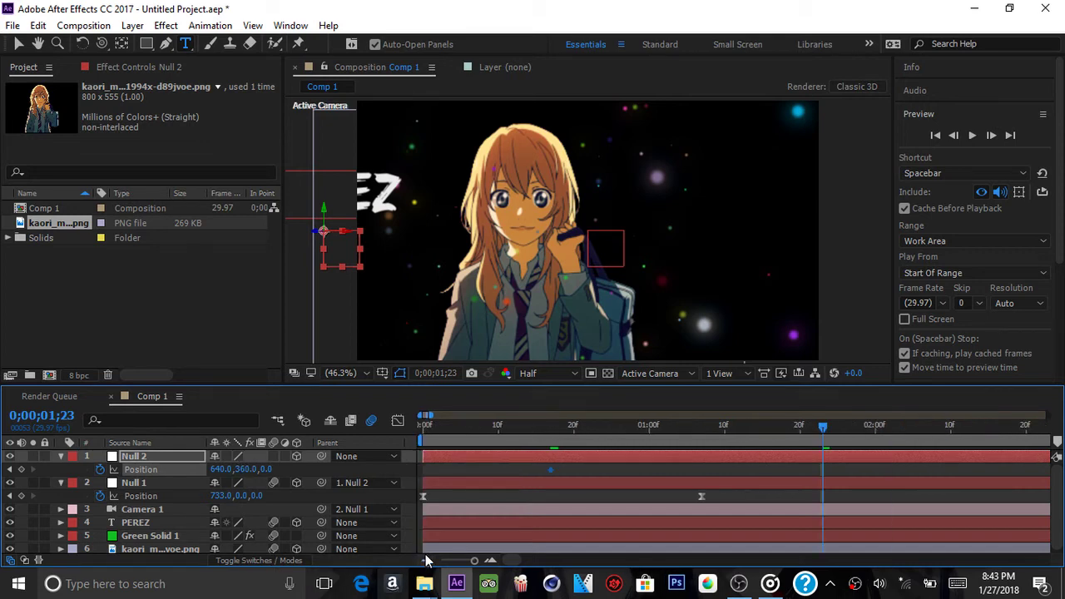
click(426, 560)
click(426, 560)
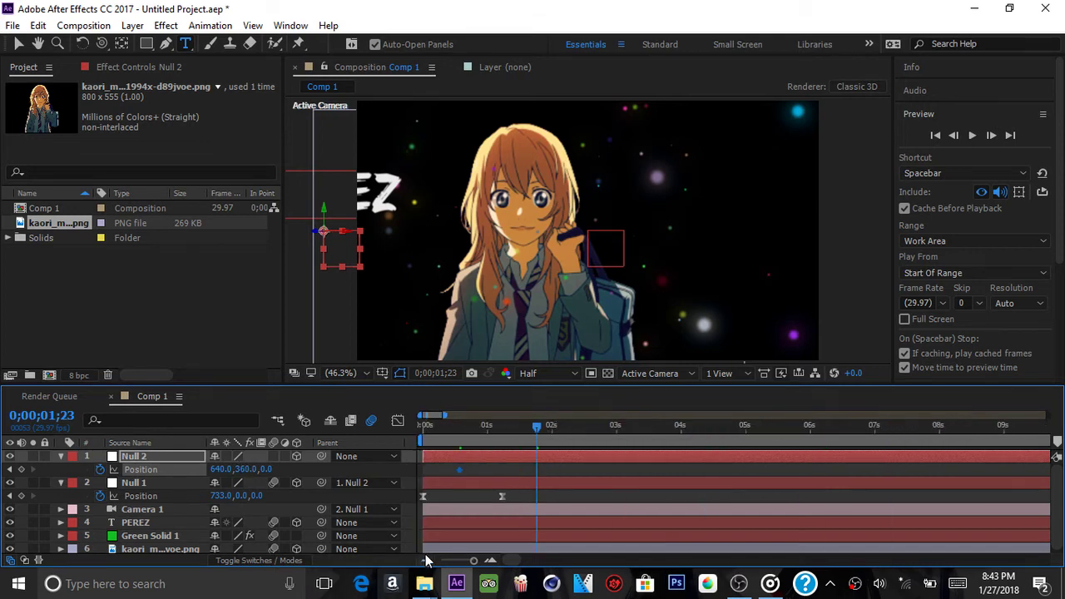
click(444, 431)
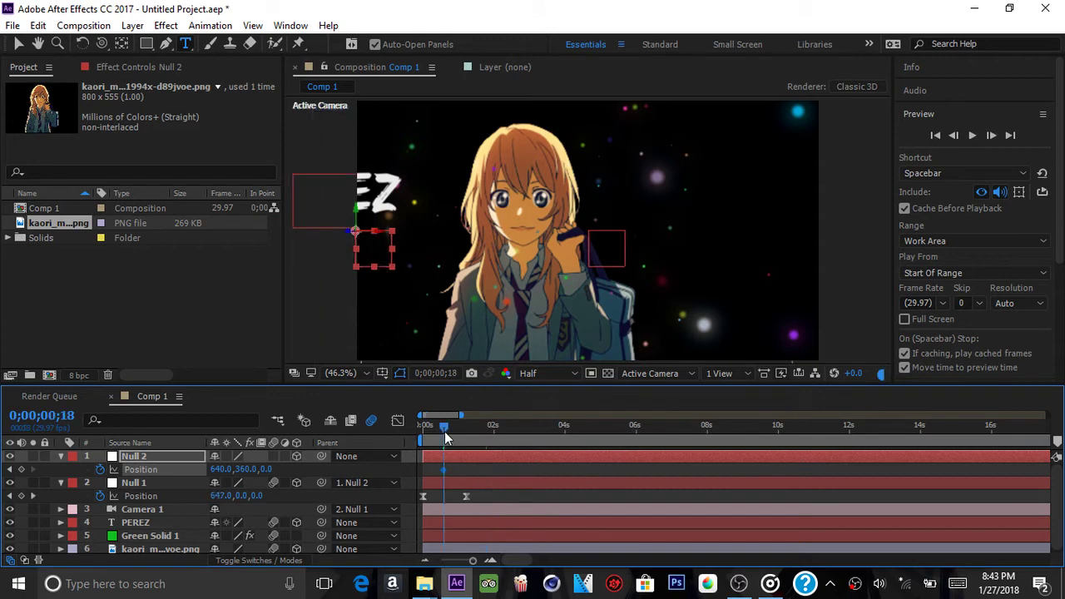
click(100, 469)
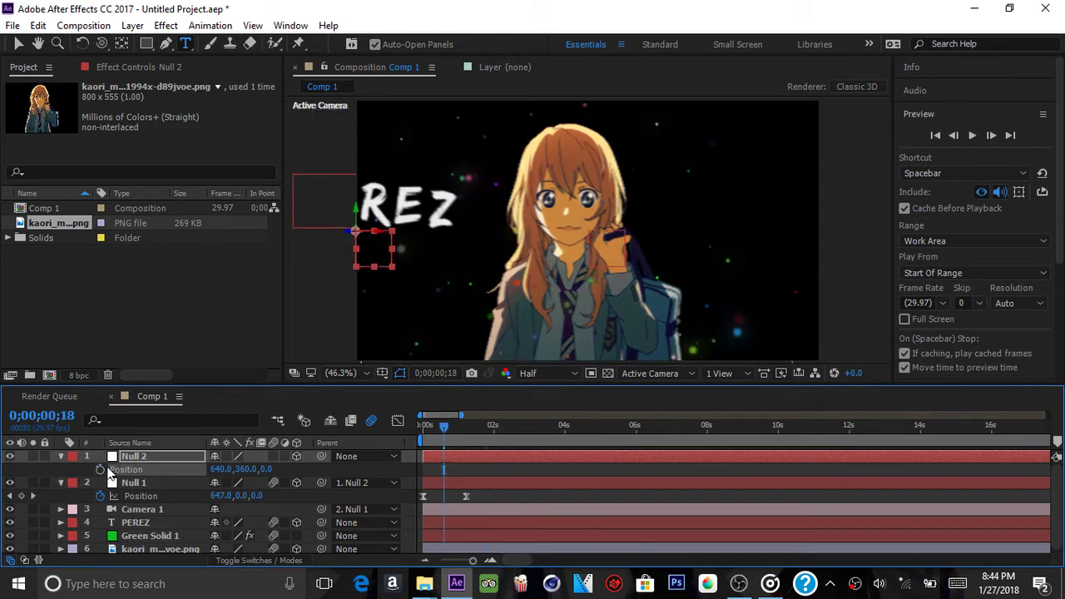
Keyframe Null 2's Z Rotation at 0° at 0;00;00;18 and set it to 180° at 0;00;01;20, scrubbing back to check the spin
key(r)
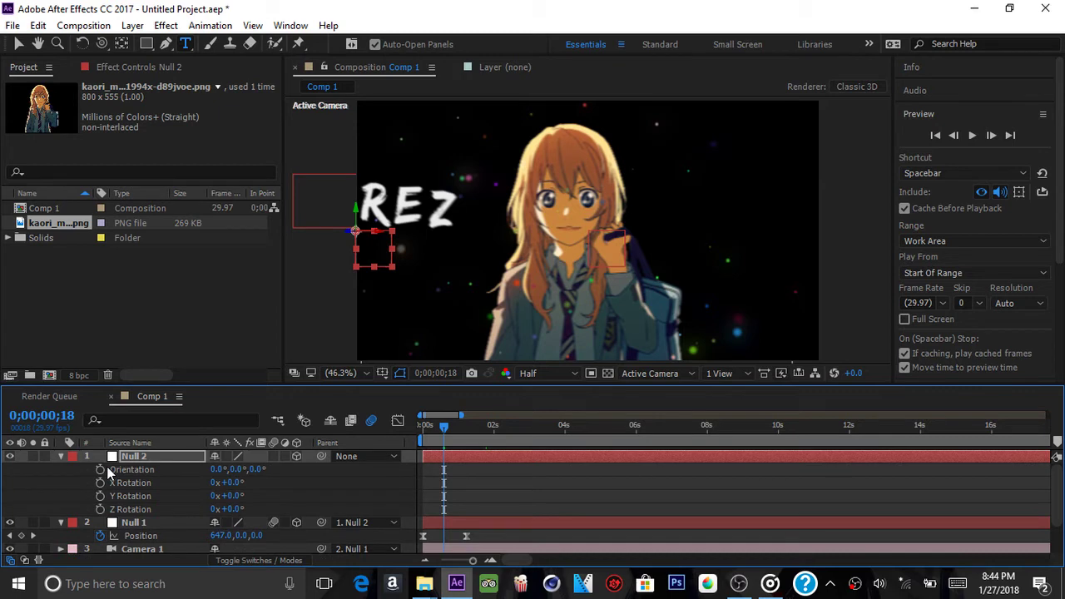
click(99, 508)
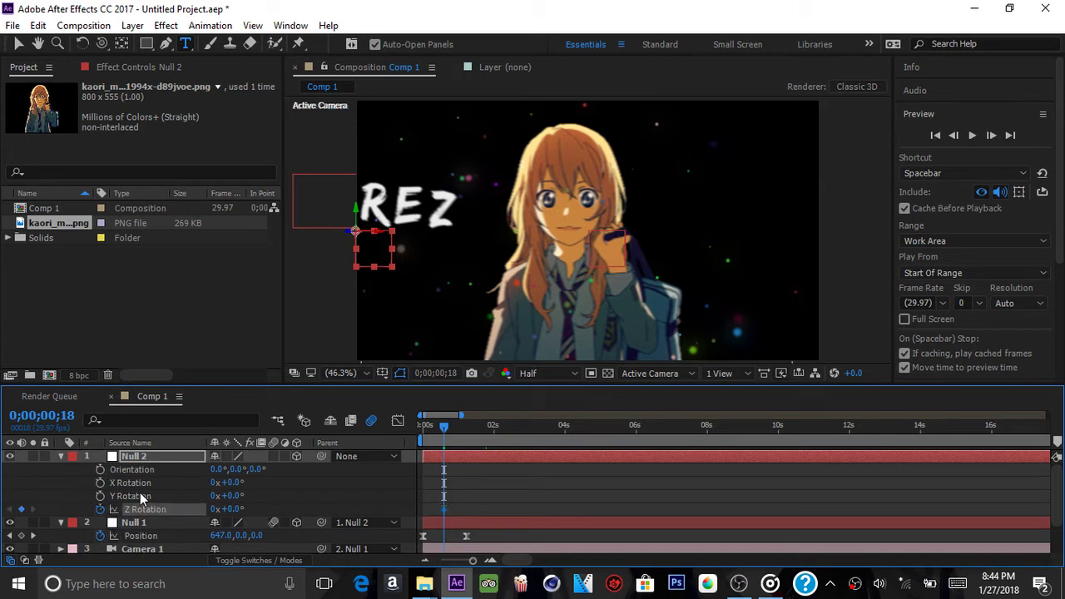
click(490, 560)
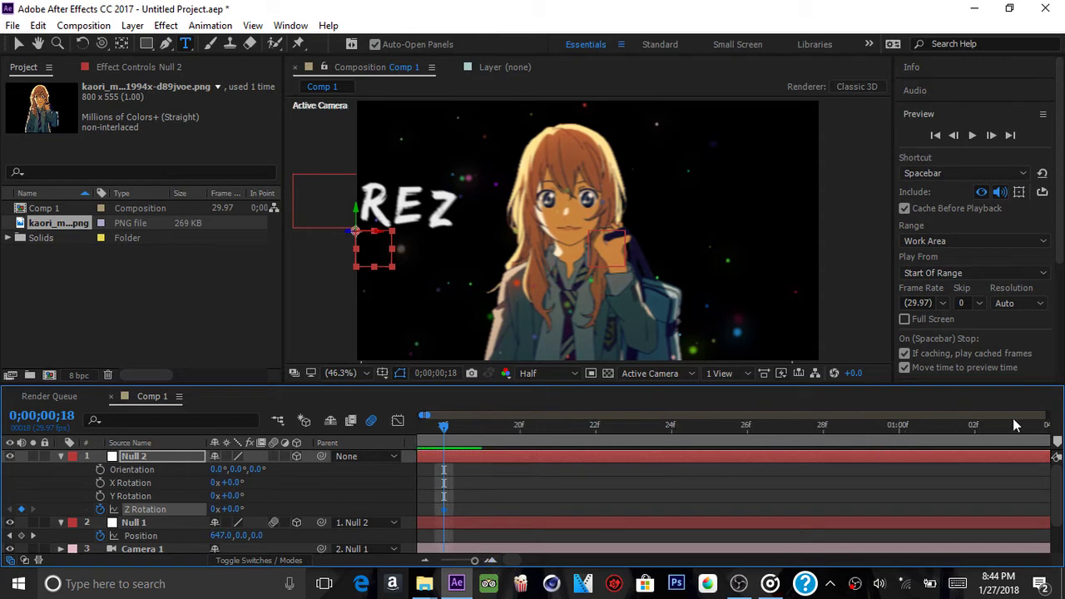
drag(1012, 425, 1058, 425)
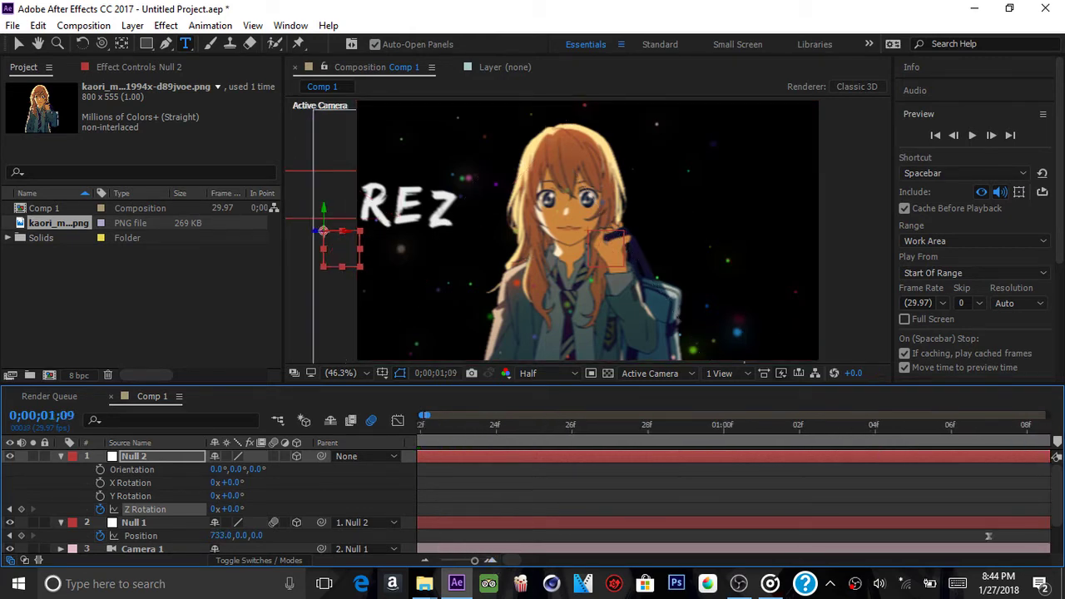
key(semicolon)
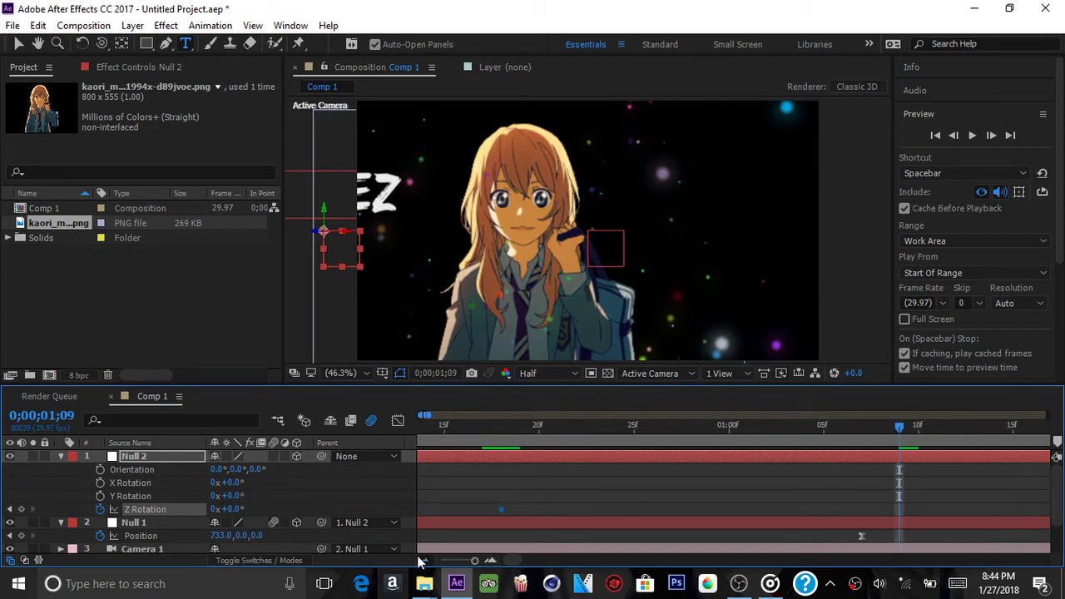
click(886, 436)
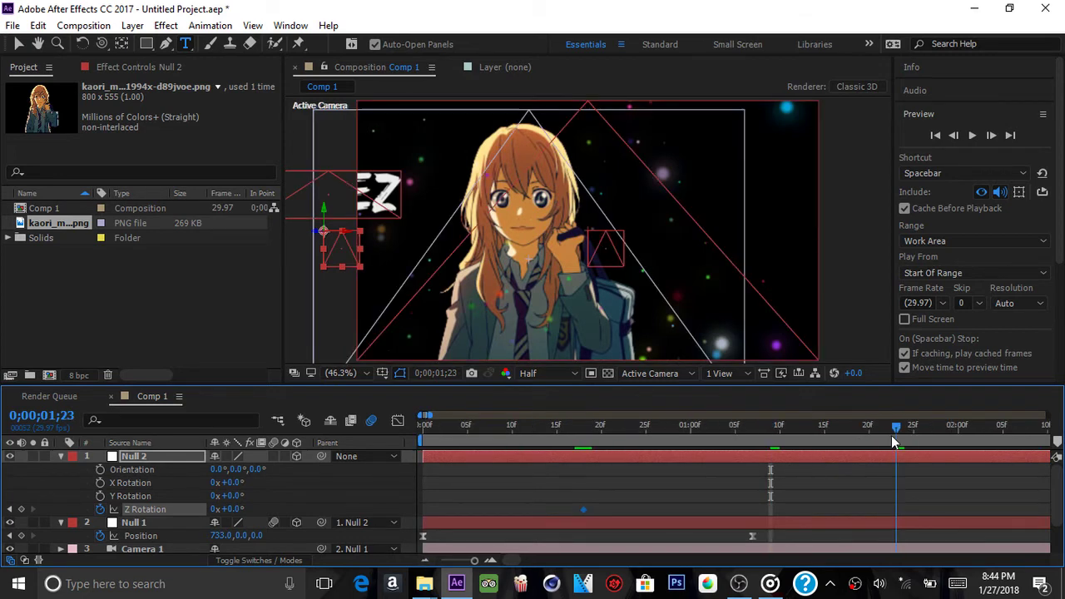
click(891, 435)
click(870, 434)
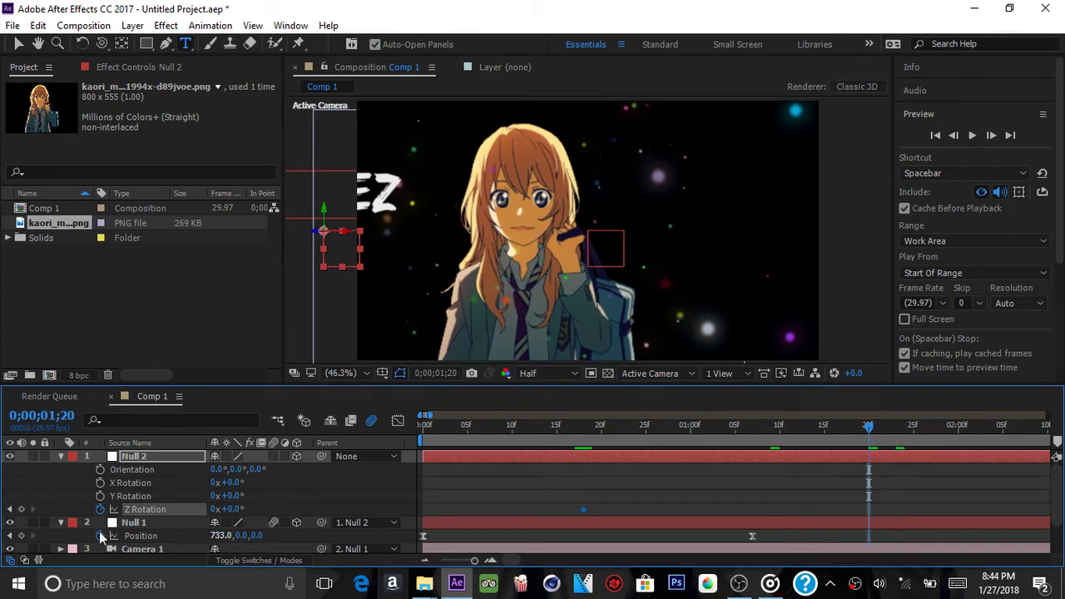
click(230, 509)
text(180)
key(Return)
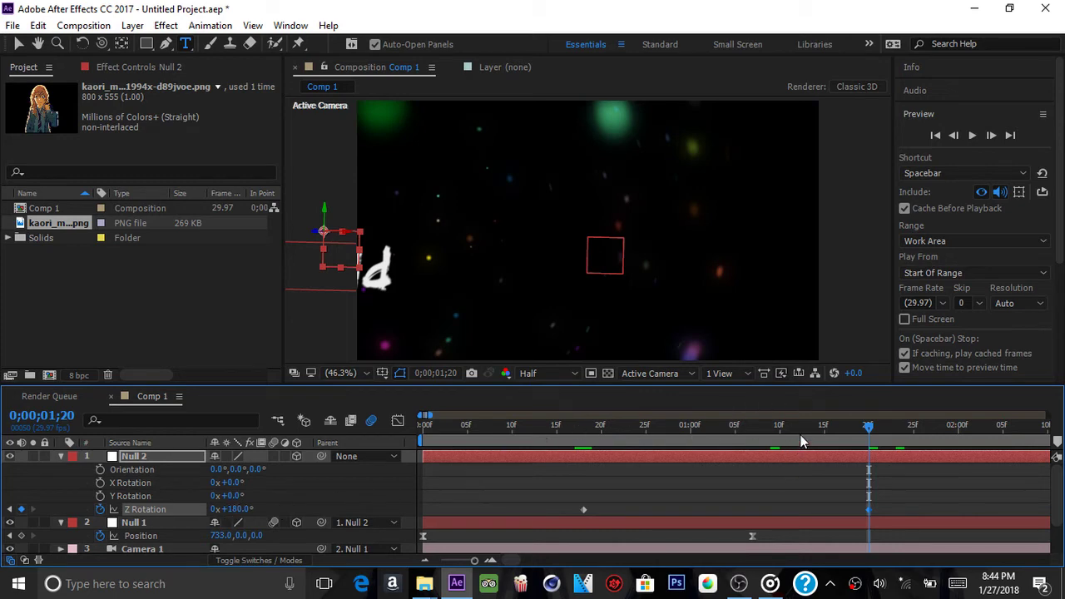
click(763, 431)
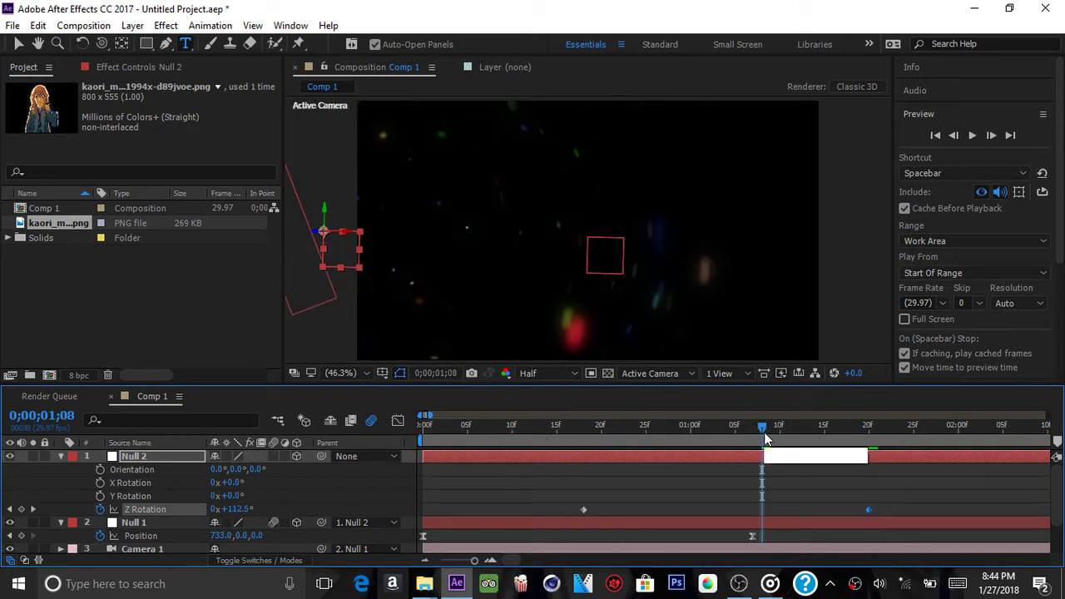
Step back through the spin to 0;00;00;17 and apply Easy Ease to both of Null 2's Z Rotation keyframes
drag(754, 434, 735, 432)
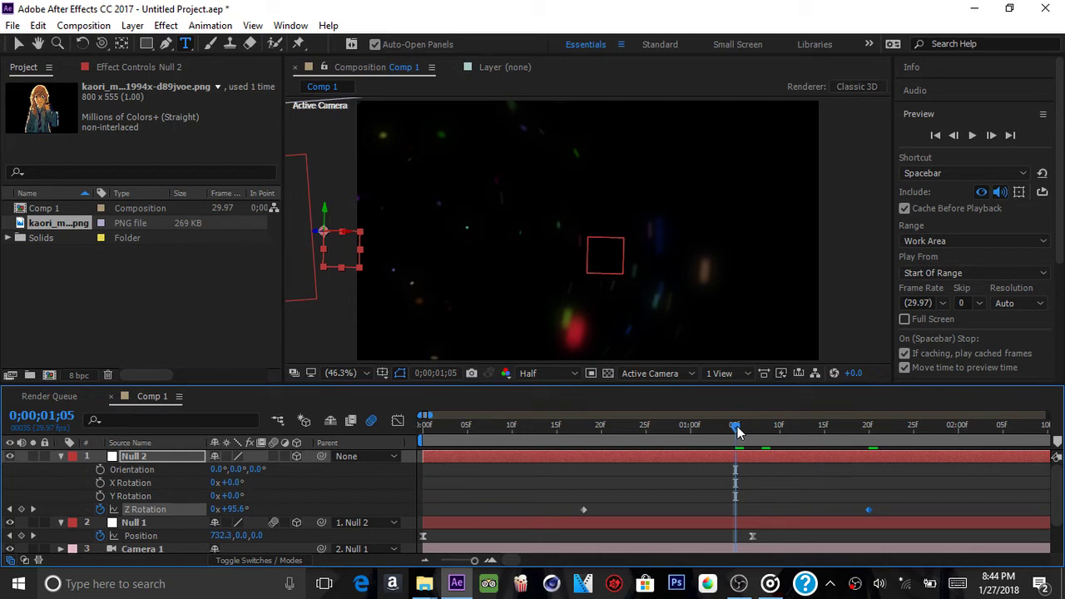
click(715, 426)
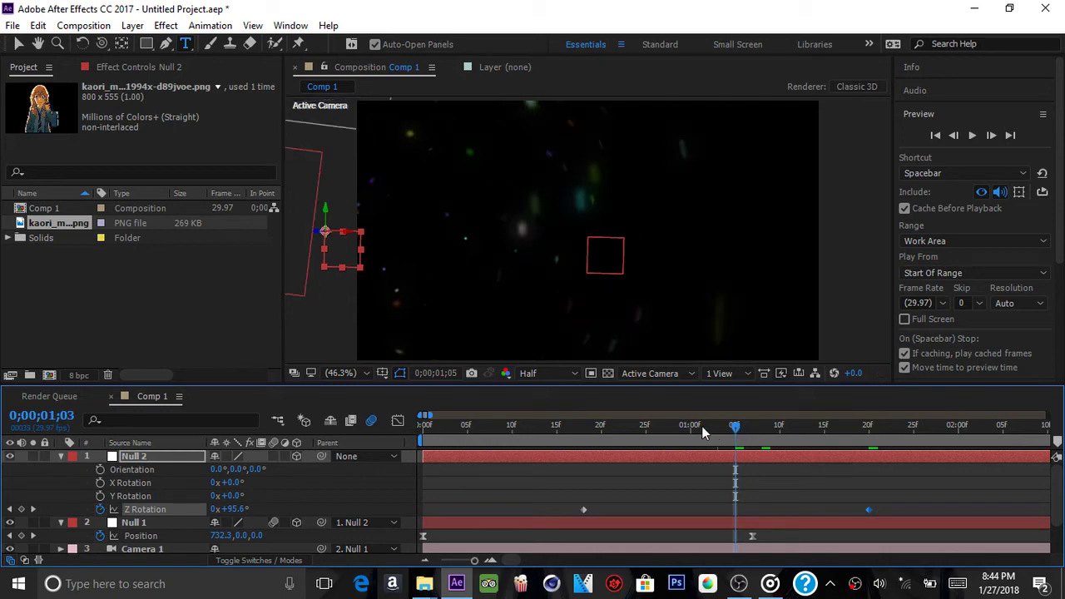
click(645, 431)
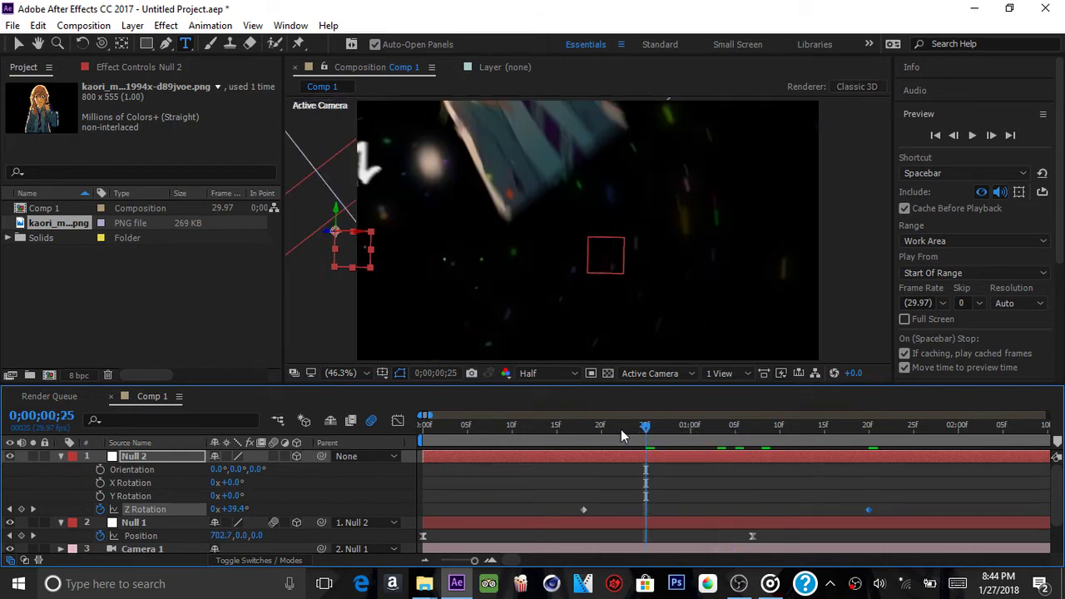
click(615, 428)
click(571, 439)
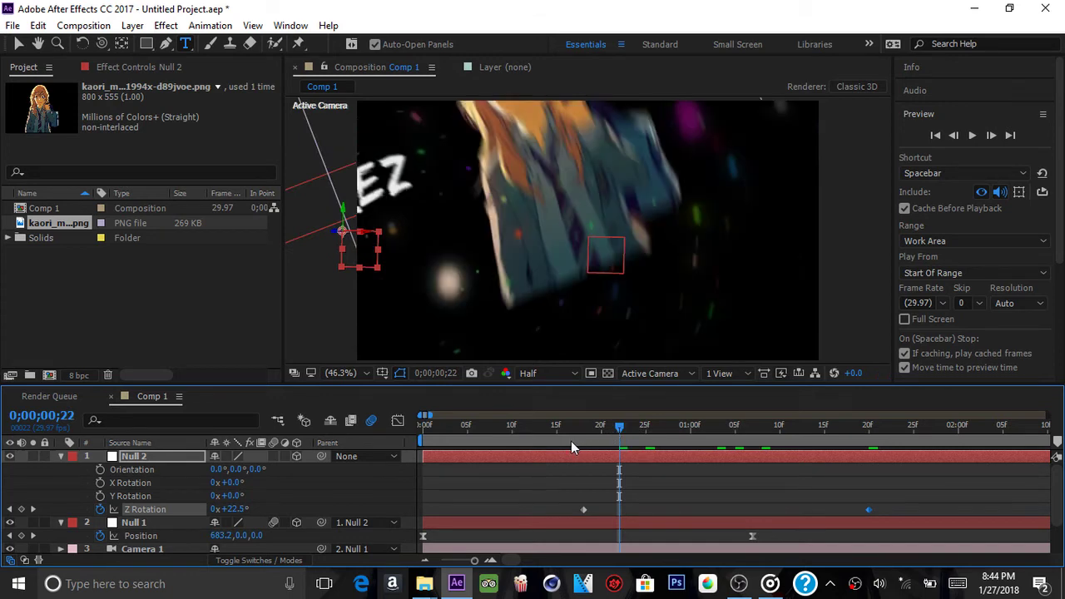
drag(541, 480, 897, 510)
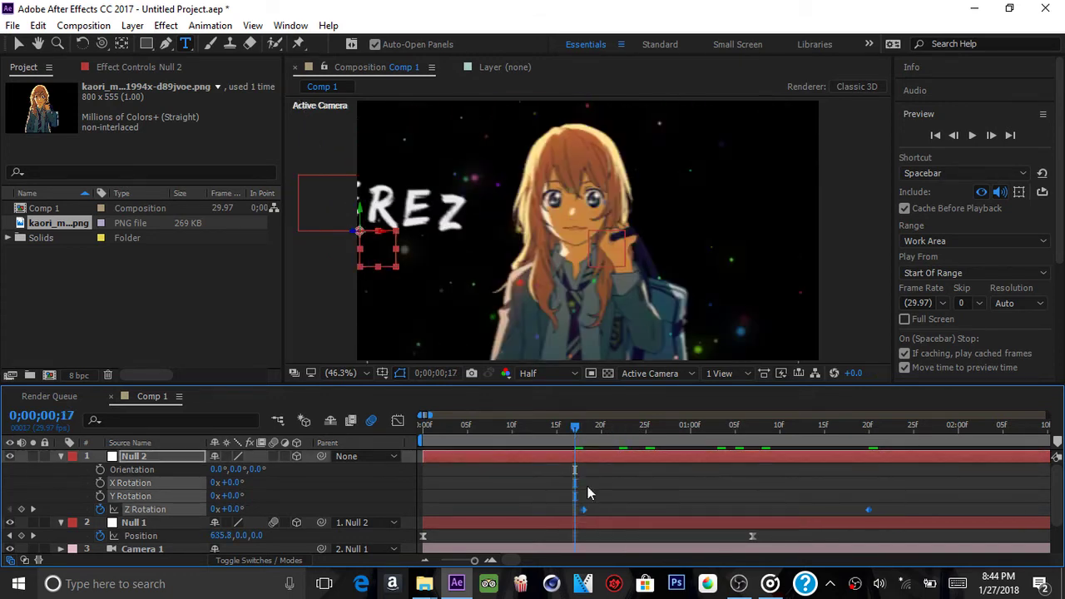
right_click(870, 513)
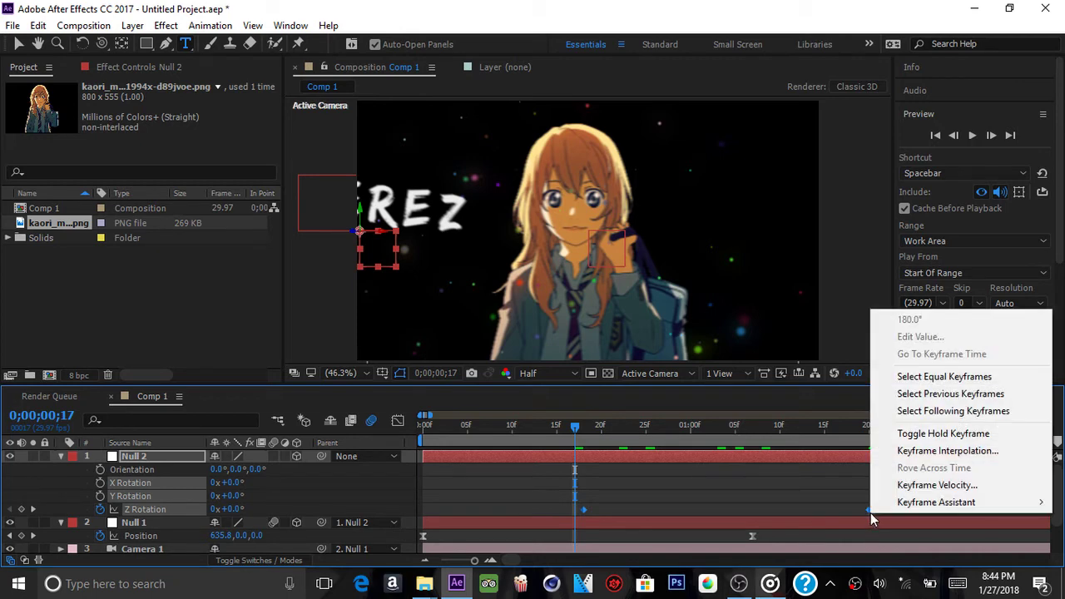
mouse_move(896, 507)
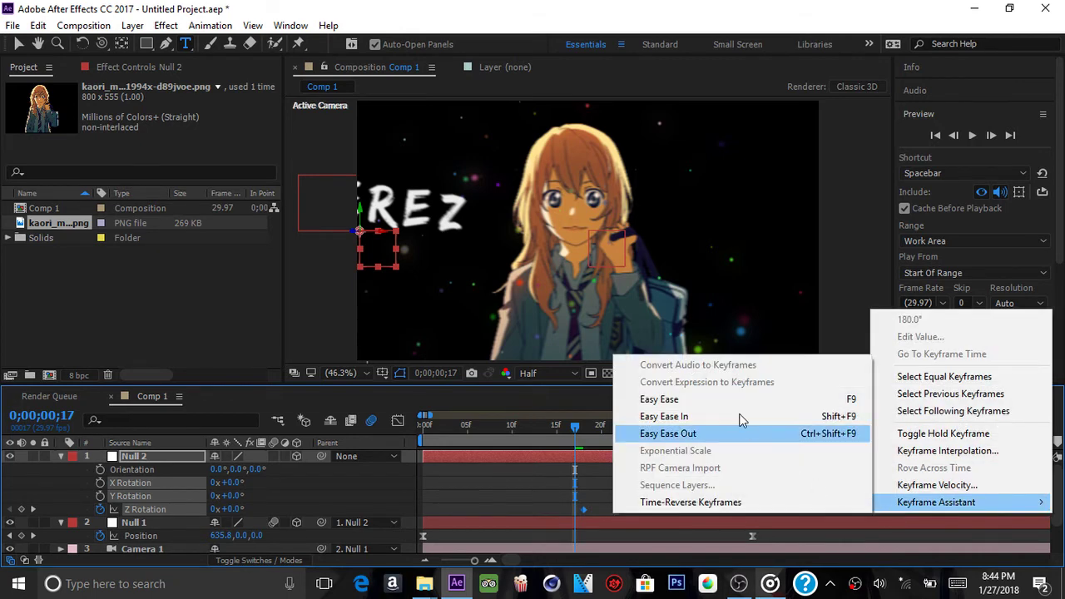
click(726, 401)
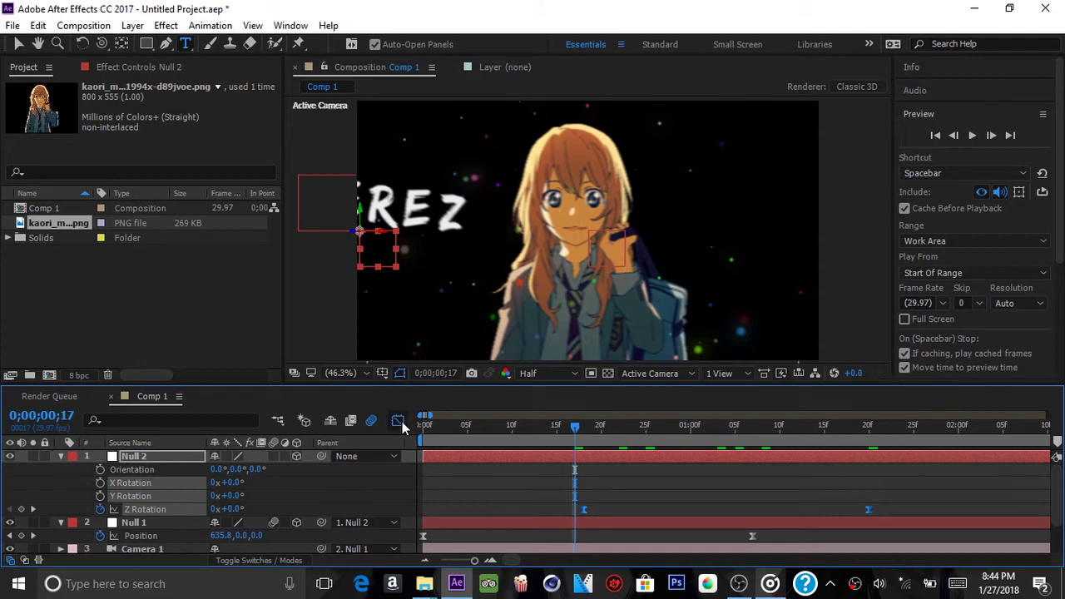
Reshape Null 2's Z Rotation speed graph to peak near the end, with 20.88% influence on the last keyframe, and preview the spin
key(shift+F3)
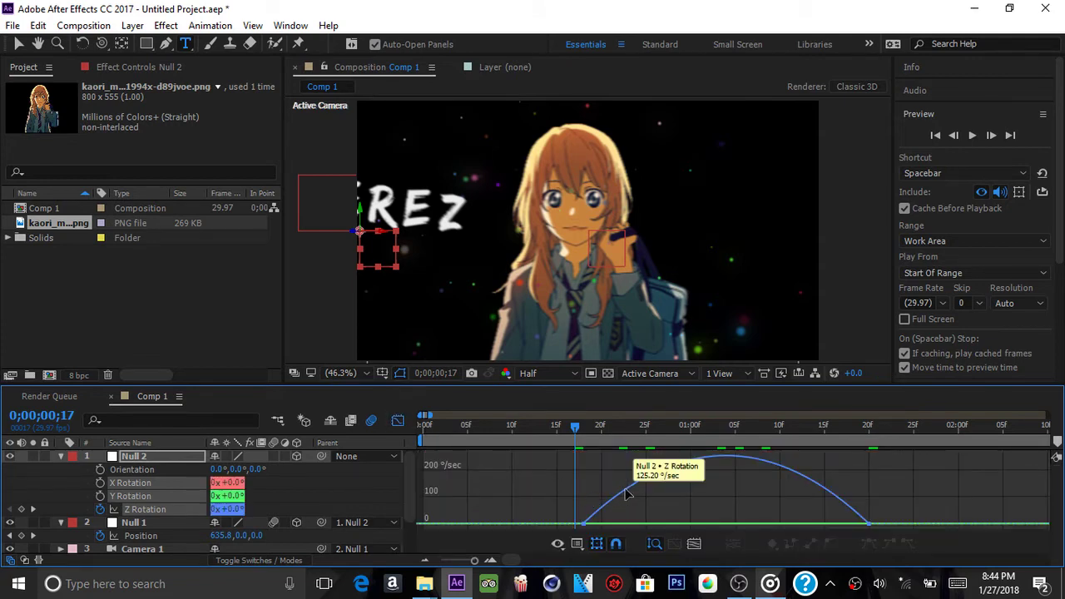
click(627, 494)
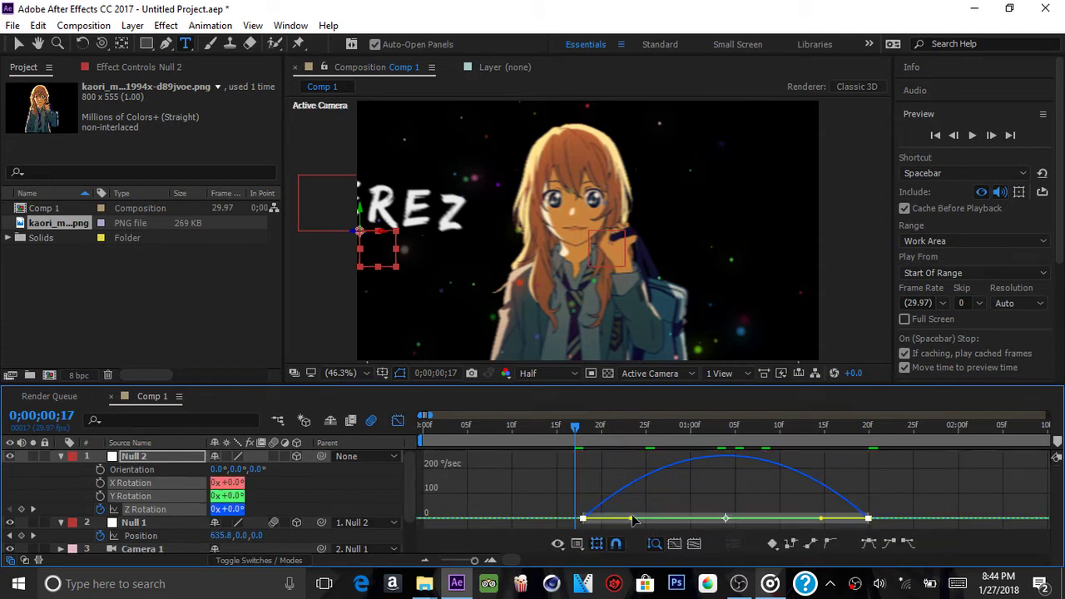
drag(630, 518, 881, 519)
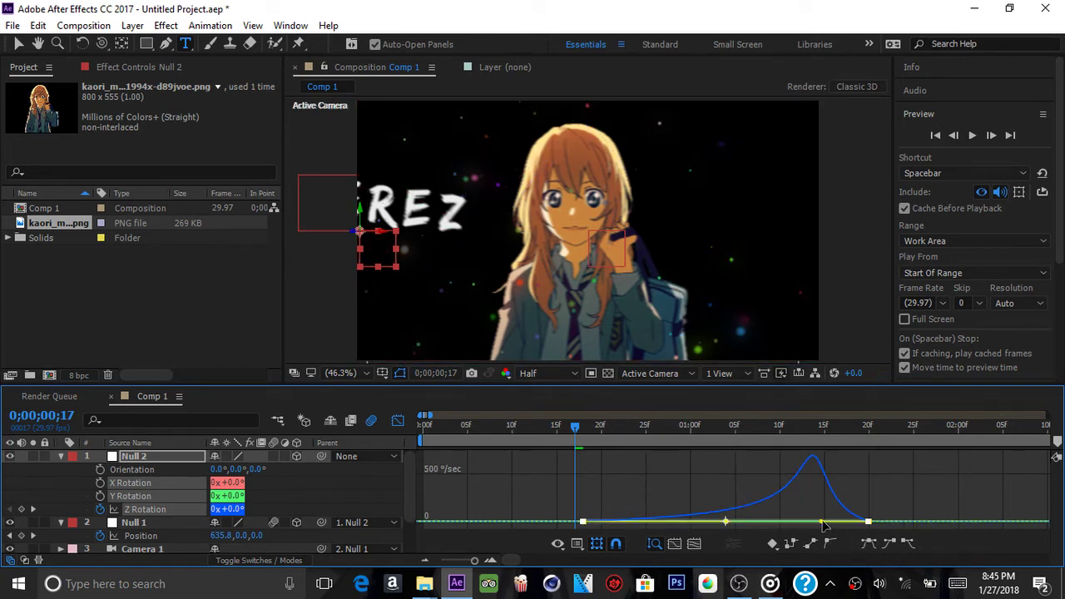
drag(834, 522, 838, 526)
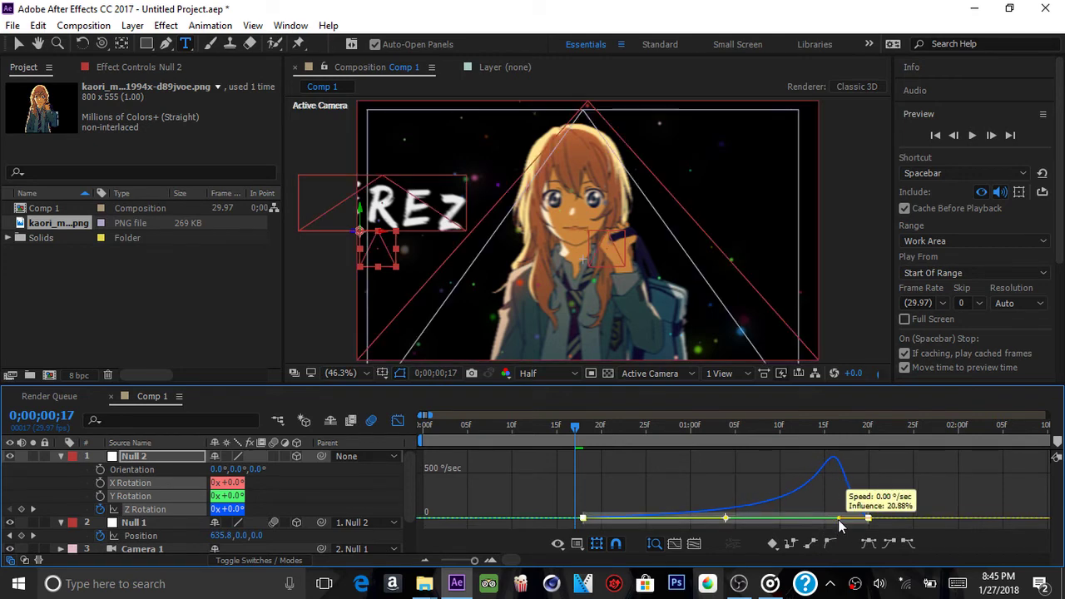
click(398, 420)
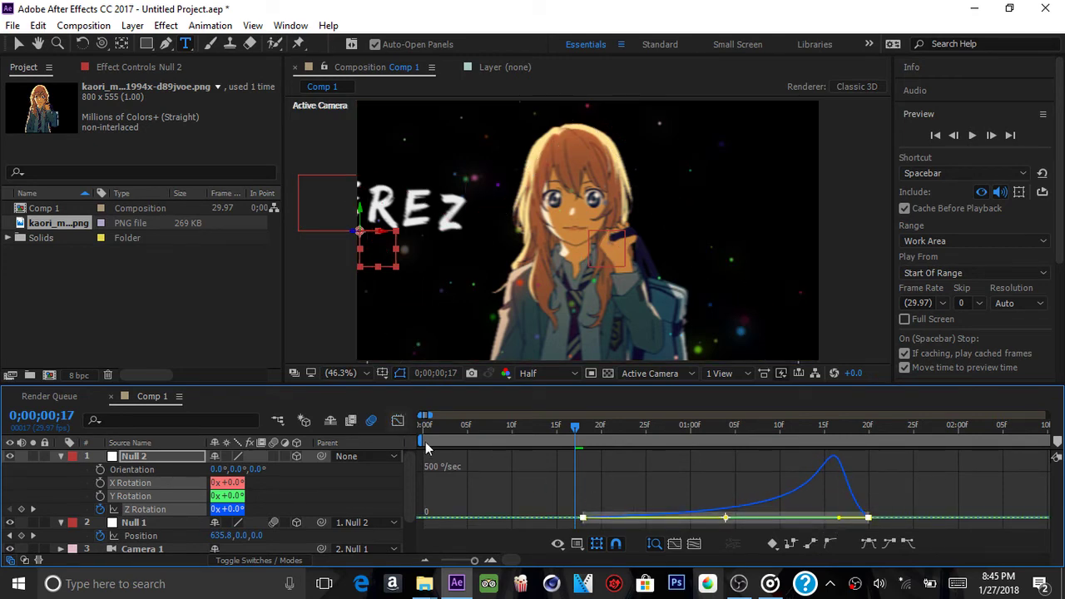
click(971, 137)
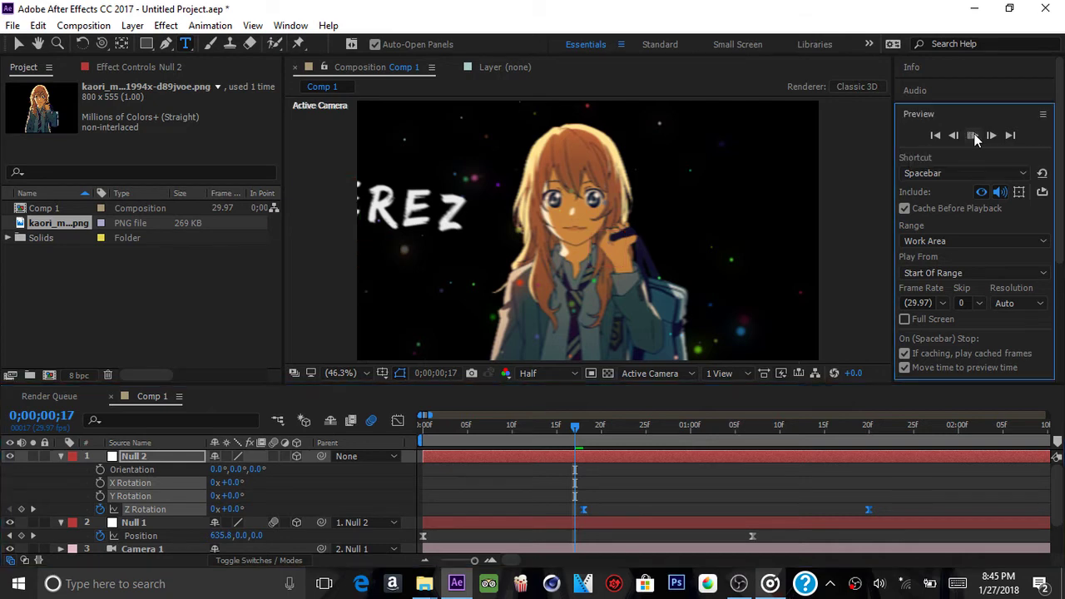
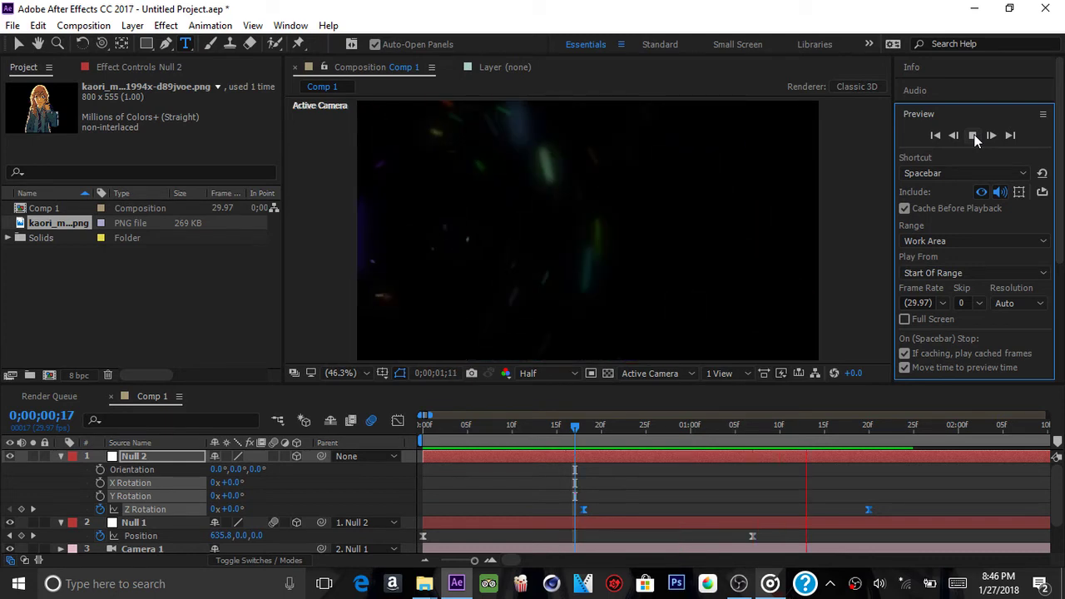
click(973, 136)
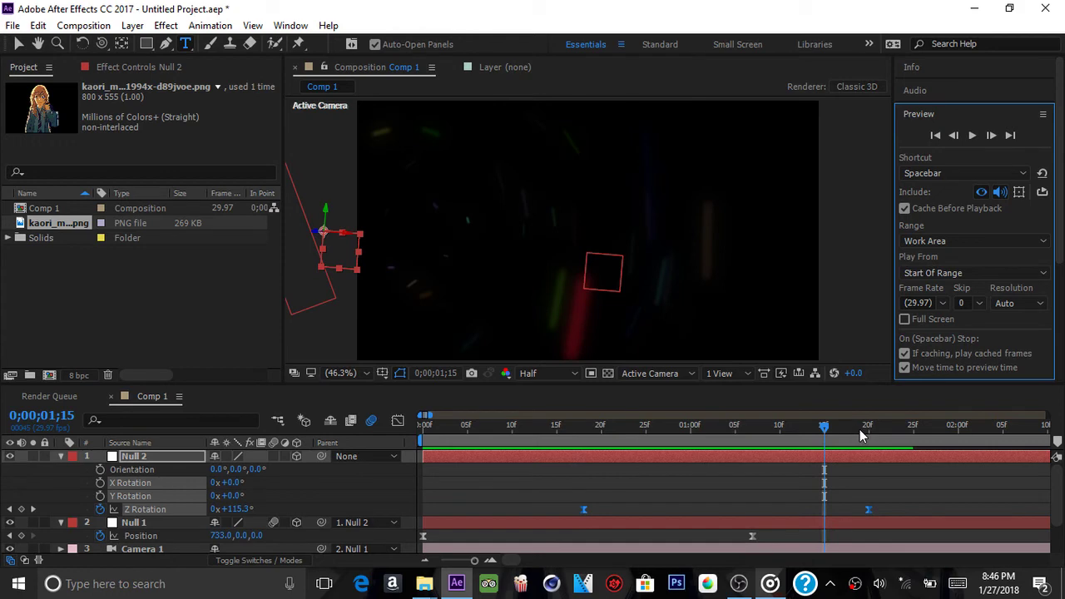
At 0;00;00;18, add a Position keyframe to Null 2 at 640, 360, 0 and show all its keyframed properties
click(867, 429)
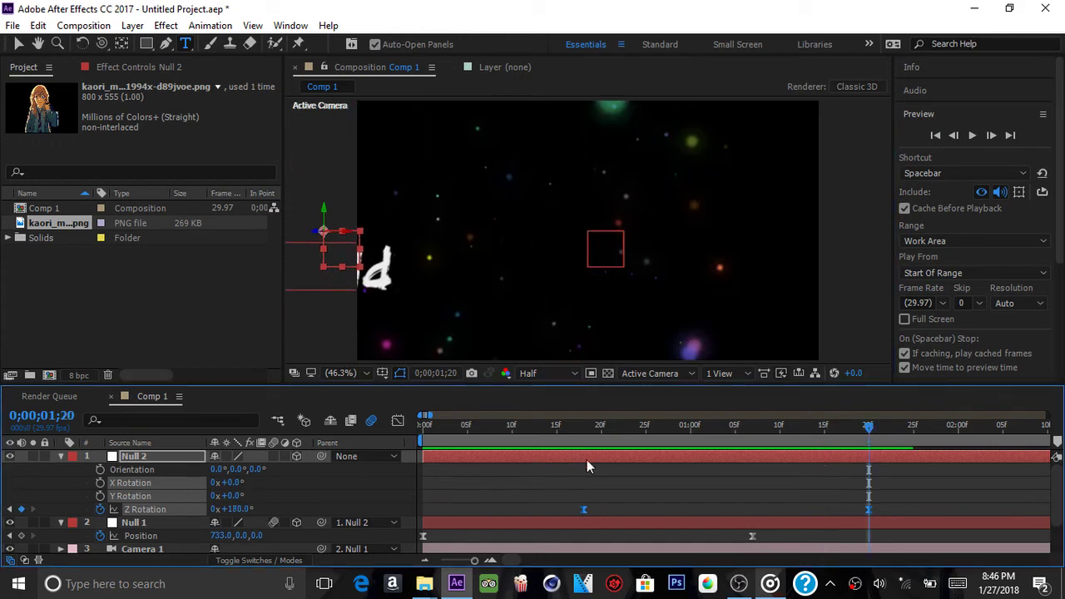
click(599, 429)
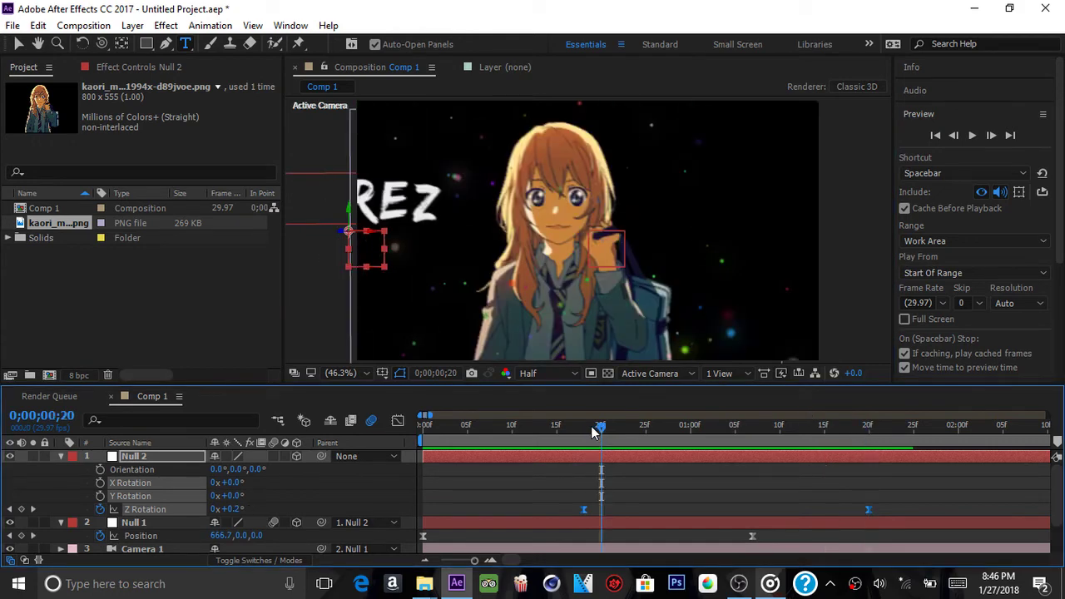
click(592, 429)
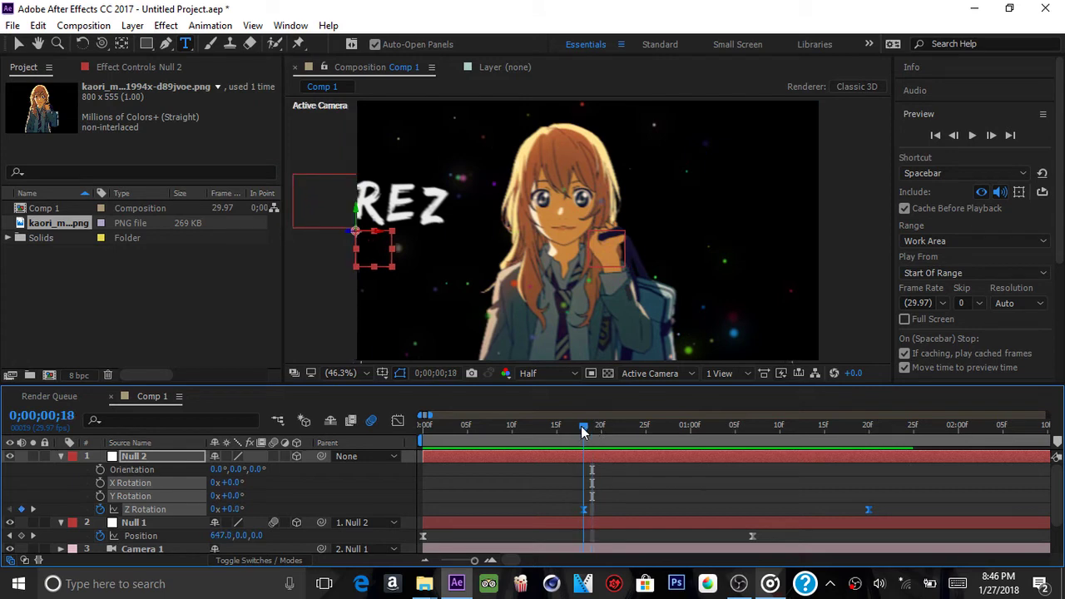
click(583, 429)
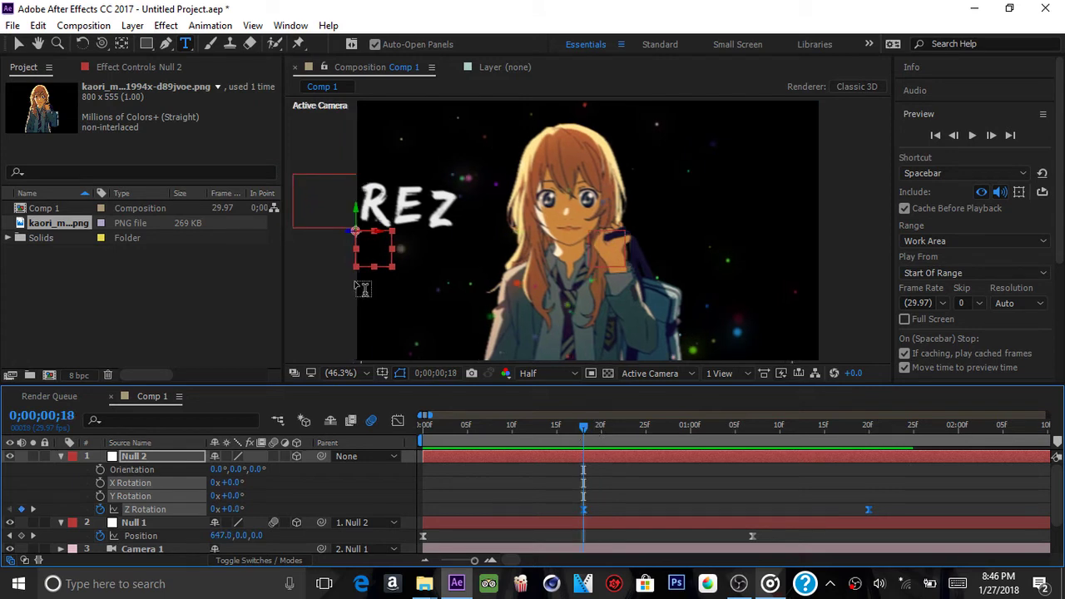
key(p)
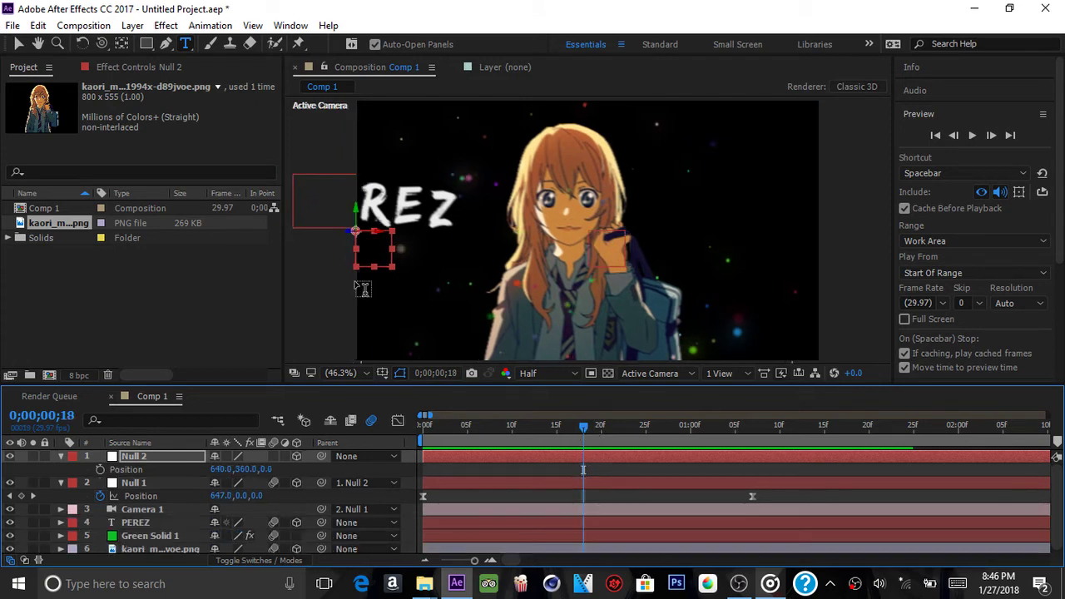
click(100, 469)
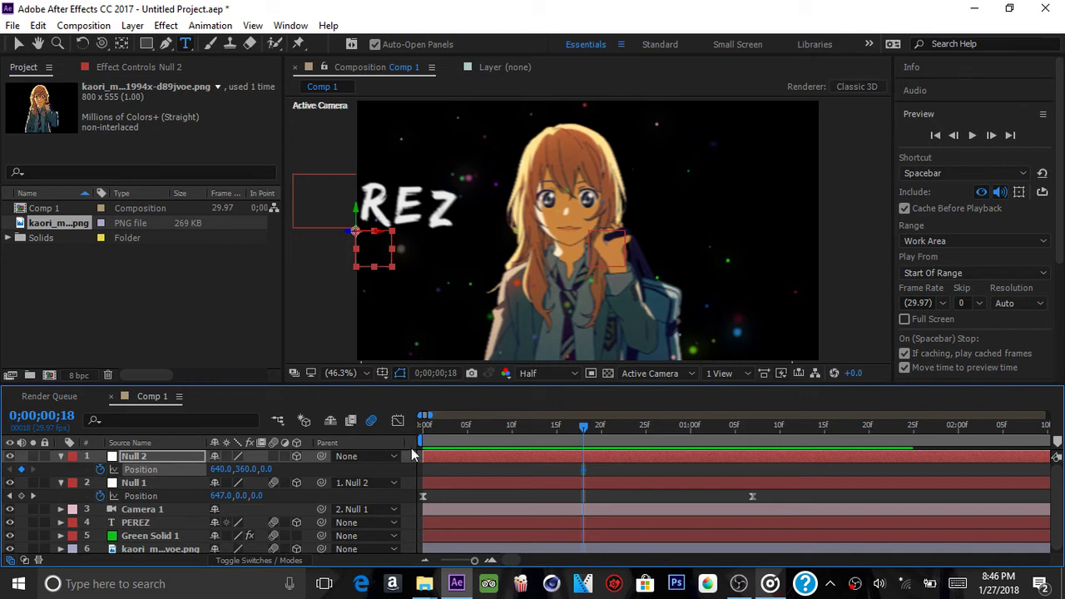
key(p)
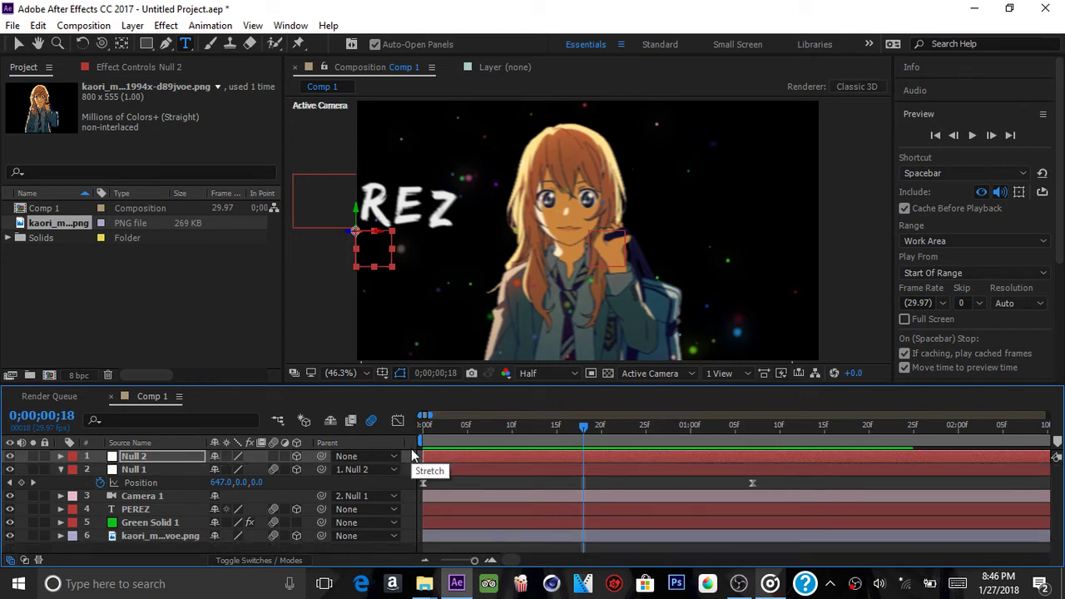
key(u)
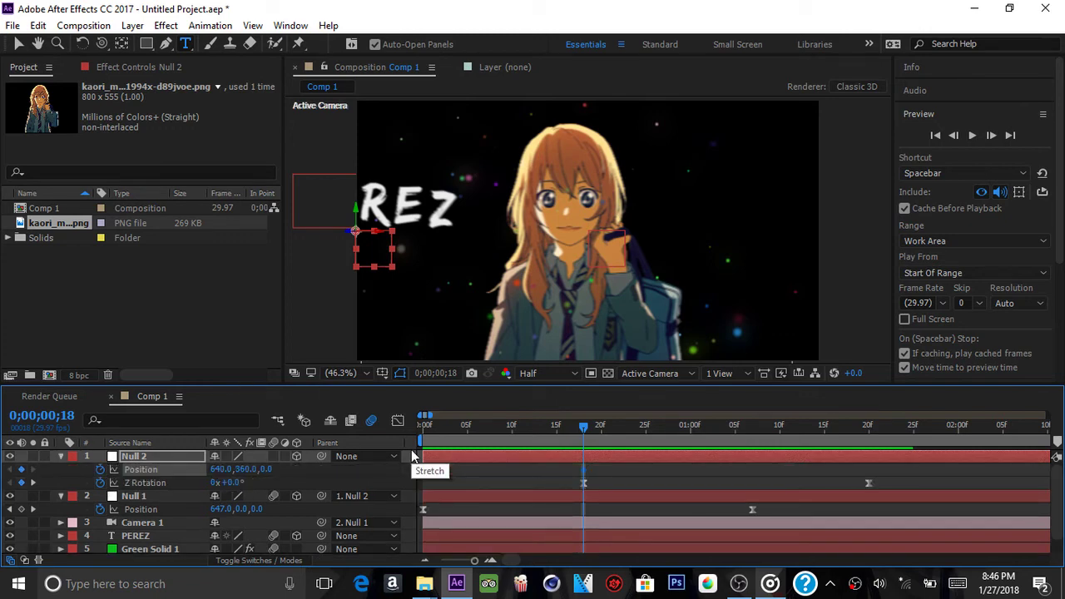
At 0;00;01;20, keyframe Null 2's Position with its Y value at -314
click(868, 425)
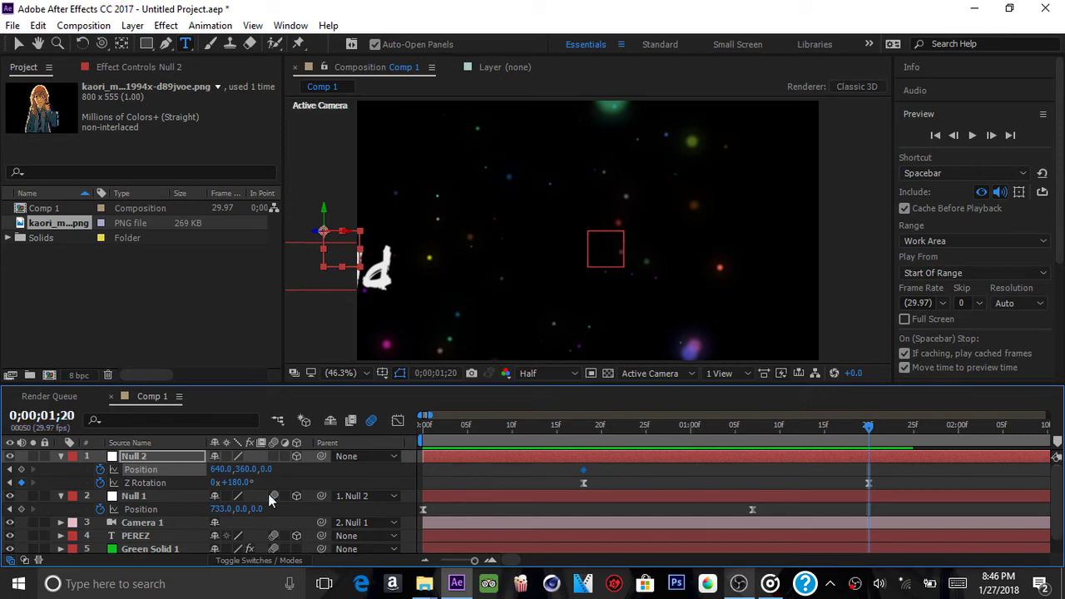
mouse_move(246, 469)
mouse_down()
mouse_move(229, 470)
mouse_move(243, 466)
mouse_up()
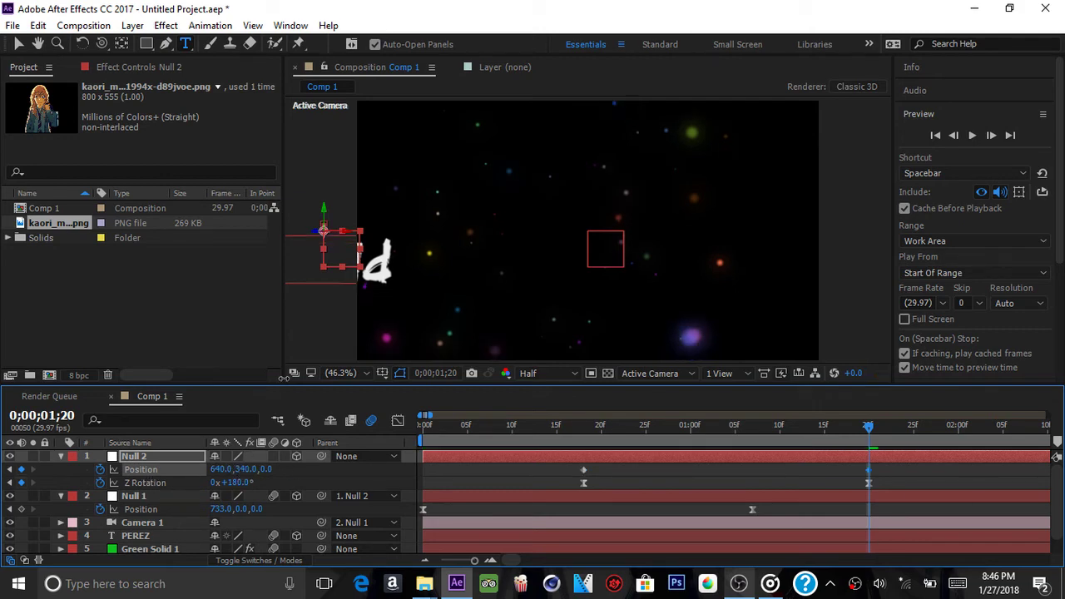
key(ctrl+z)
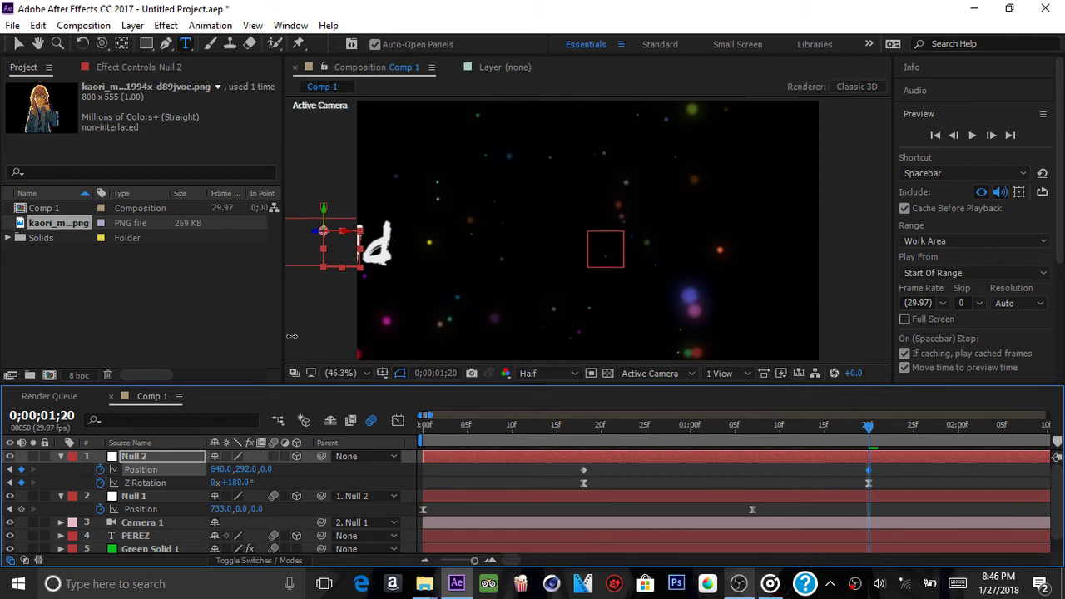
key(ctrl+z)
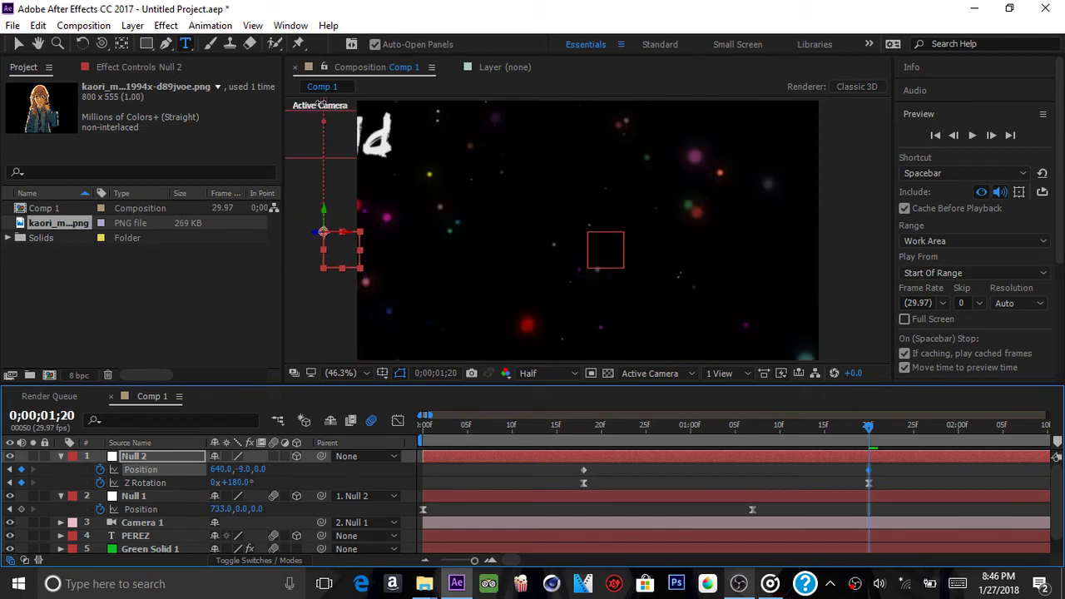
drag(248, 470, 263, 271)
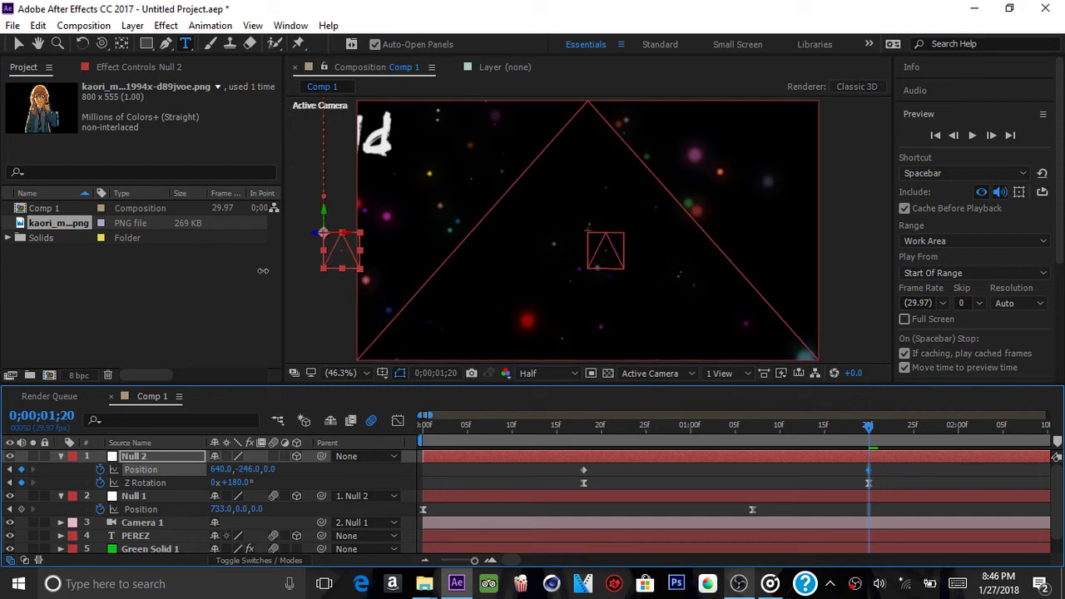
drag(280, 200, 279, 206)
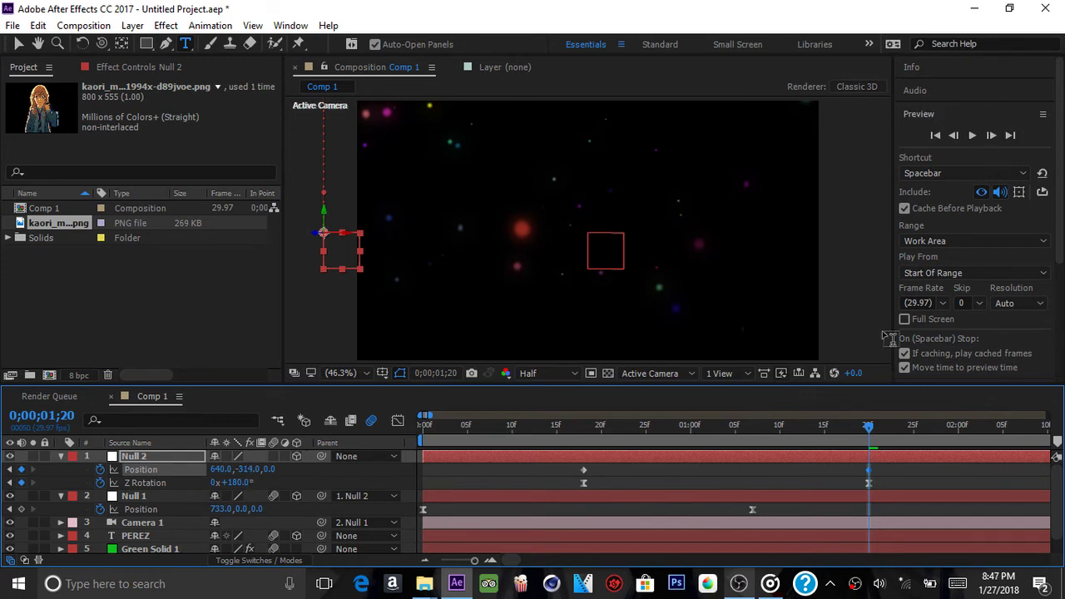
Apply Easy Ease to both of Null 2's Position keyframes
drag(897, 453, 574, 474)
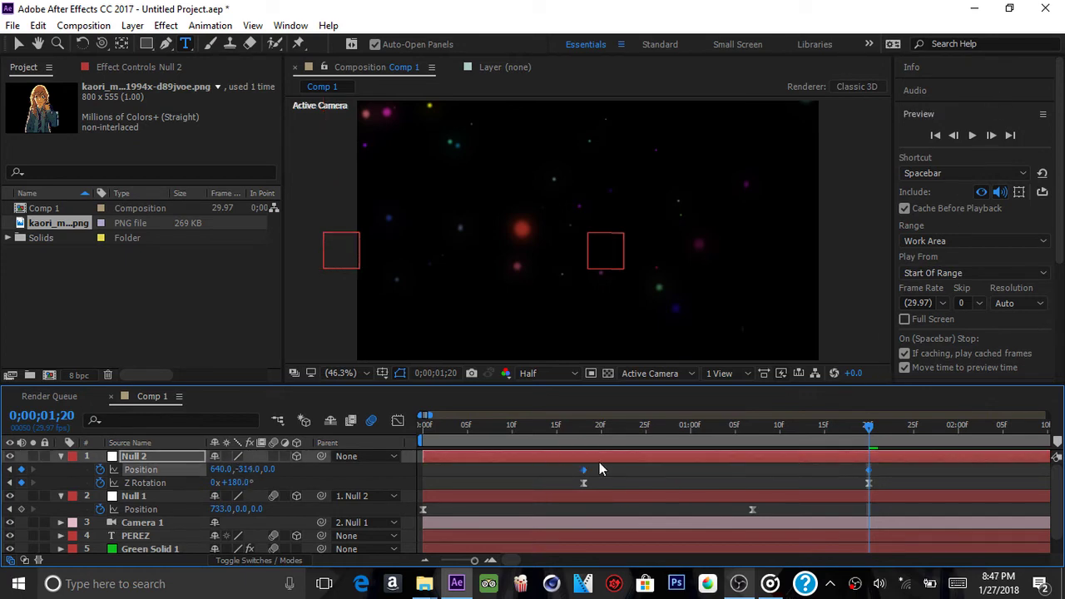
right_click(583, 470)
mouse_move(650, 459)
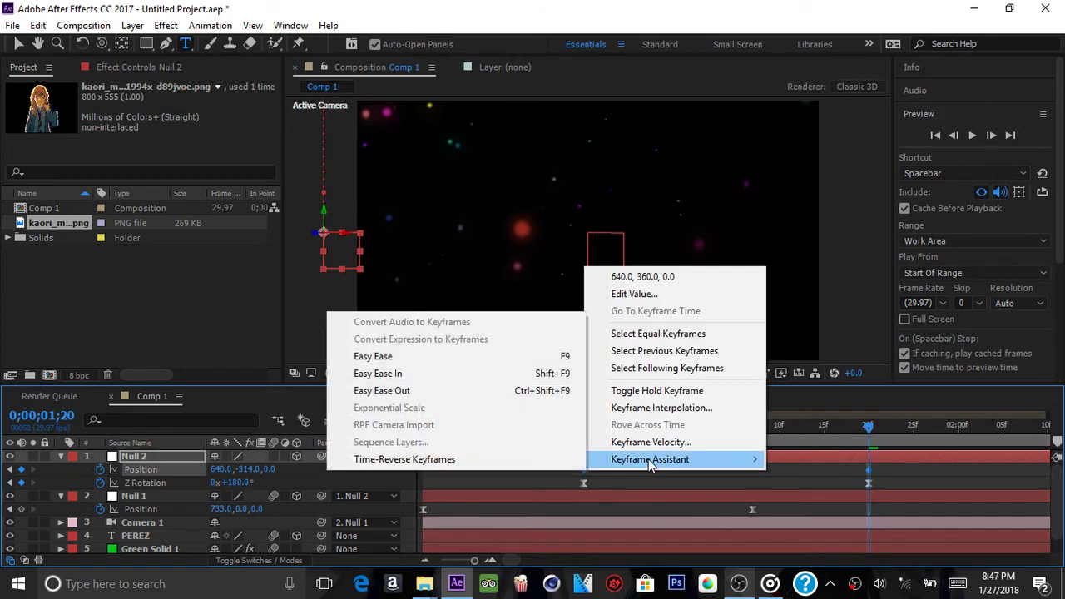
click(478, 356)
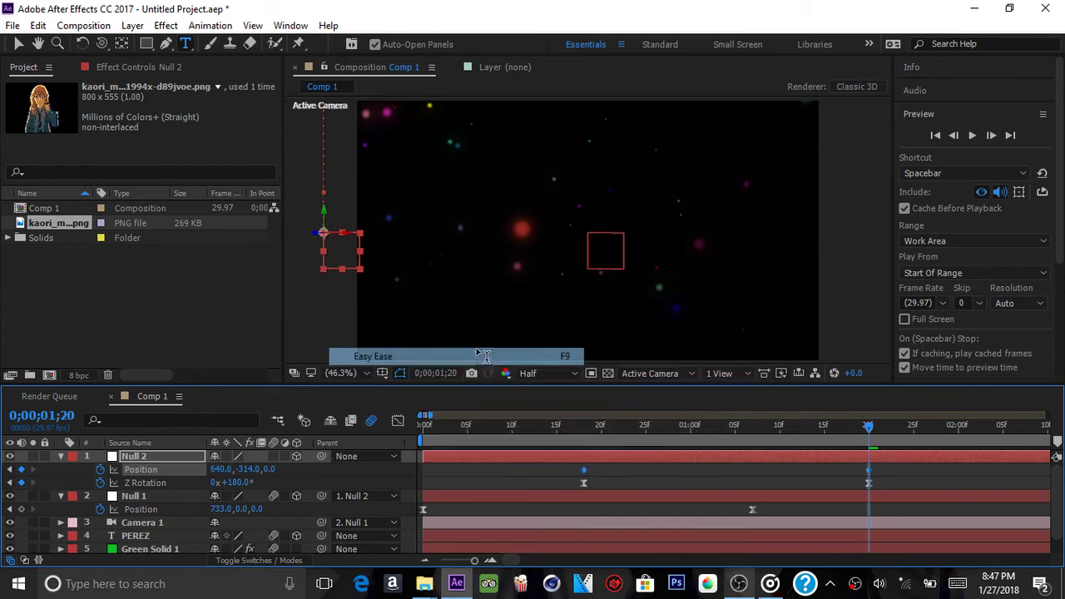
Reshape Null 2's Position speed graph to peak near the end, with 25.80% influence on the last keyframe, and preview the move
click(397, 420)
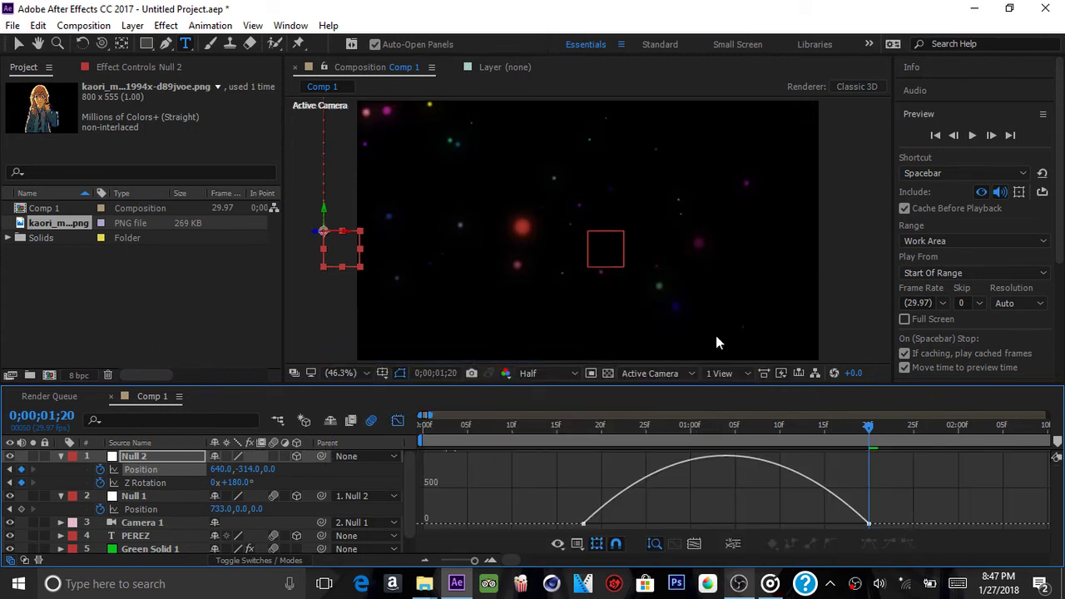
click(727, 460)
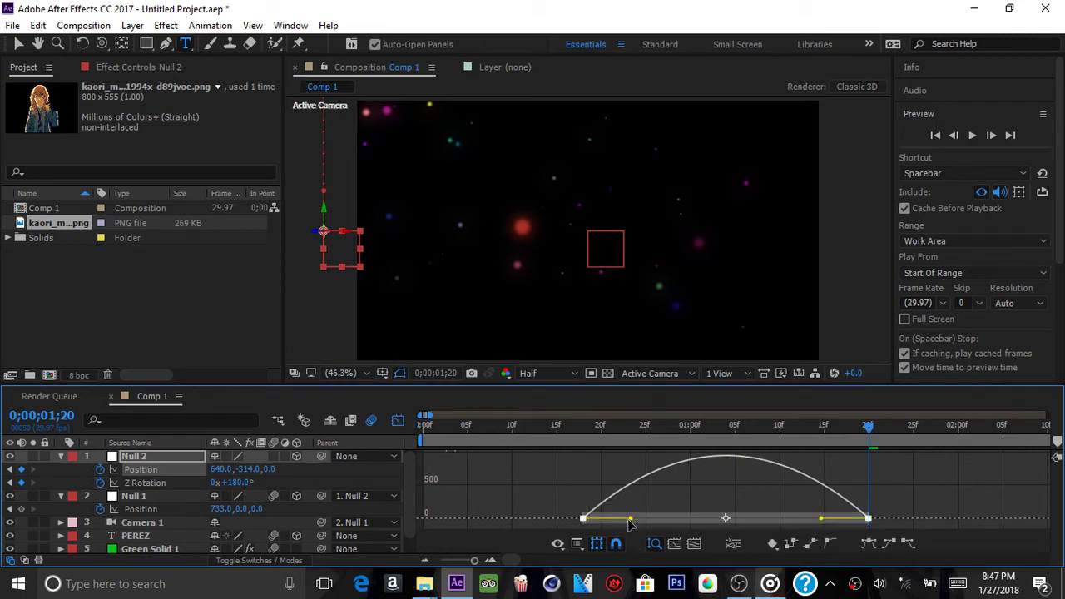
drag(819, 529, 832, 518)
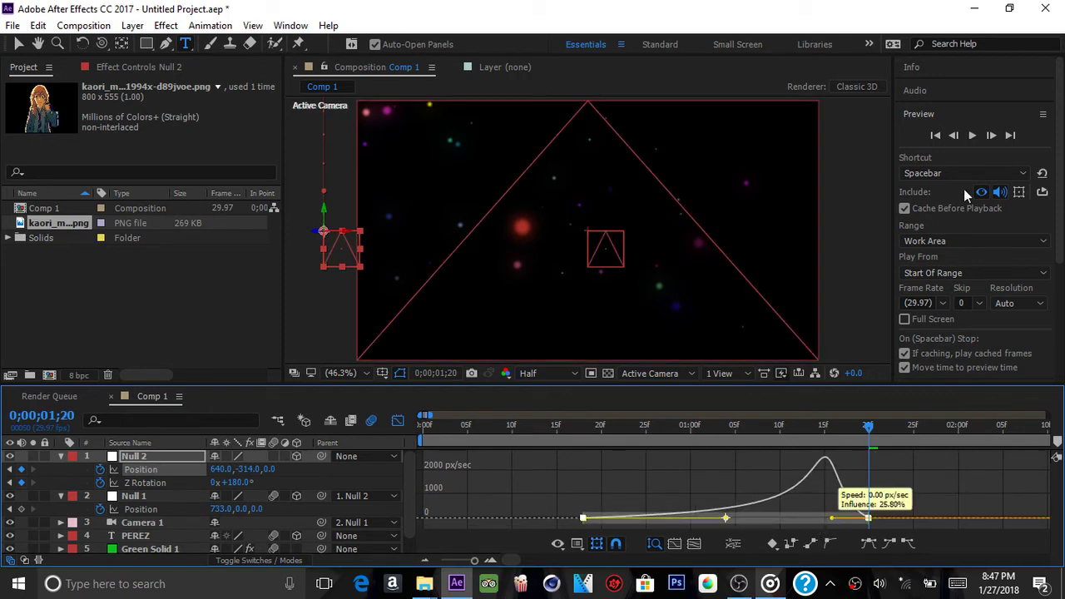
click(971, 136)
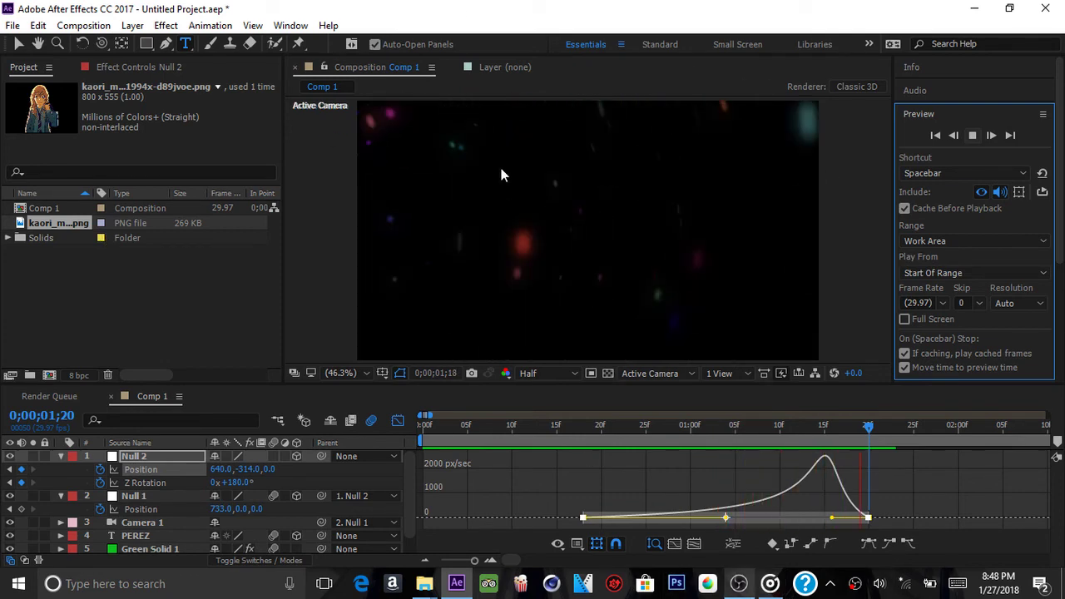
click(973, 137)
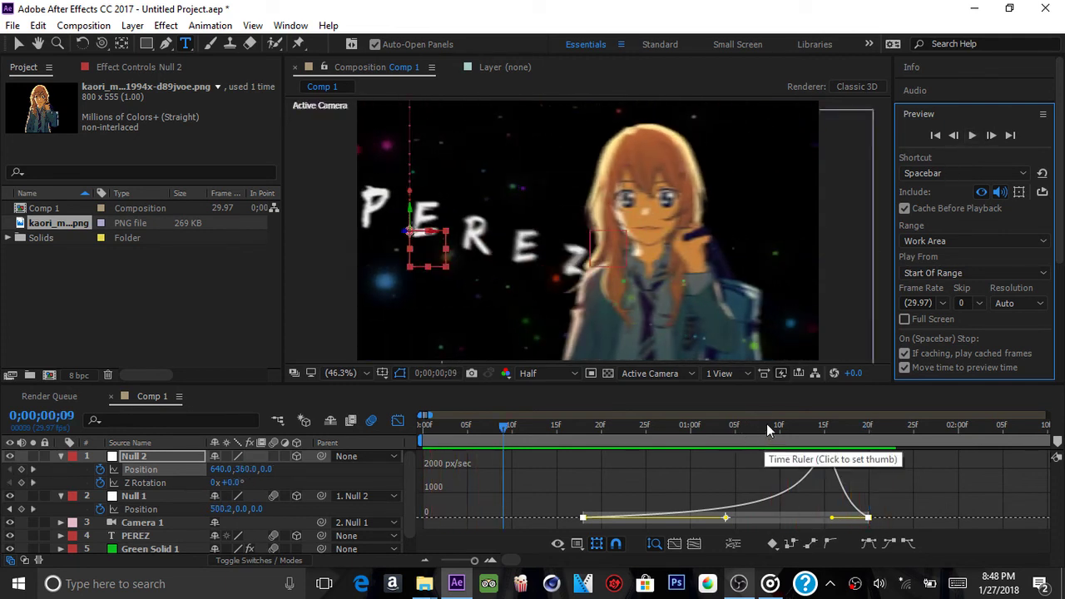
click(771, 428)
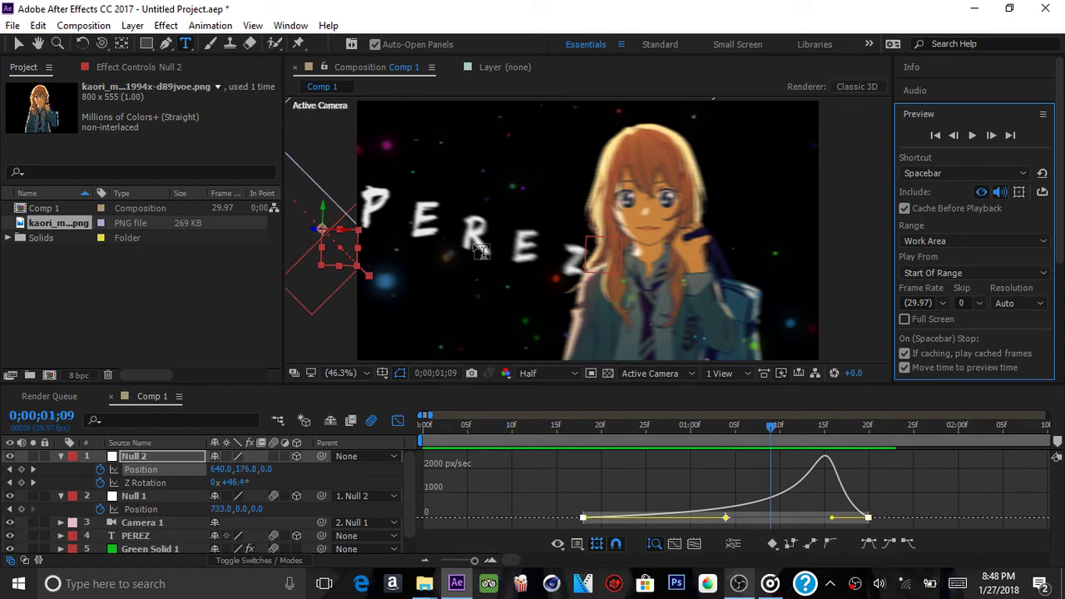
click(861, 427)
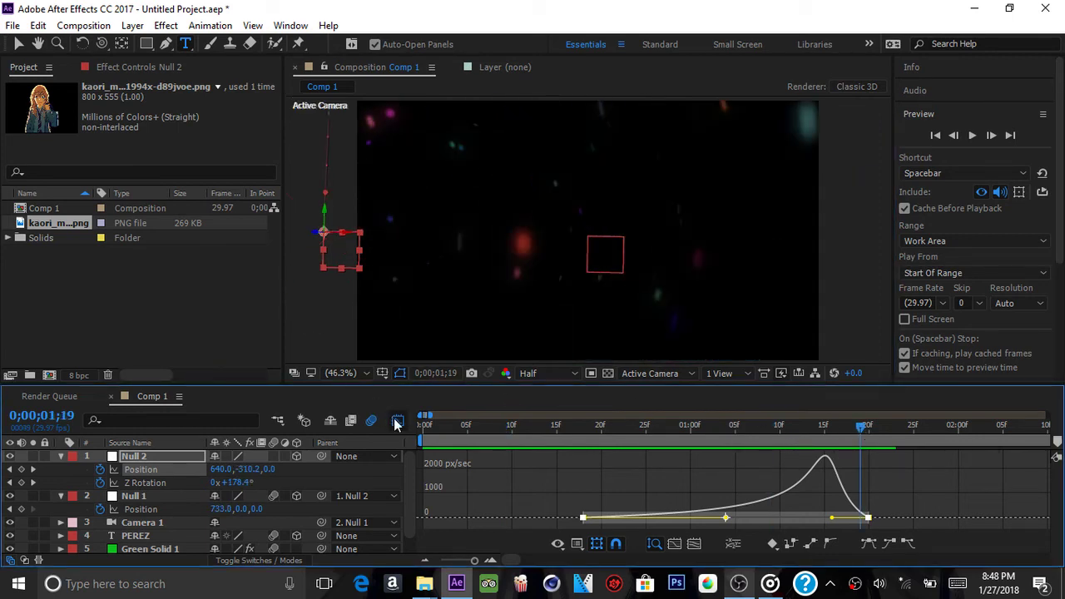
click(397, 420)
With the time at 0;00;00;02, add a green 1280 x 720 px solid above the other layers of Comp 1
click(466, 429)
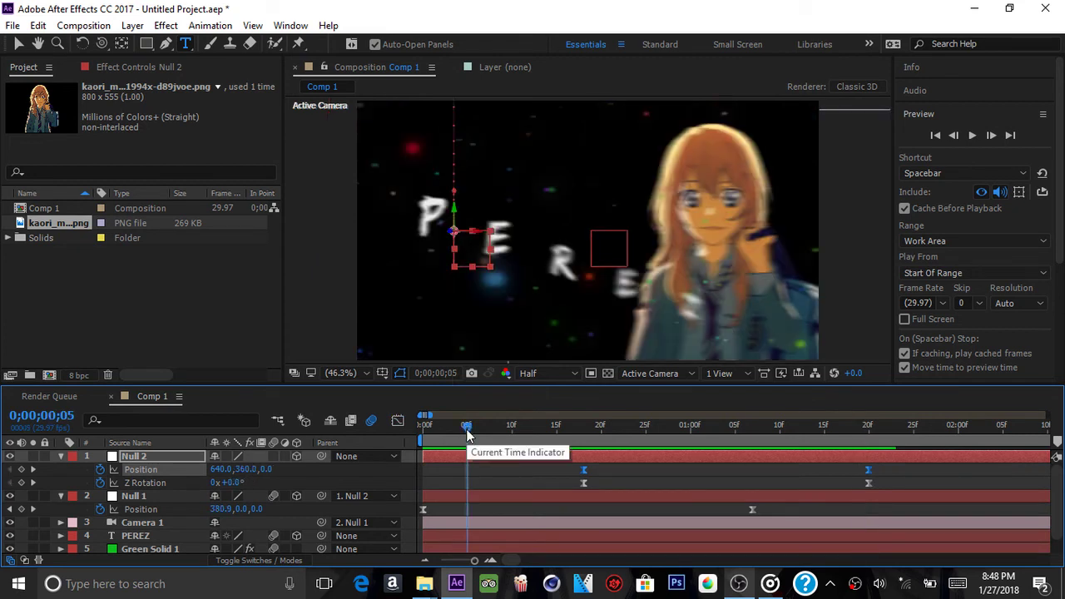
drag(467, 429, 443, 425)
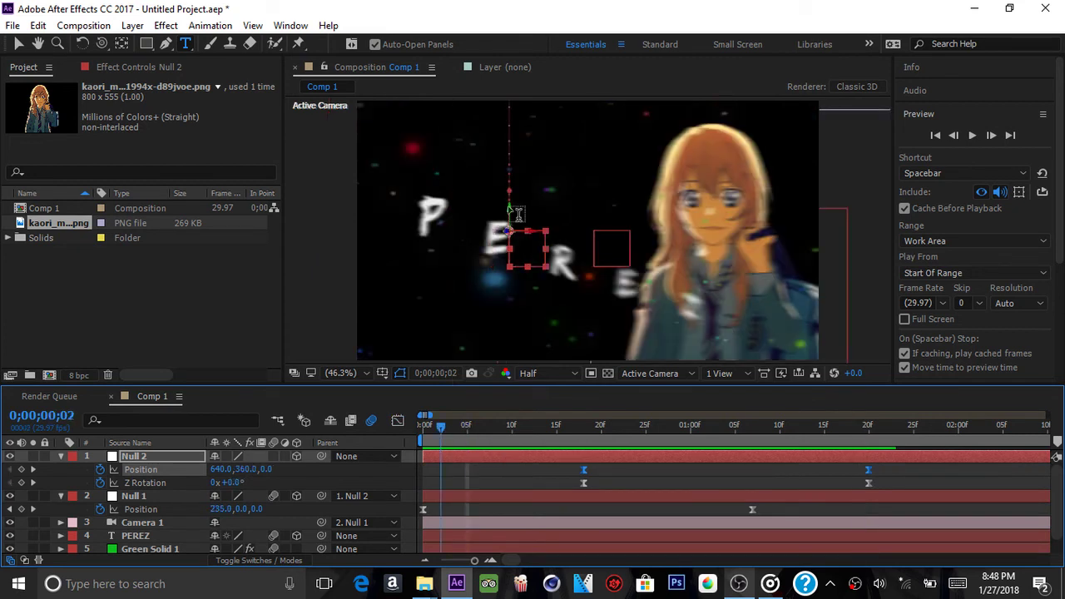
right_click(418, 455)
right_click(406, 468)
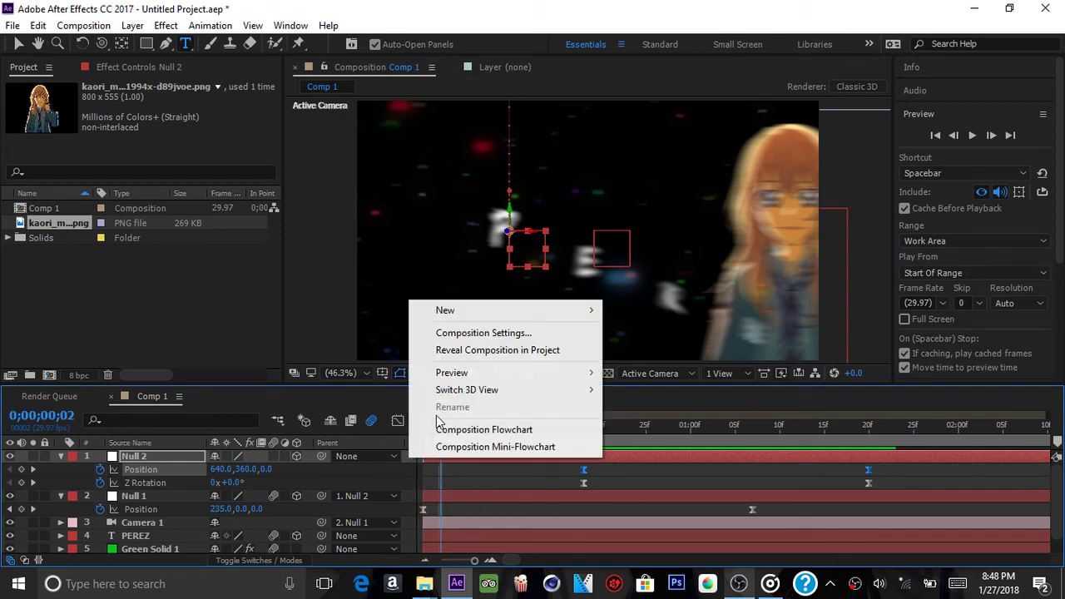
mouse_move(482, 311)
click(315, 347)
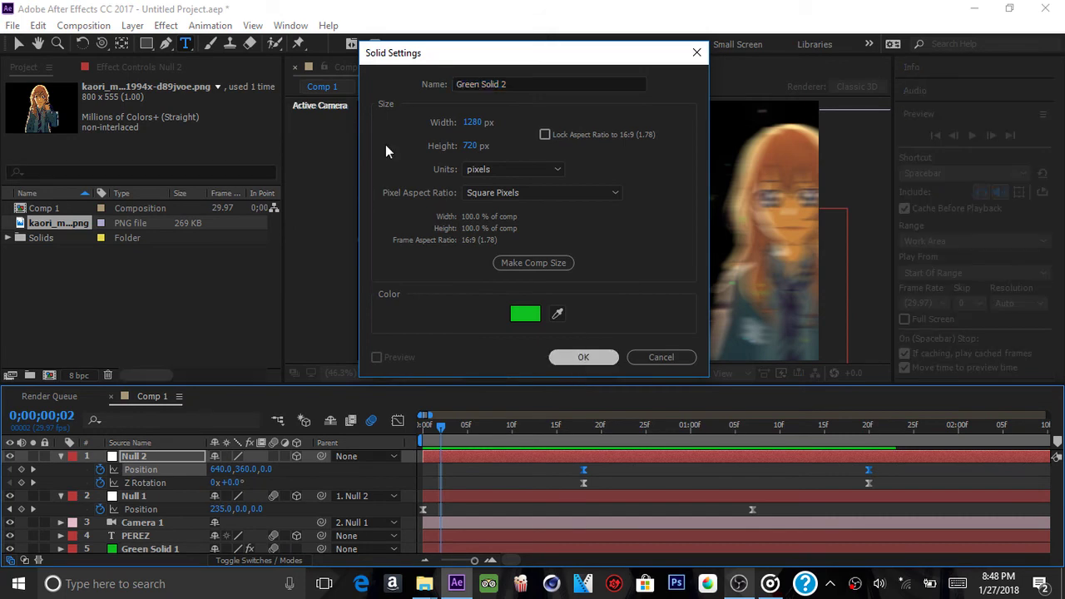
key(Escape)
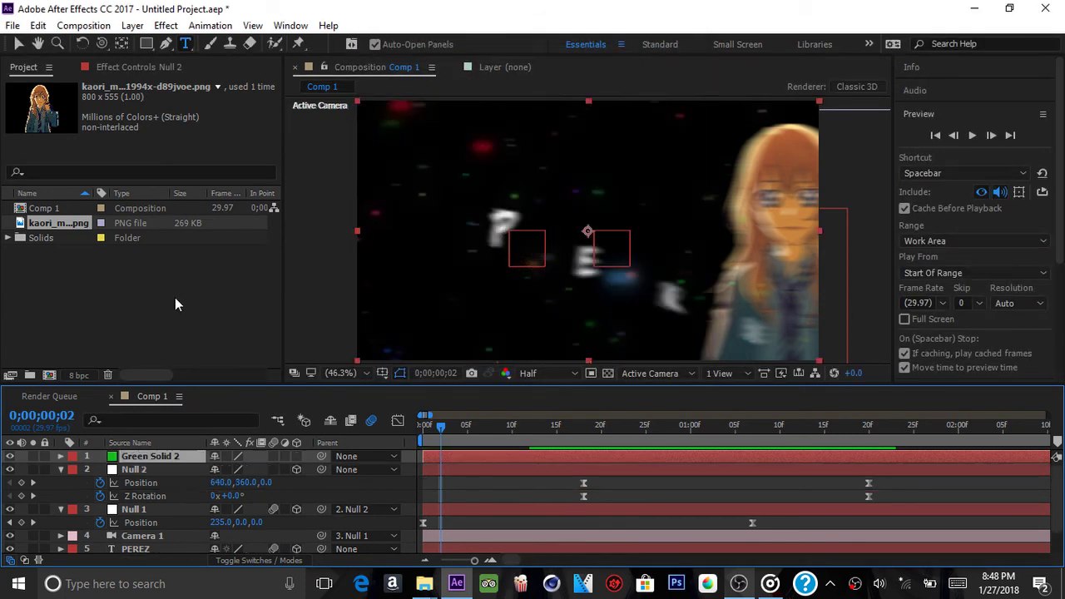
Apply the Video Copilot Optical Flares effect to Green Solid 2 and switch to the Selection tool
click(197, 68)
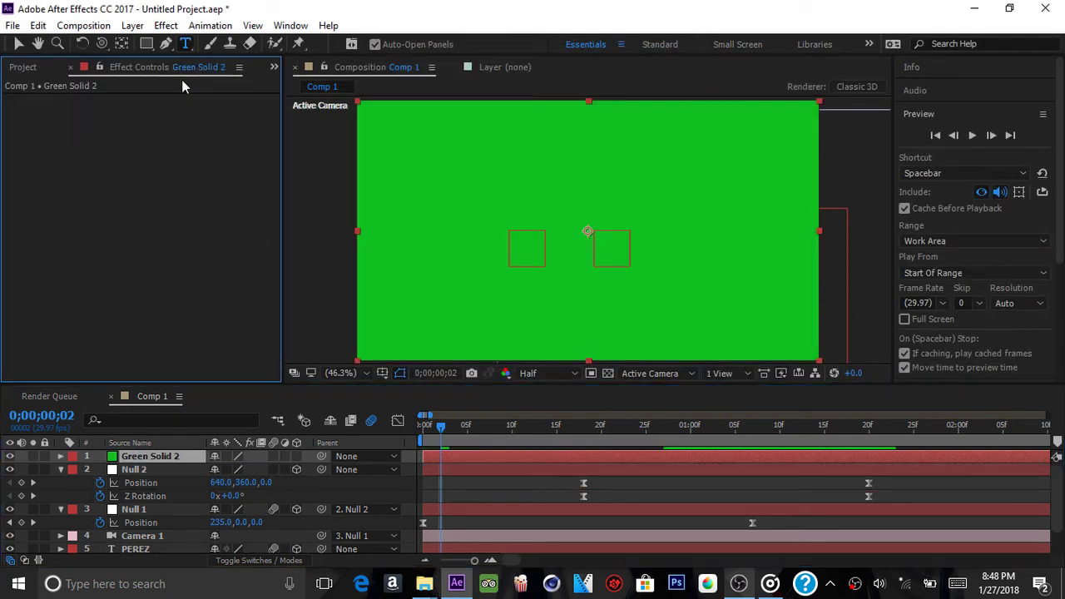
right_click(182, 282)
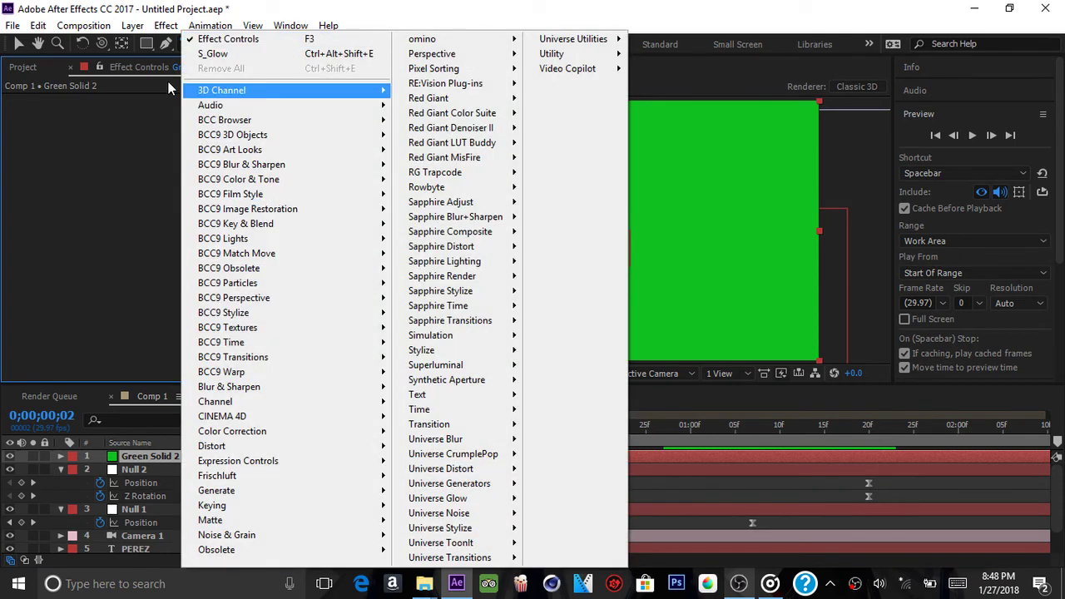
mouse_move(179, 155)
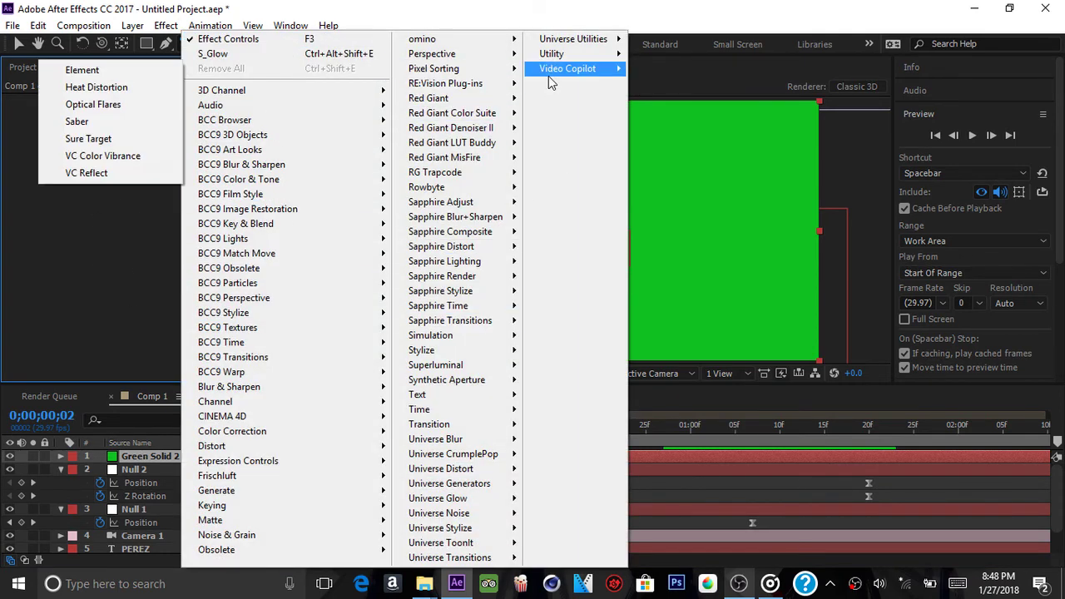
click(108, 104)
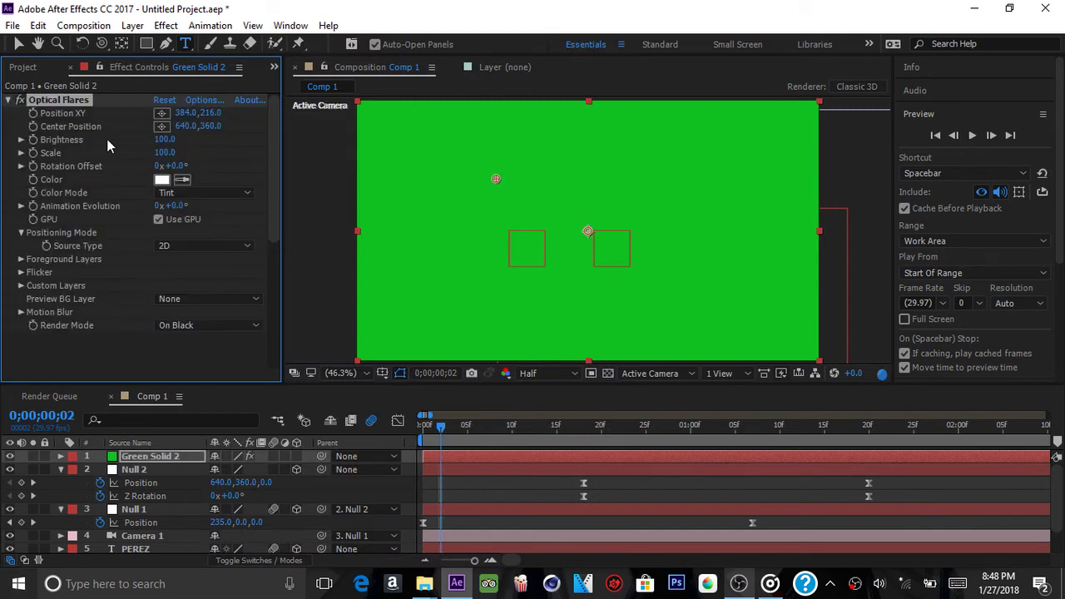
key(v)
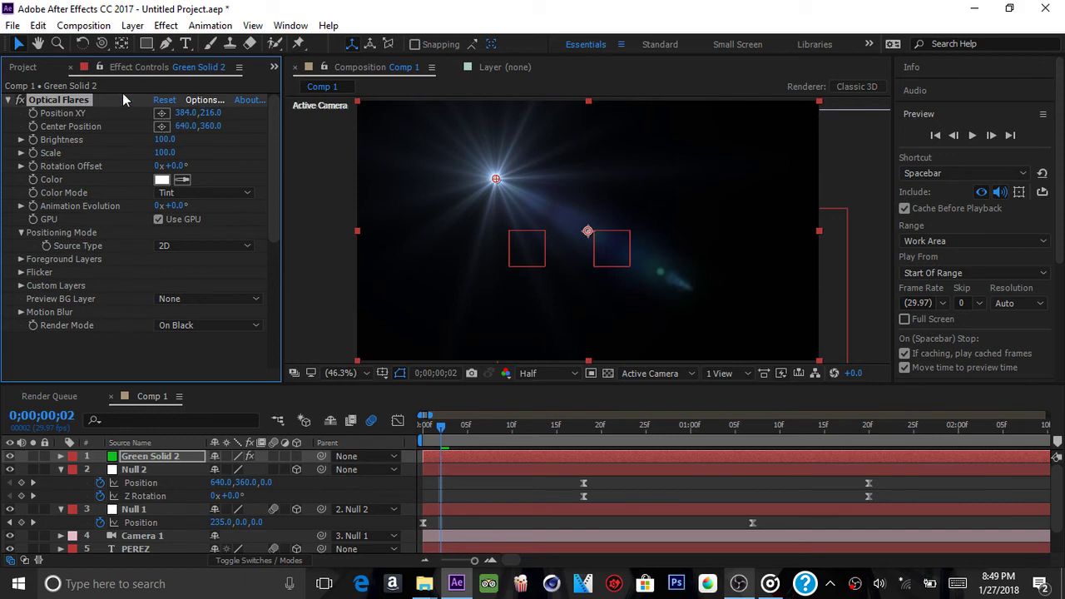
Open the Optical Flares options, browse the Light presets, and load the 50mm Prime preset from Motion Graphics
click(242, 103)
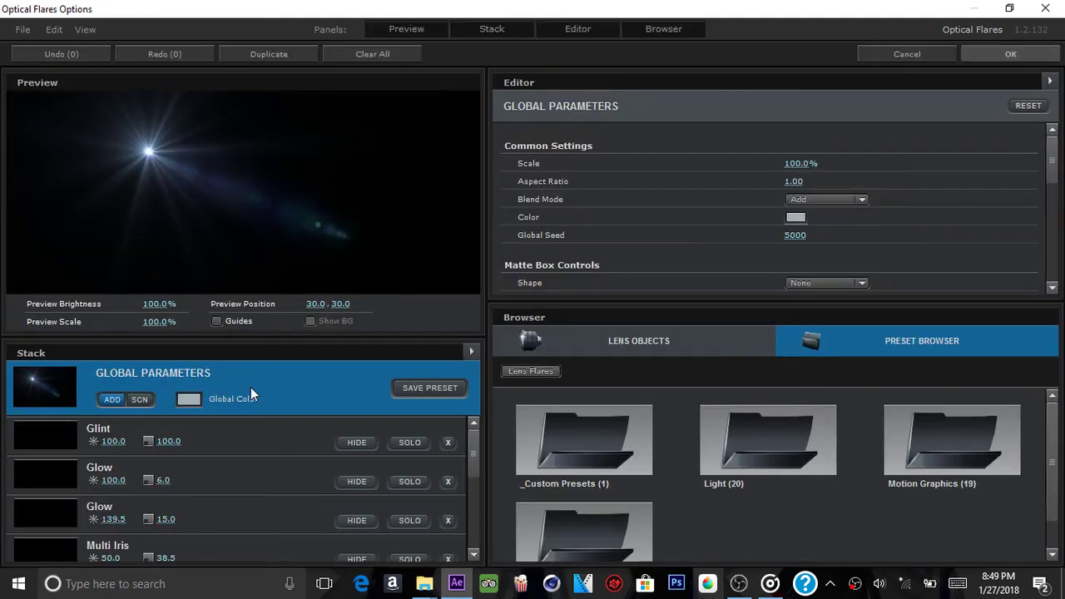
double_click(809, 456)
scroll(629, 499, down, 10)
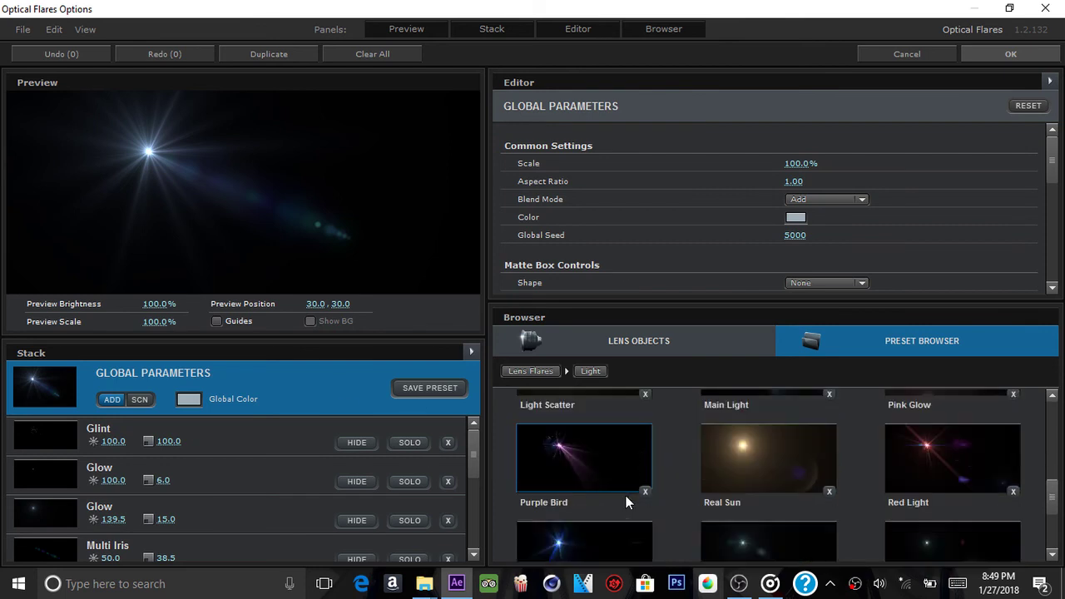
scroll(625, 507, up, 5)
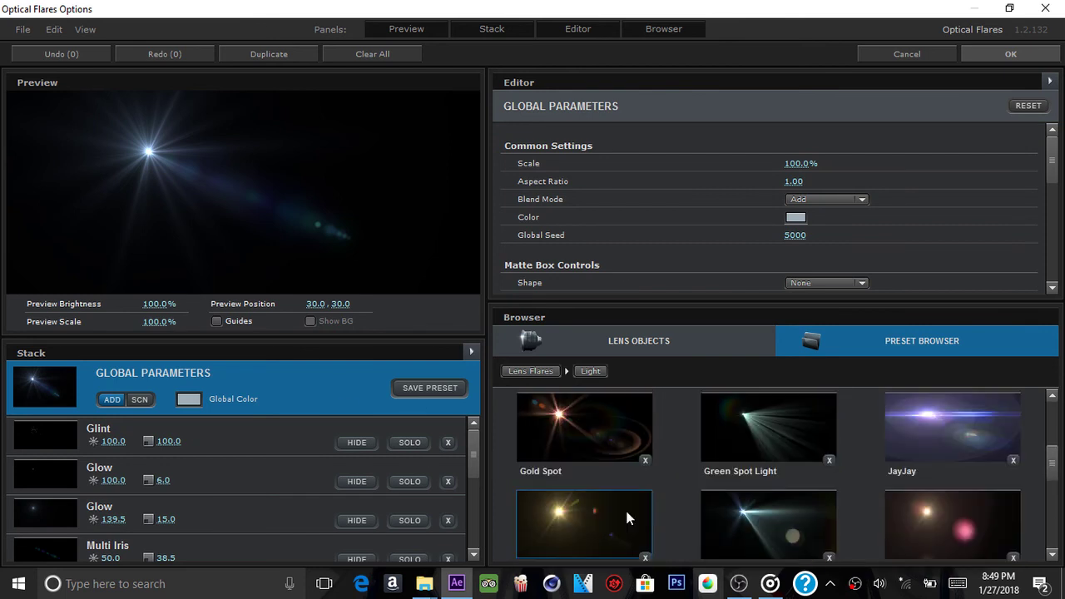
scroll(624, 506, down, 2)
scroll(629, 491, up, 2)
click(537, 378)
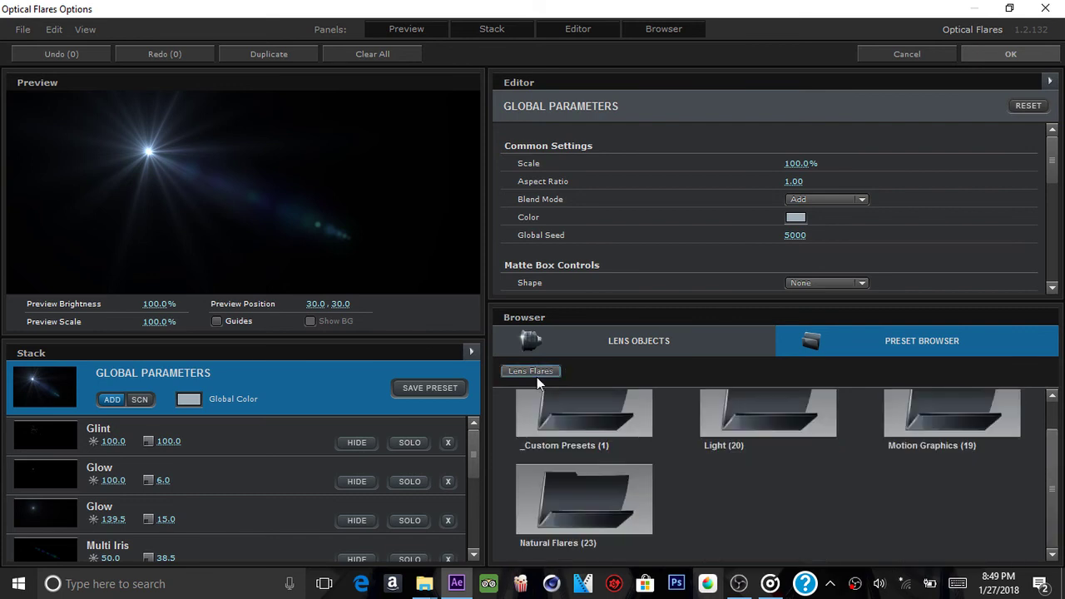
click(892, 428)
scroll(893, 429, down, 3)
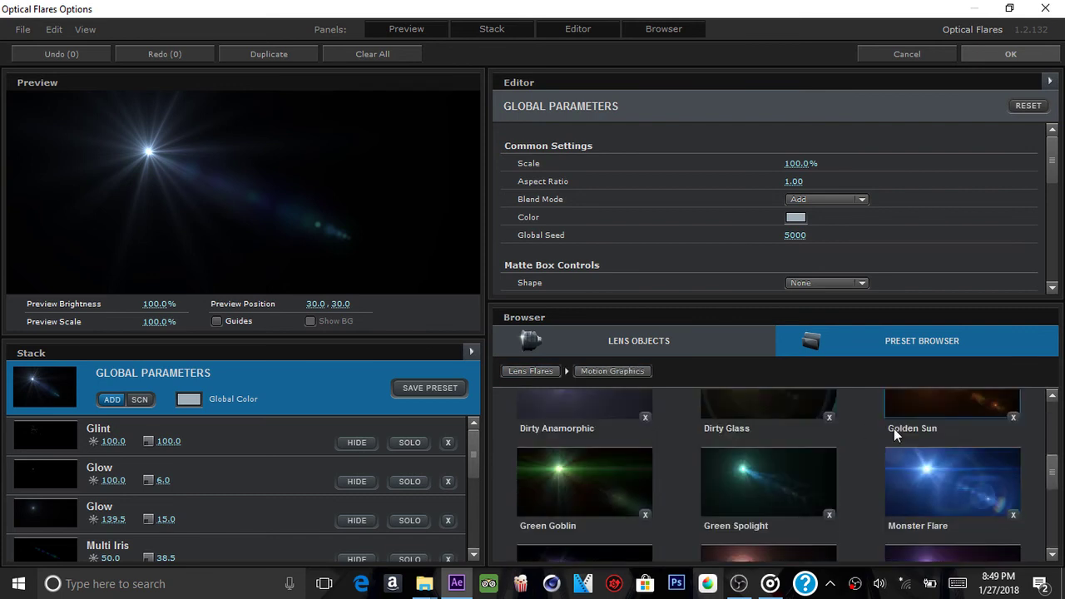
scroll(893, 428, down, 6)
scroll(893, 428, up, 15)
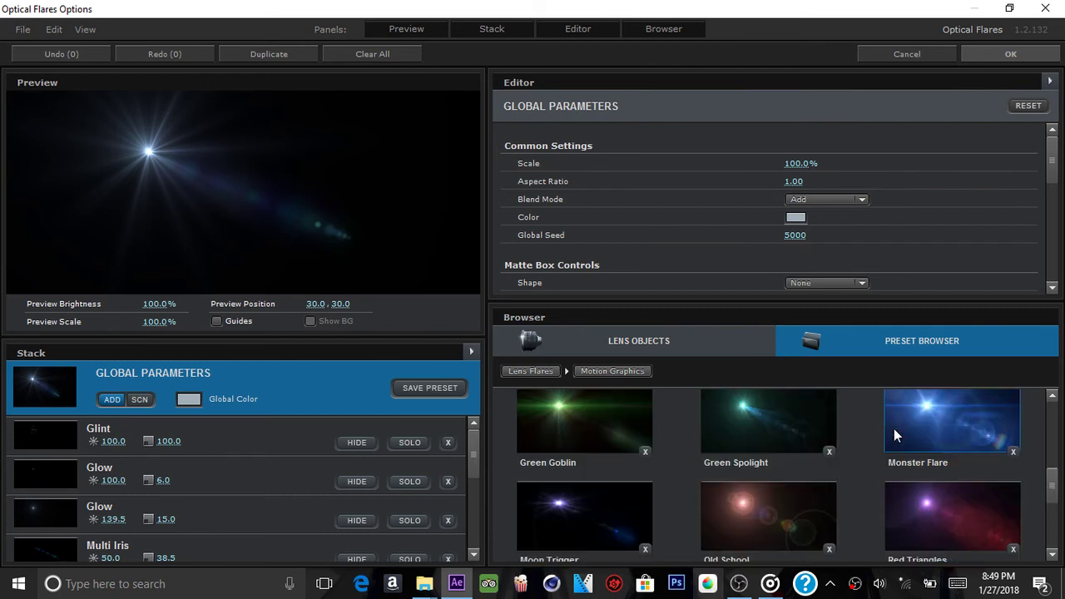
scroll(775, 441, up, 1)
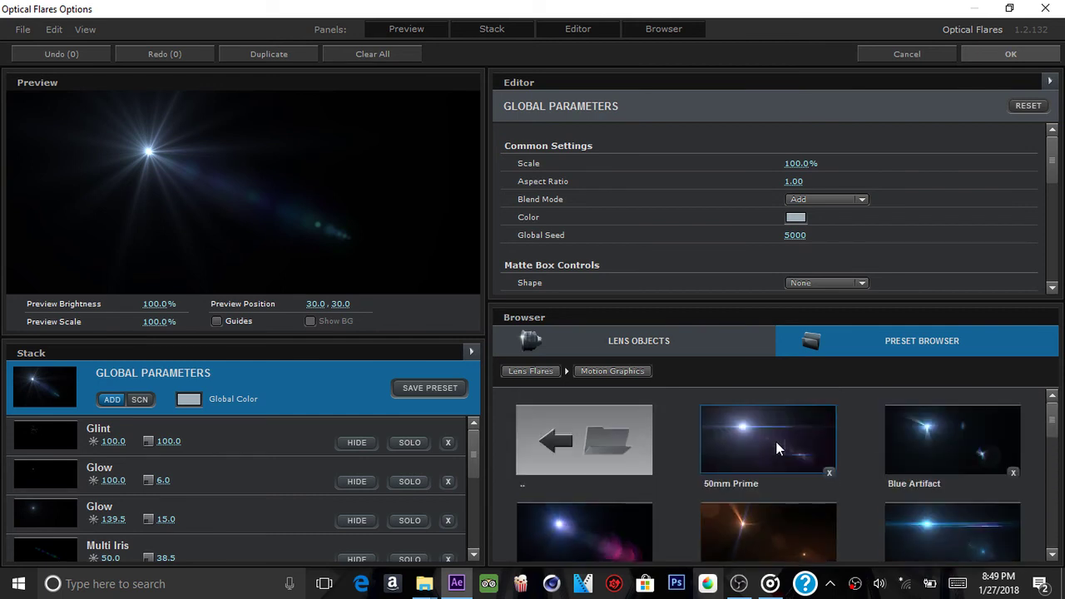
click(776, 441)
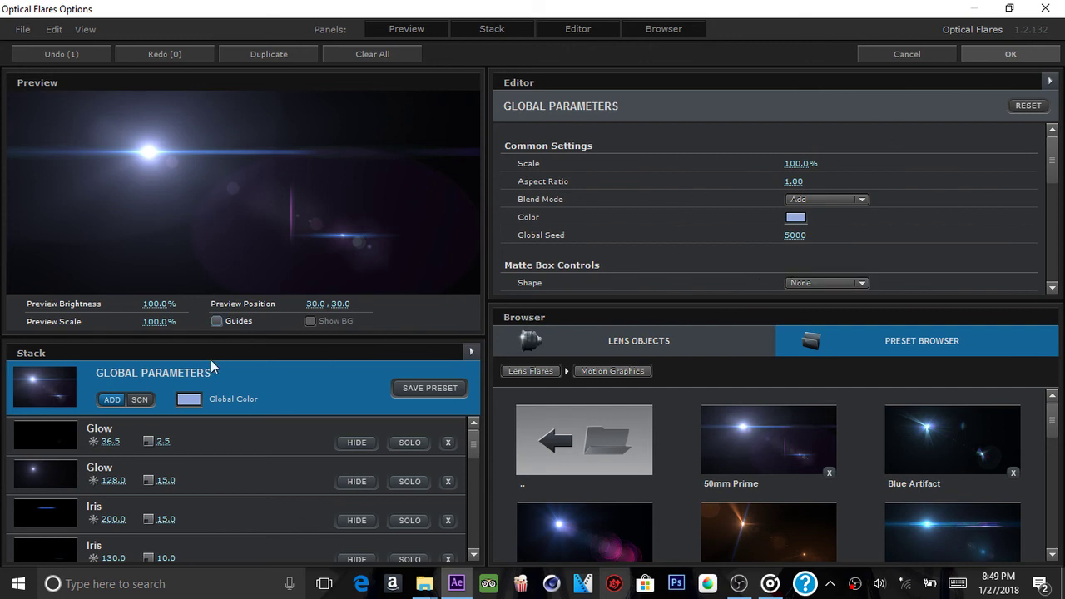
Change the flare's global color to pink DE94DD
click(188, 401)
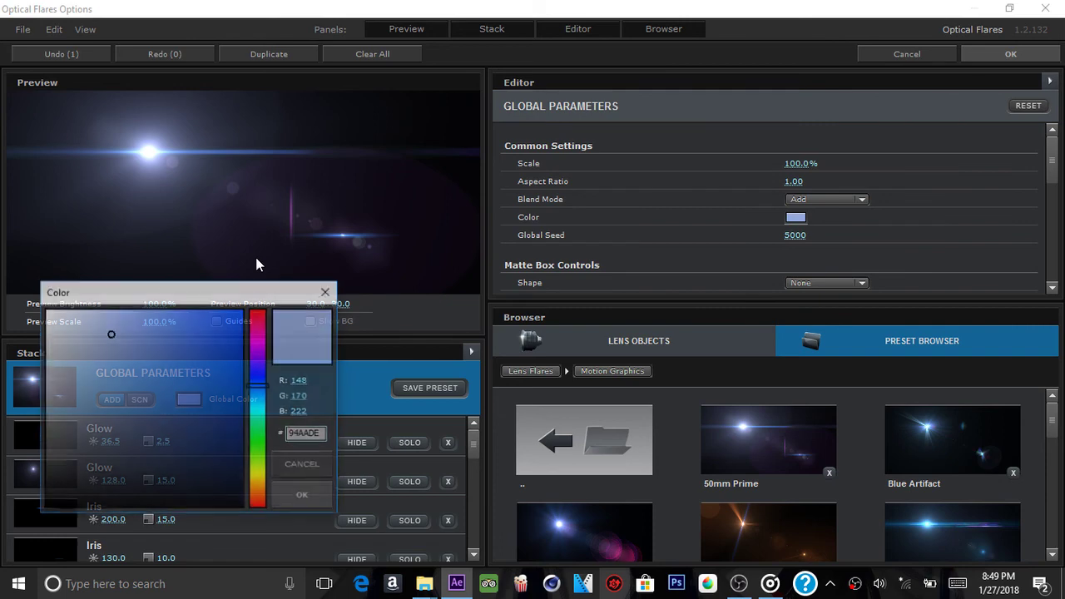
drag(257, 356, 261, 408)
drag(272, 323, 274, 342)
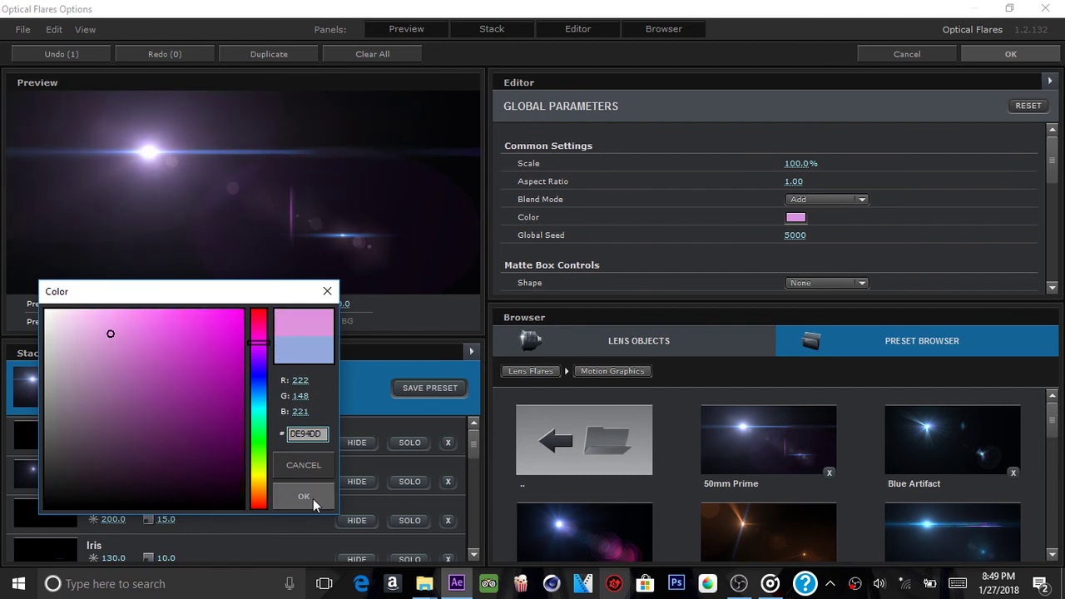
click(313, 498)
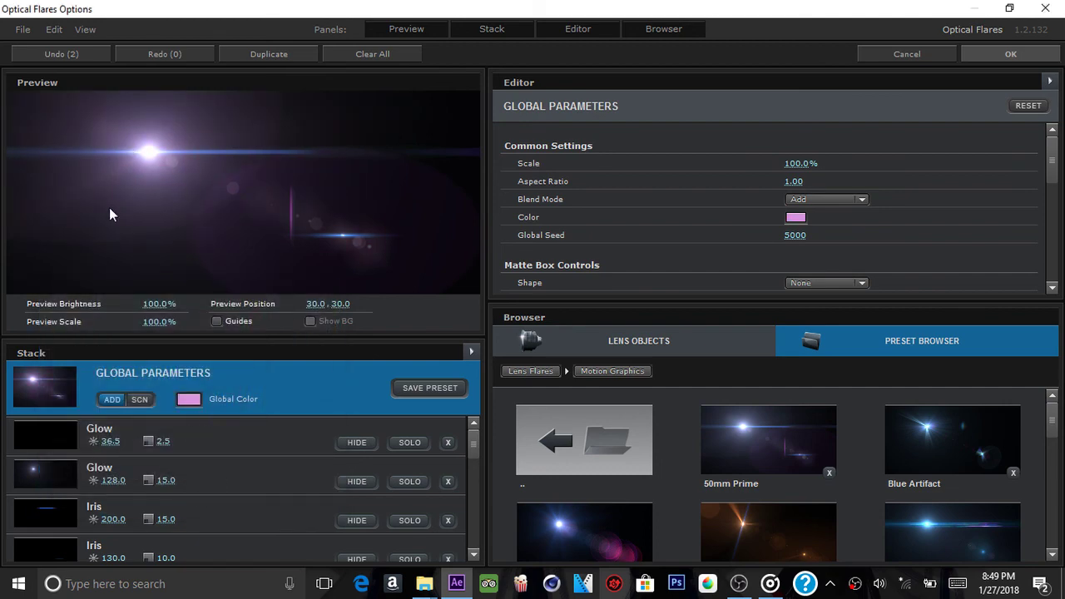
Change Color 1 of the flare's second Glow object, with brightness 128.0, to light pink
click(232, 488)
scroll(725, 224, down, 5)
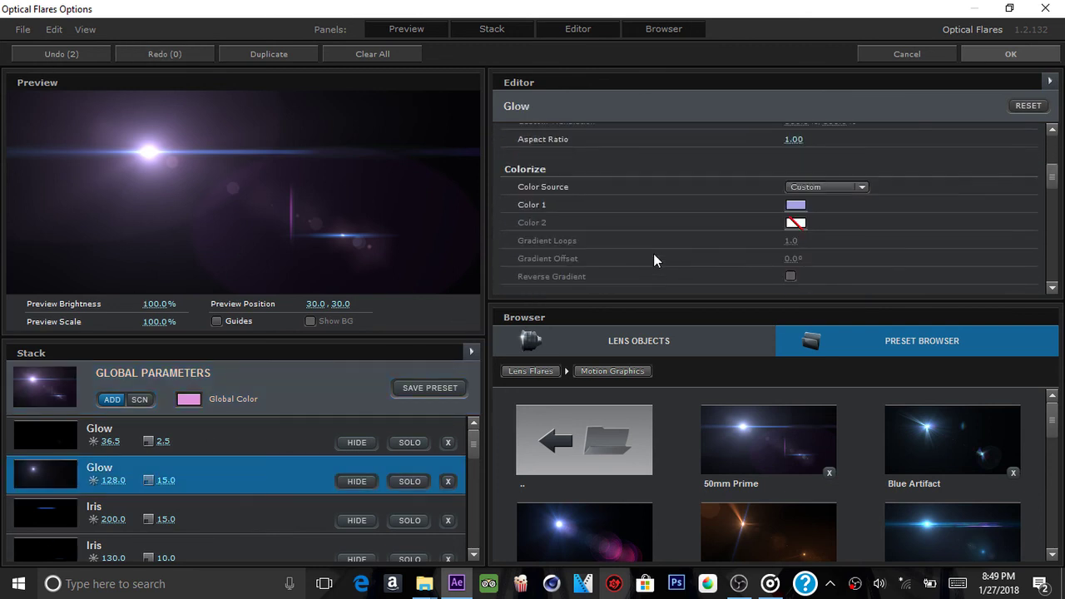
click(796, 204)
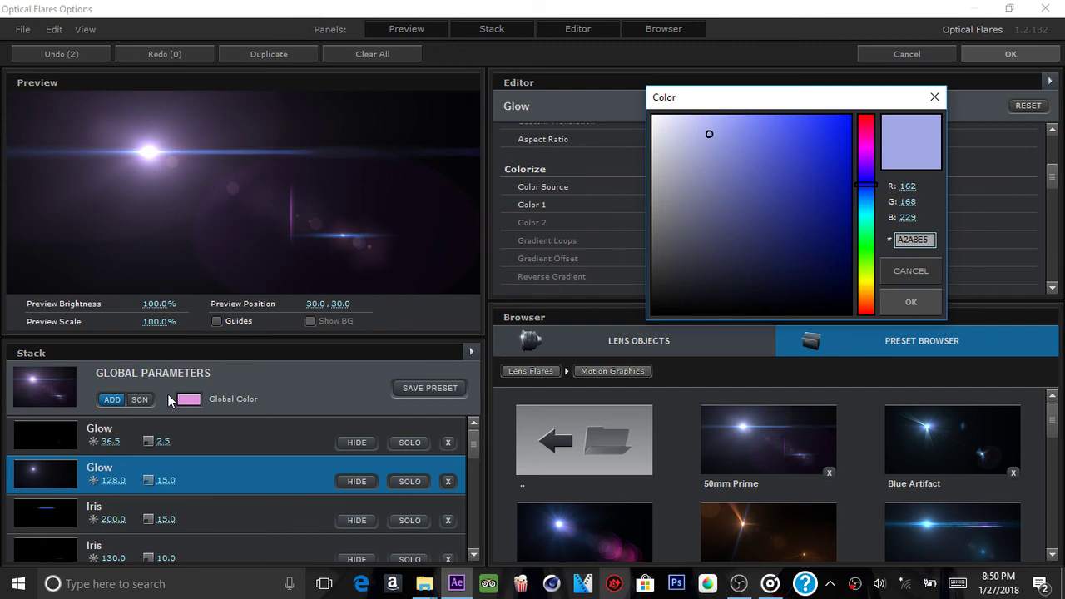
drag(865, 158, 866, 143)
click(935, 302)
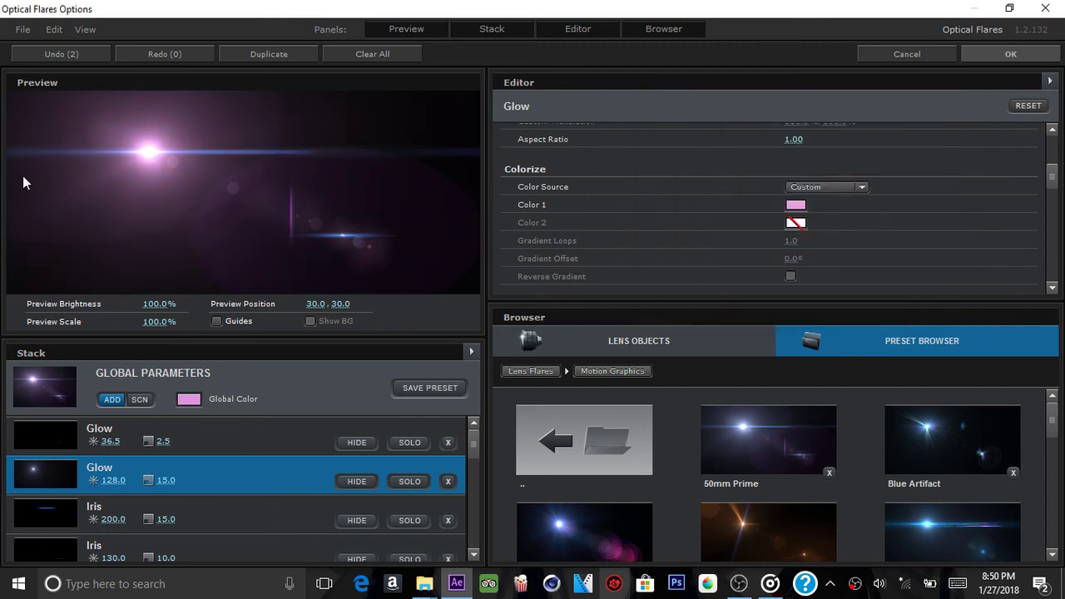
Set Color 1 of the flare's first Iris object to magenta E236DB and accept the flare options
scroll(276, 481, down, 1)
click(254, 489)
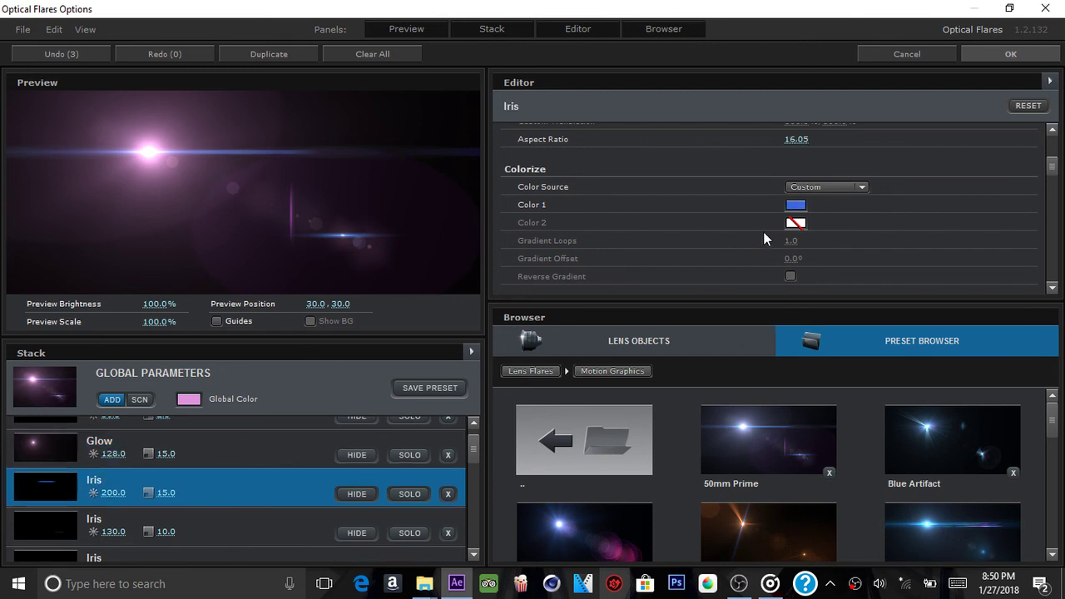
click(794, 204)
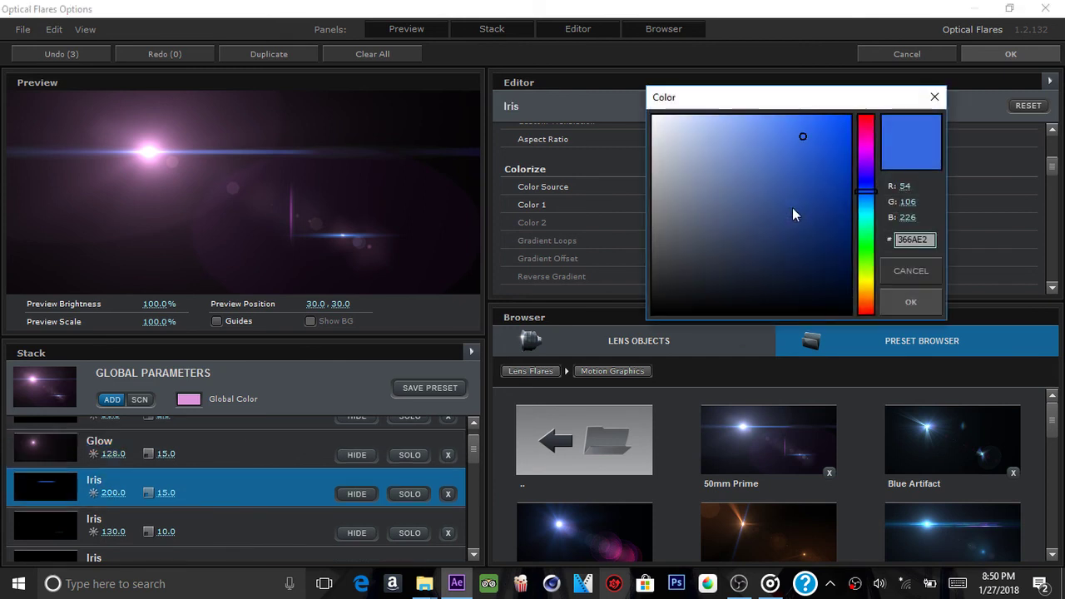
click(864, 153)
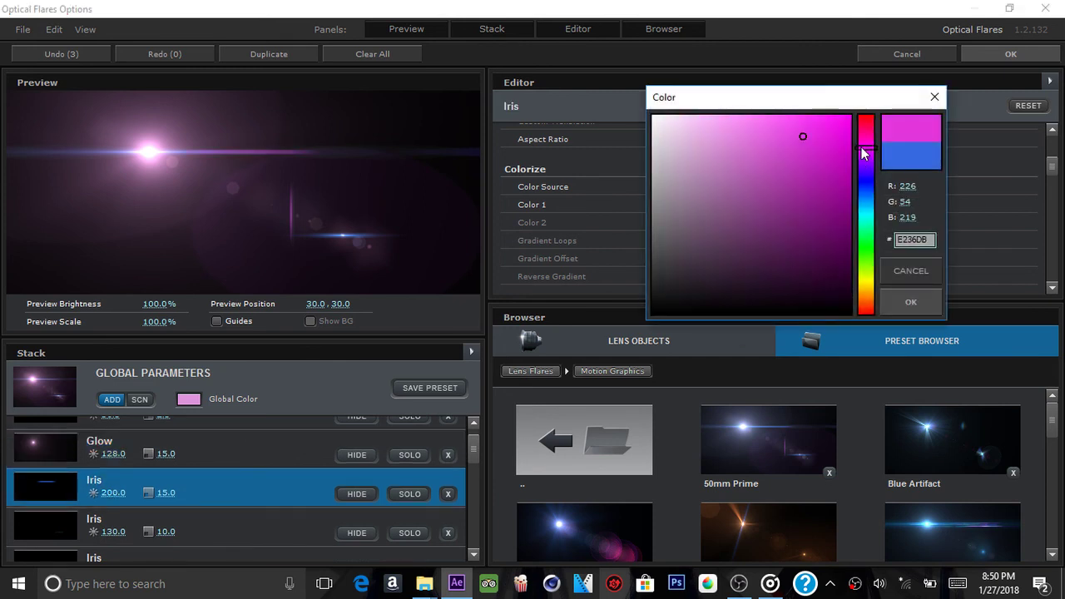
click(899, 304)
click(1006, 55)
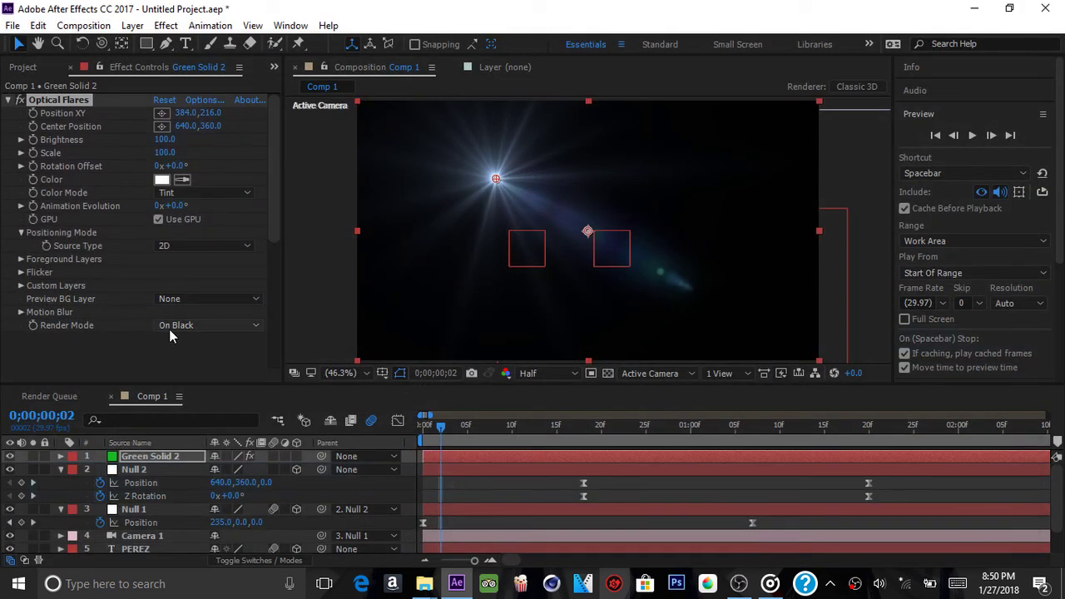
Set the flare's render mode to On Transparent and its positioning source type to 3D
click(171, 328)
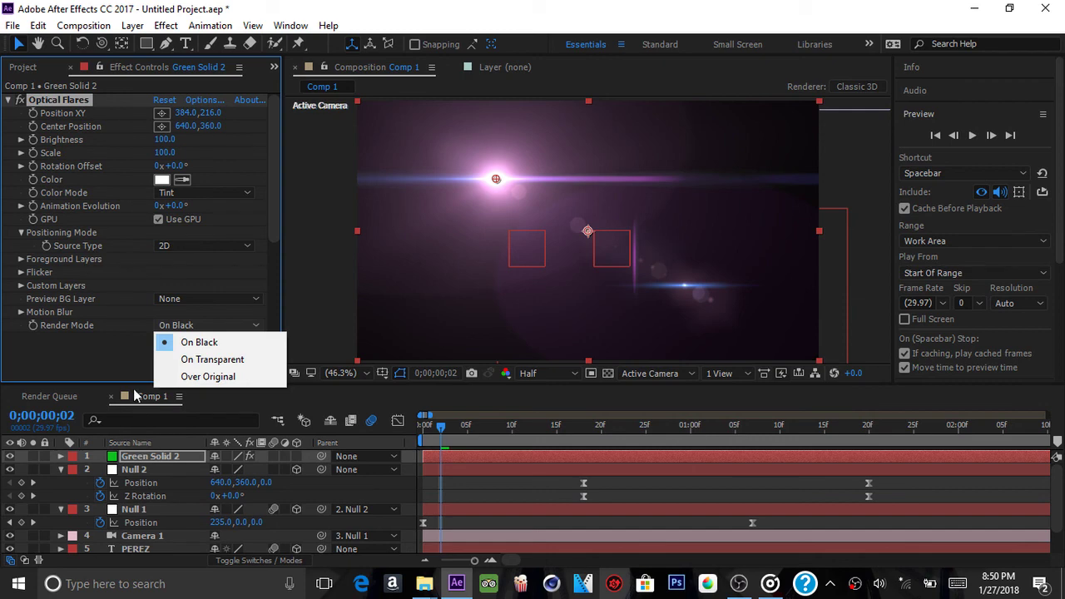
click(214, 360)
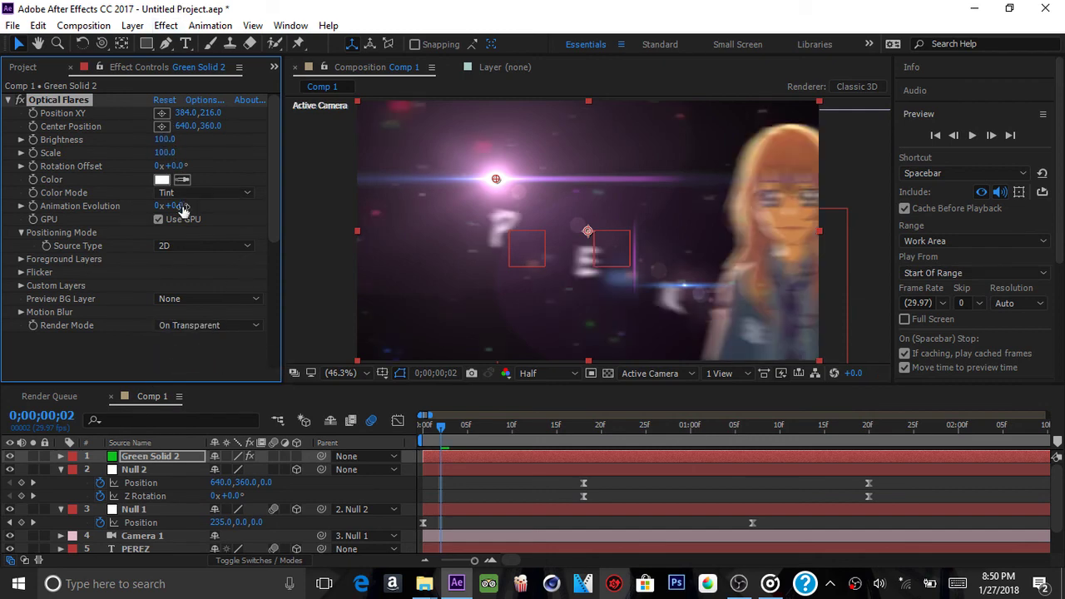
click(187, 246)
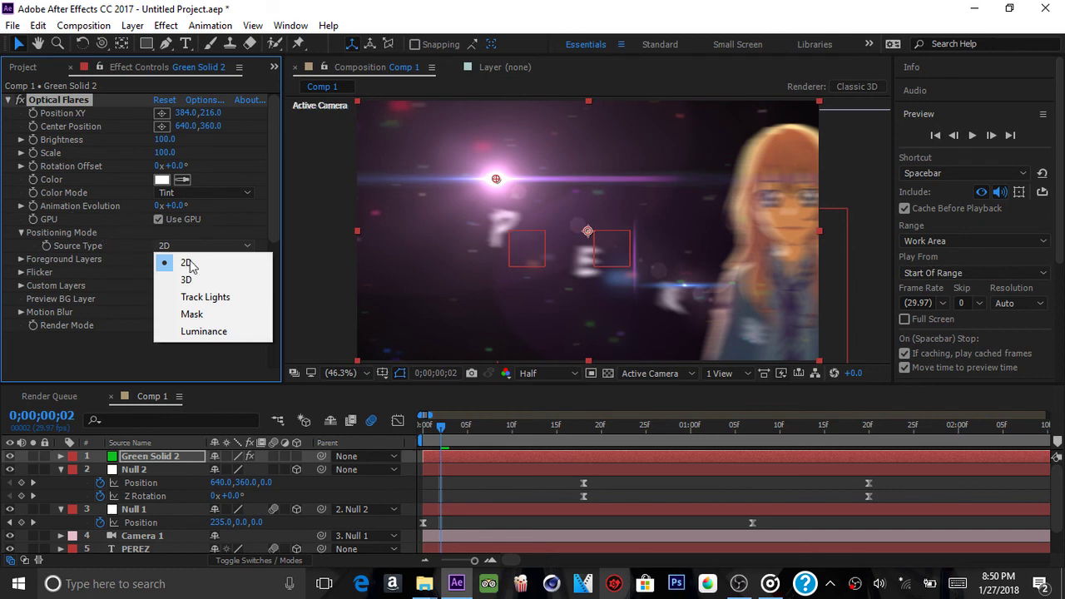
click(206, 281)
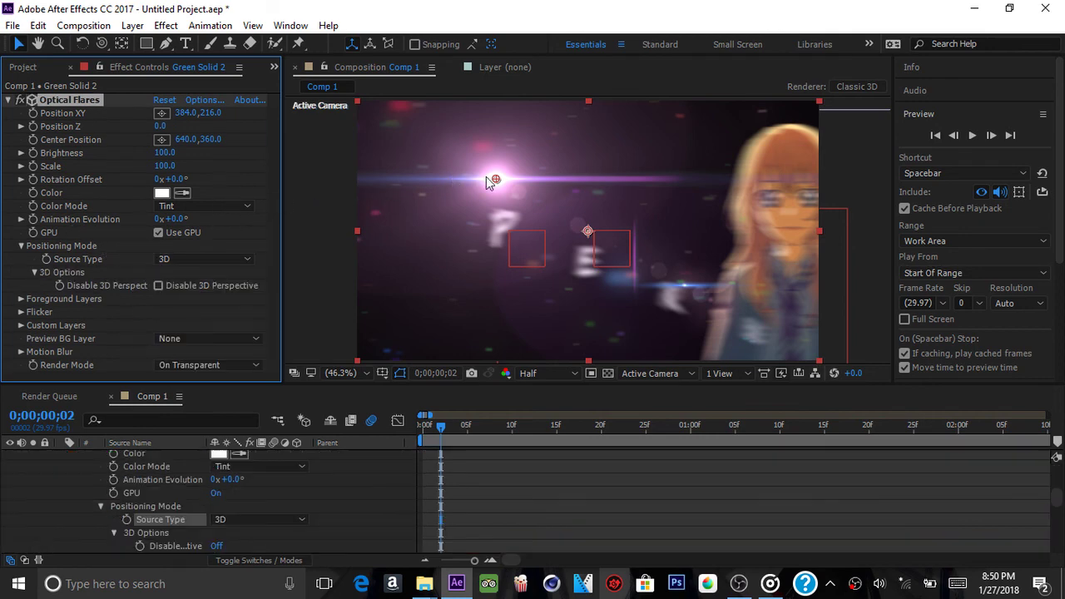
Move the flare's light source toward the frame's upper-left corner, to about 267, 47, and collapse the flare layer's properties
drag(495, 179, 453, 118)
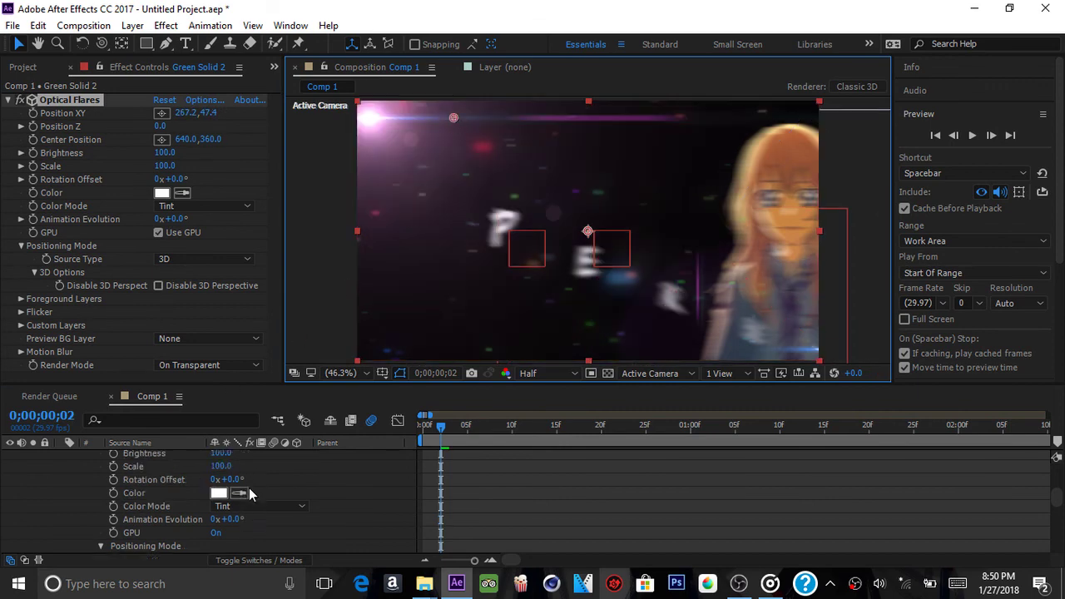
scroll(249, 490, up, 5)
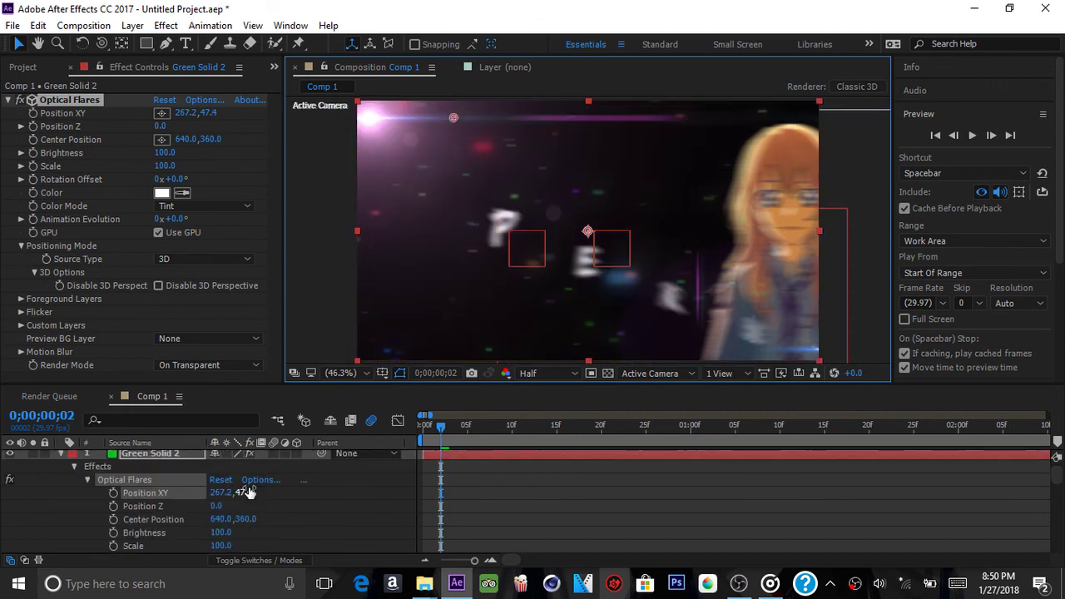
click(60, 456)
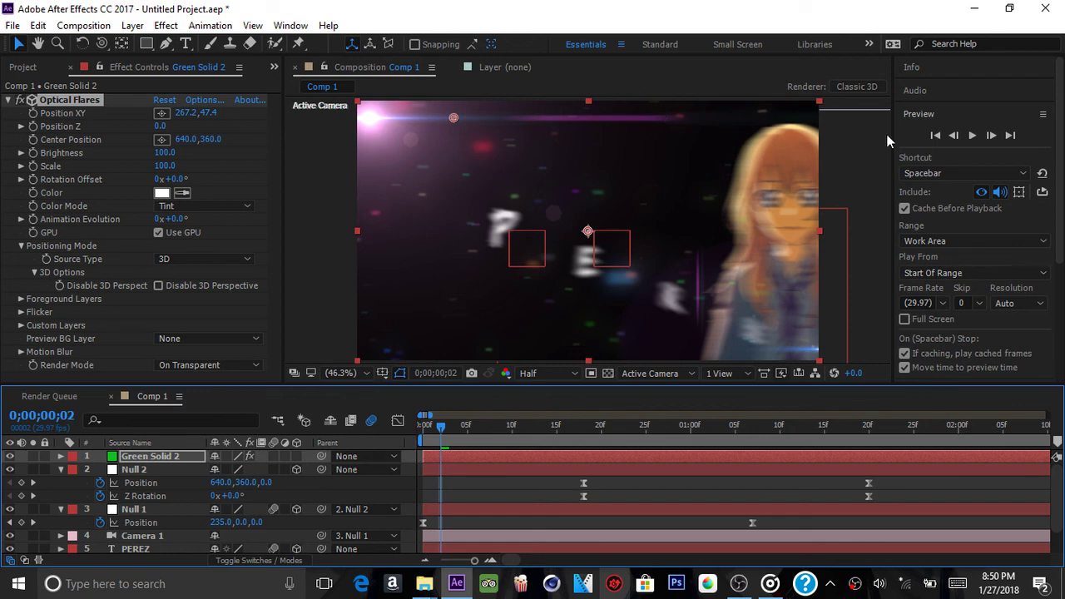
Check the flare at several frames up to 15, stop at frame 6, and apply S_DropShadow to the name text layer
click(555, 427)
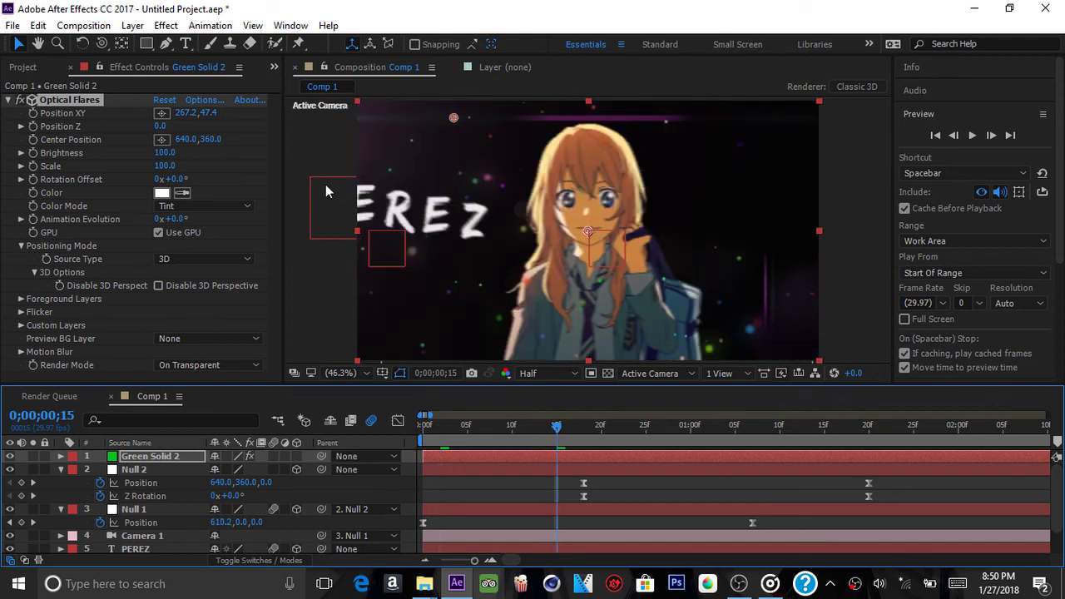
click(507, 427)
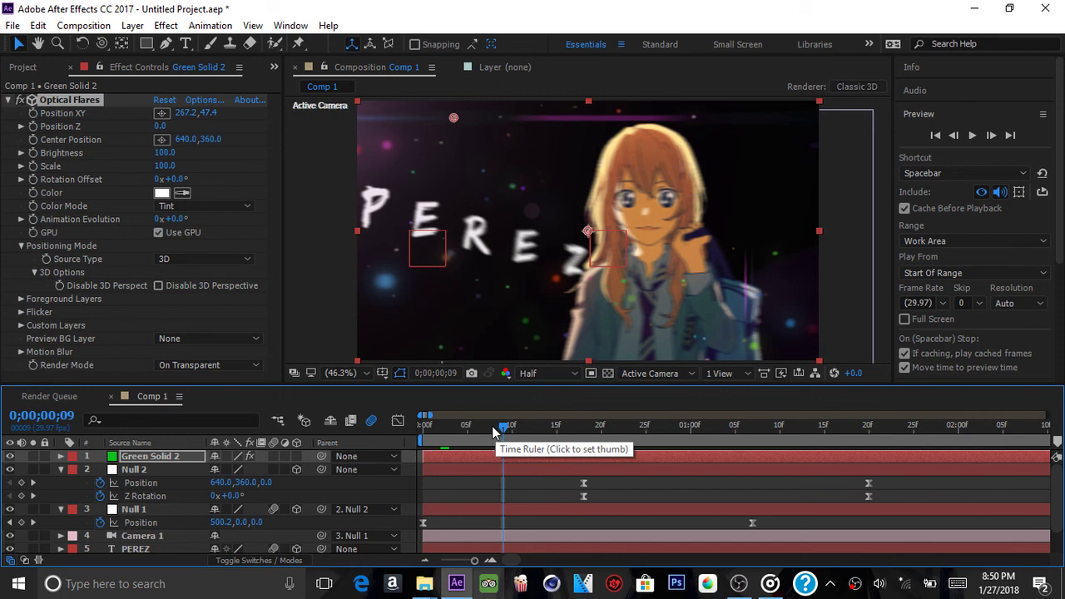
click(494, 427)
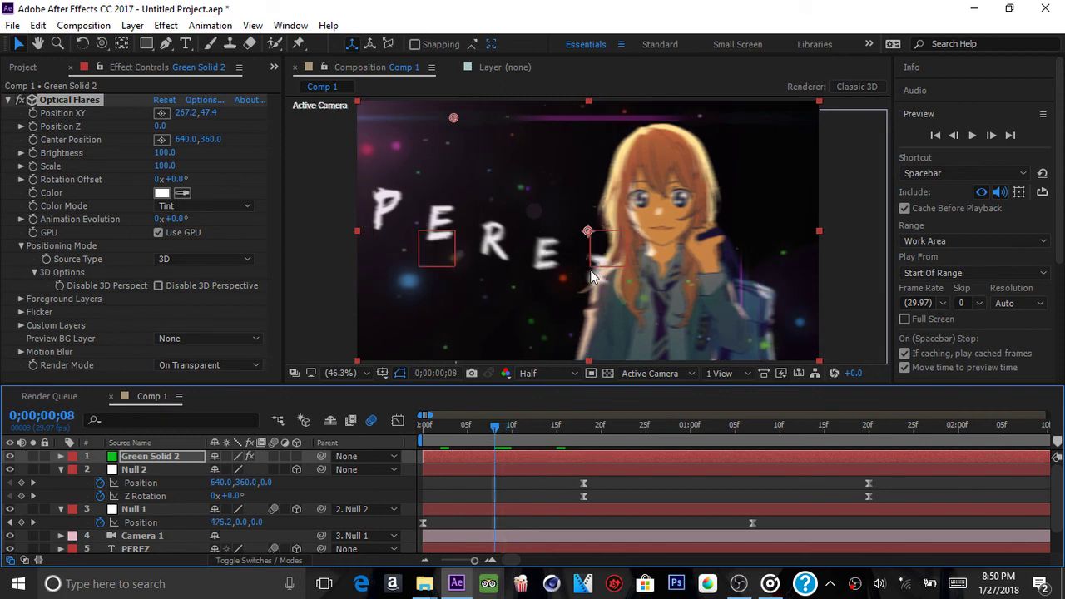
click(476, 427)
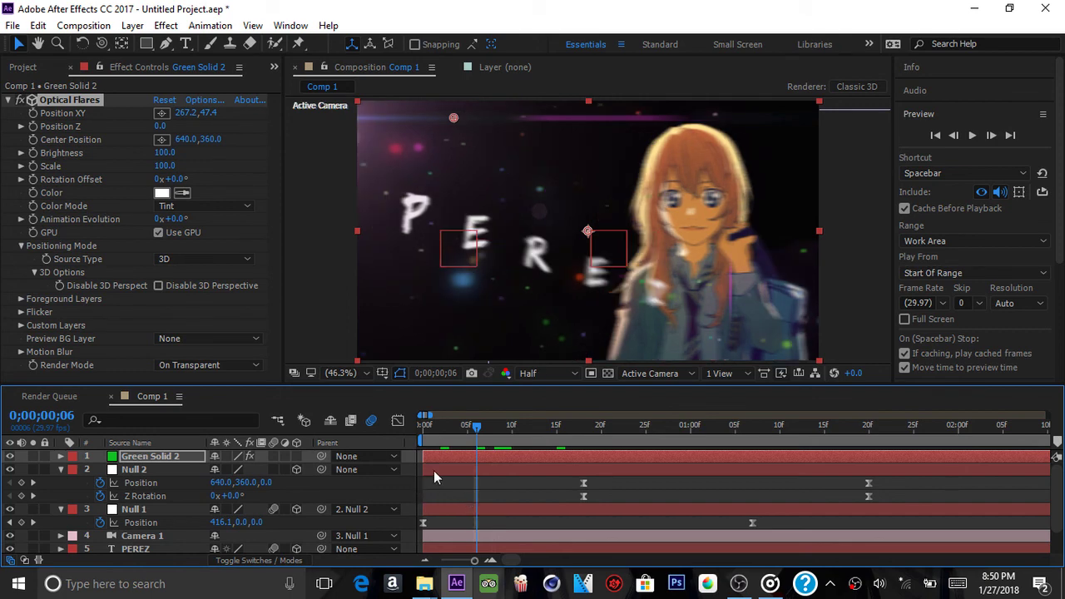
scroll(440, 528, down, 2)
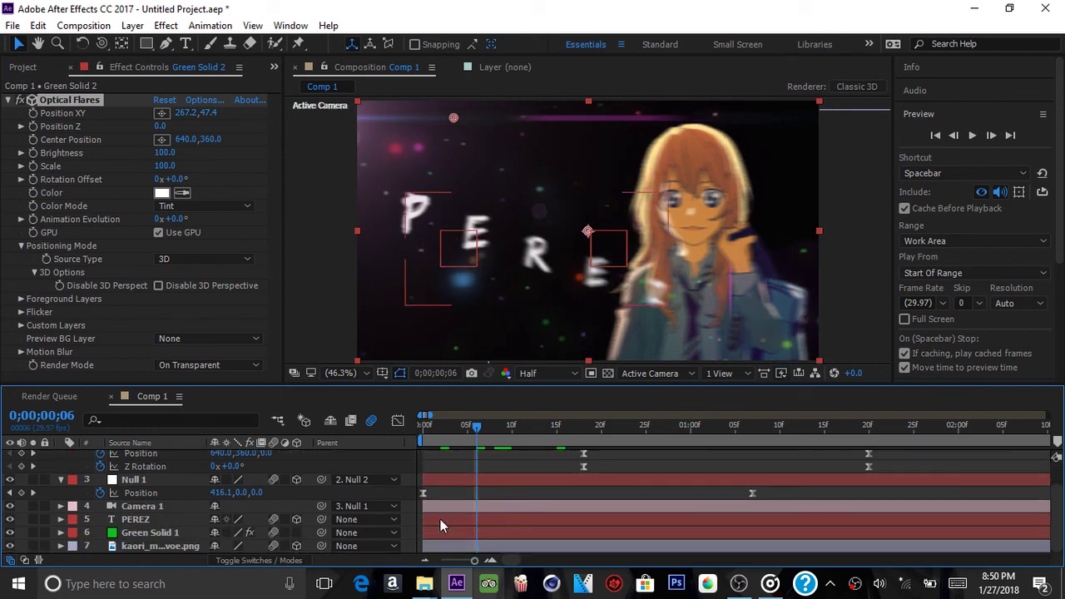
click(471, 517)
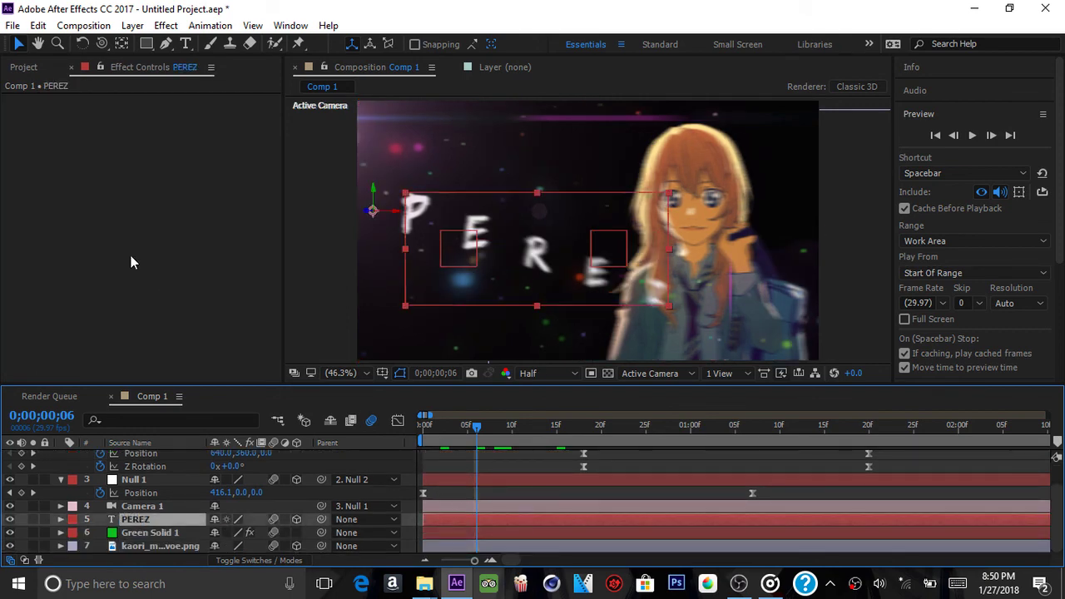
right_click(131, 255)
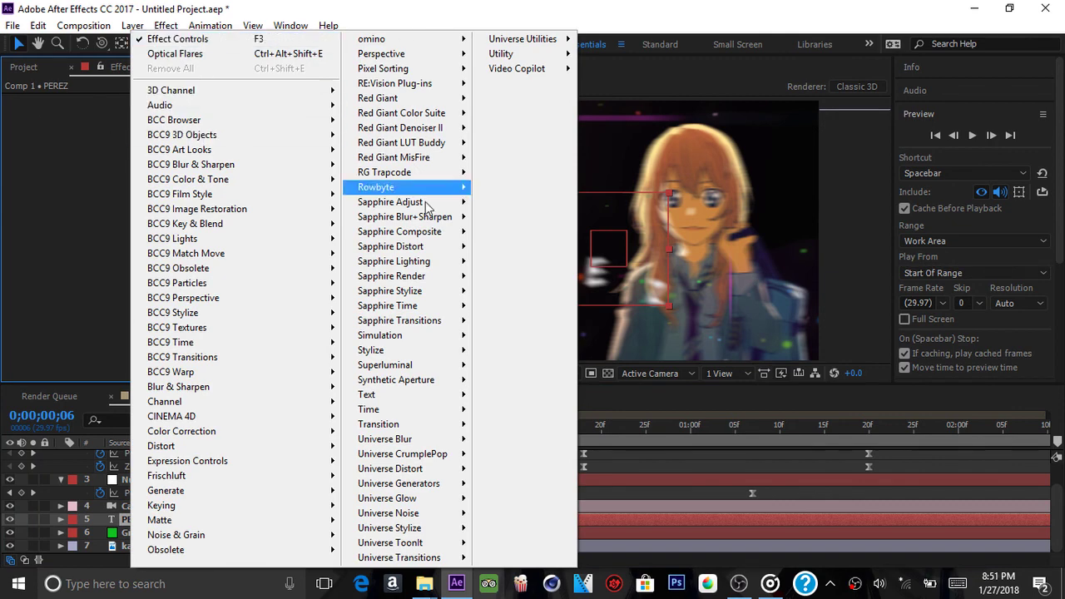
mouse_move(424, 262)
click(501, 220)
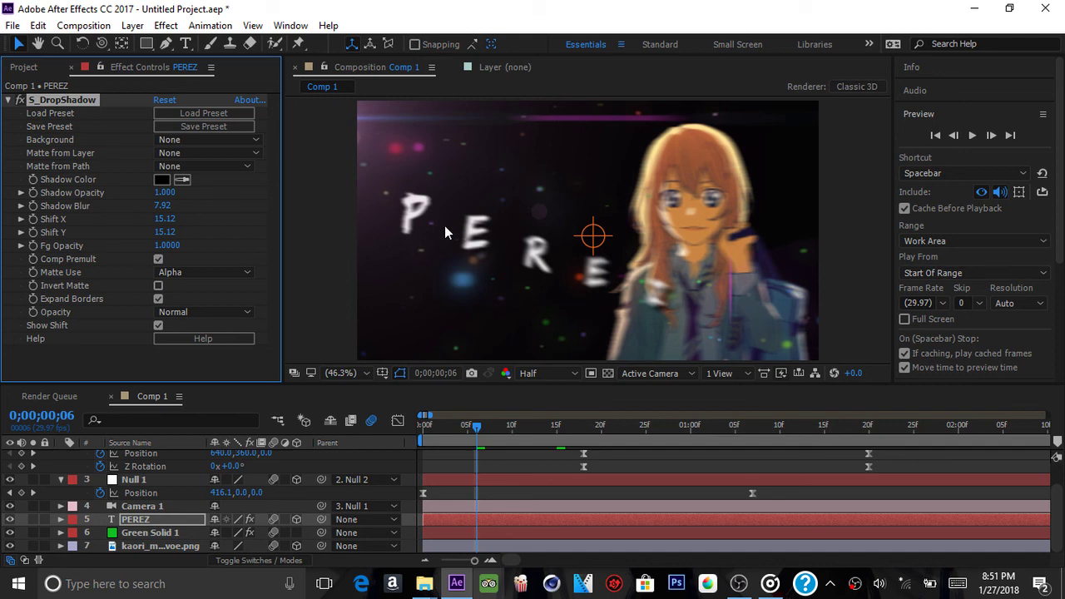
Raise the text drop shadow's Shadow Blur to 36.92 and collapse the effect's settings
click(168, 206)
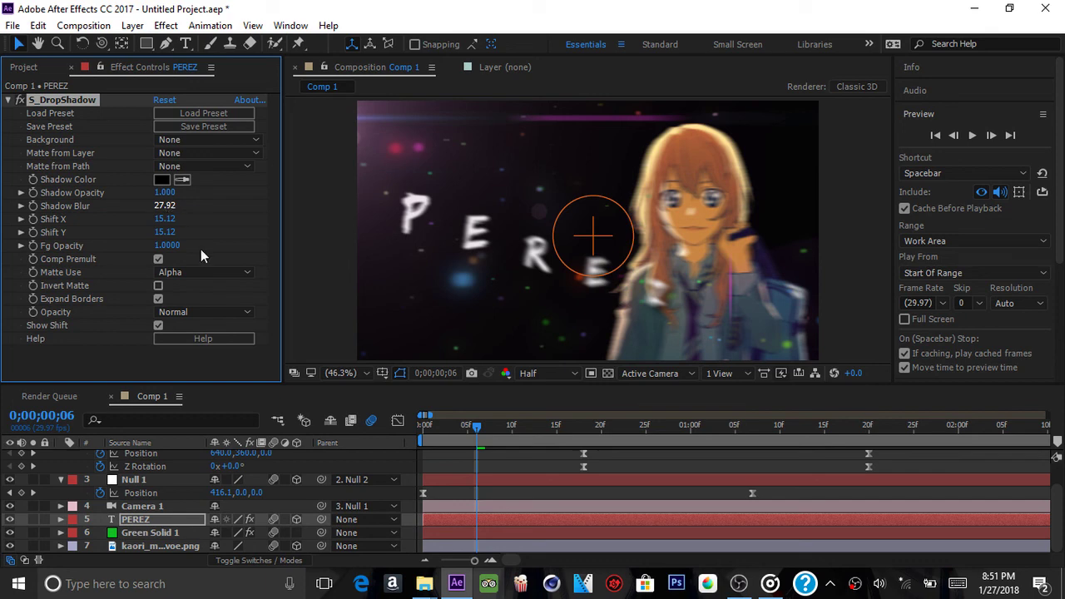
drag(167, 206, 185, 205)
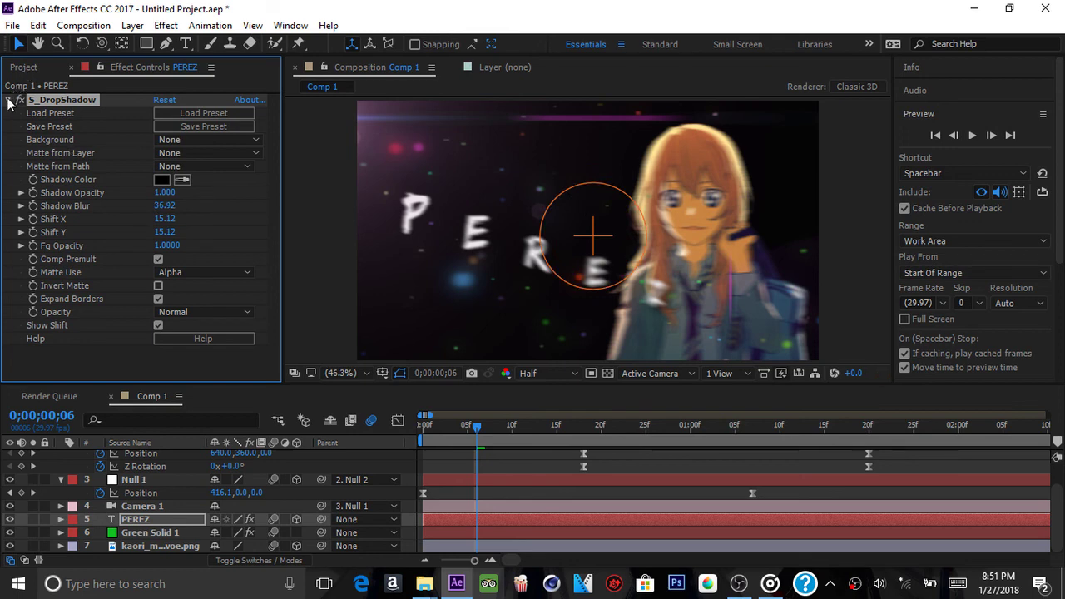
key(ctrl+grave)
scroll(519, 466, up, 2)
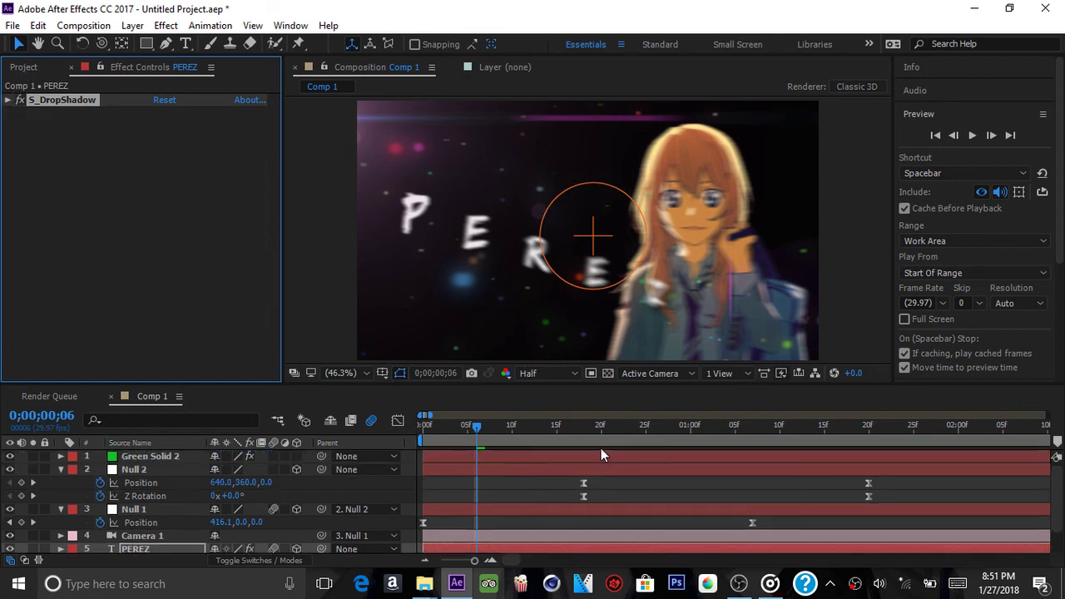
Preview the animation of Comp 1, stop playback, and return to frame 2
click(972, 136)
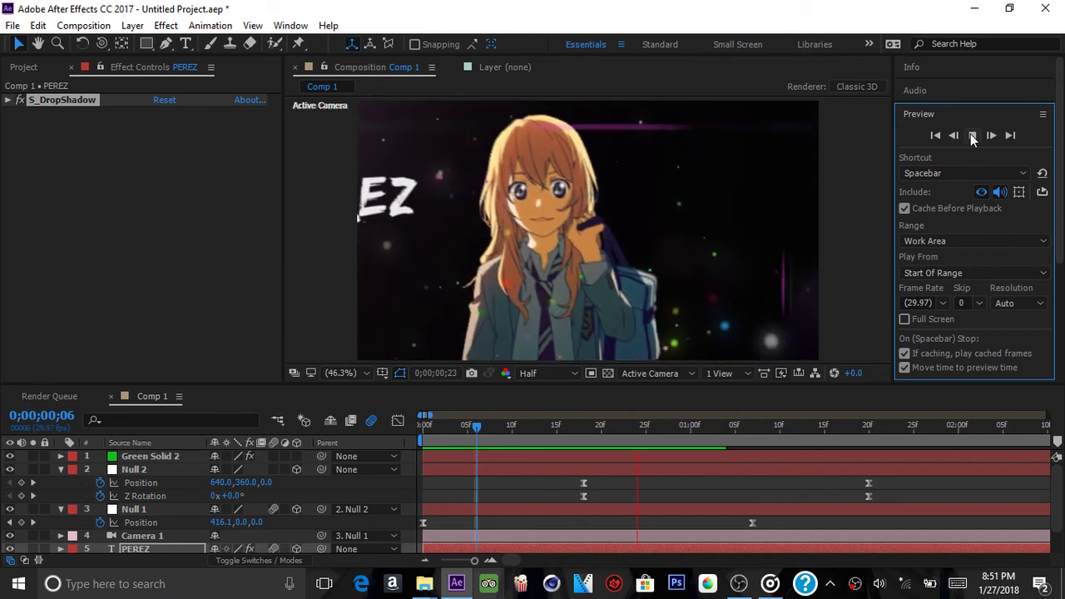
click(972, 135)
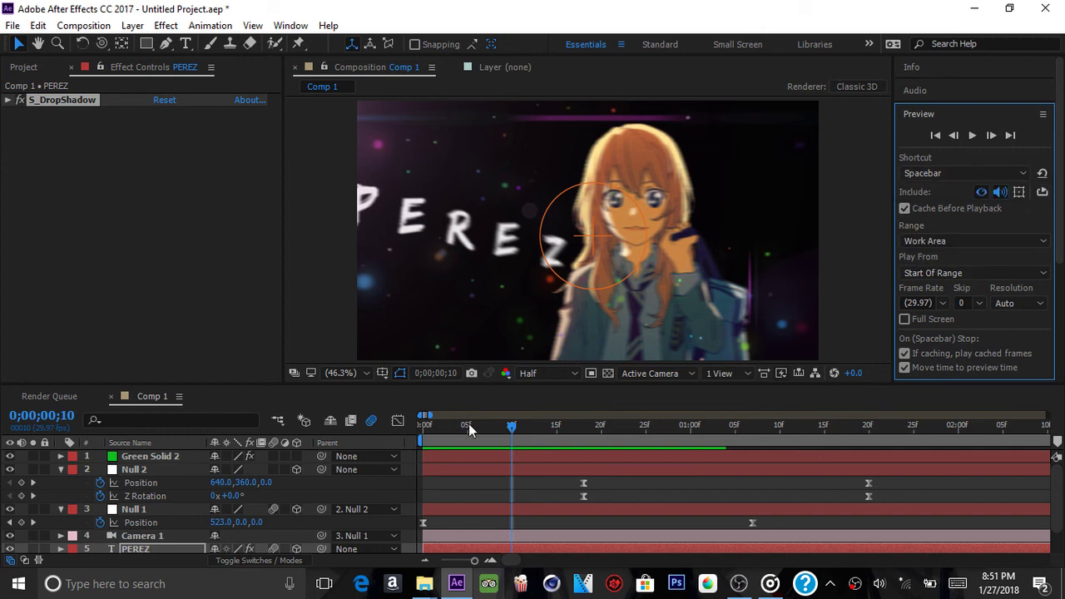
drag(472, 425, 436, 426)
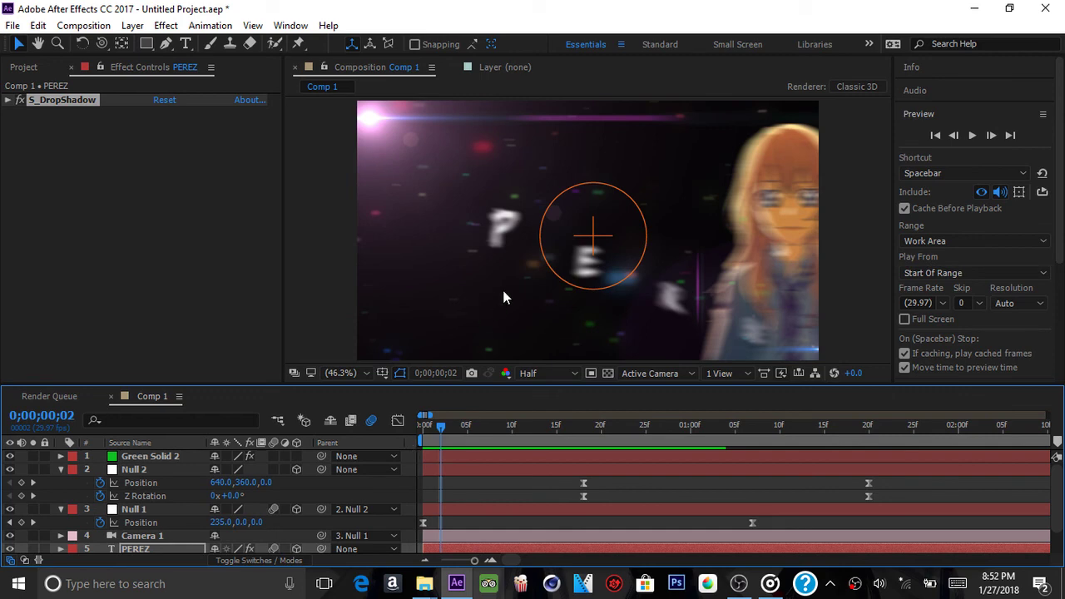
right_click(847, 589)
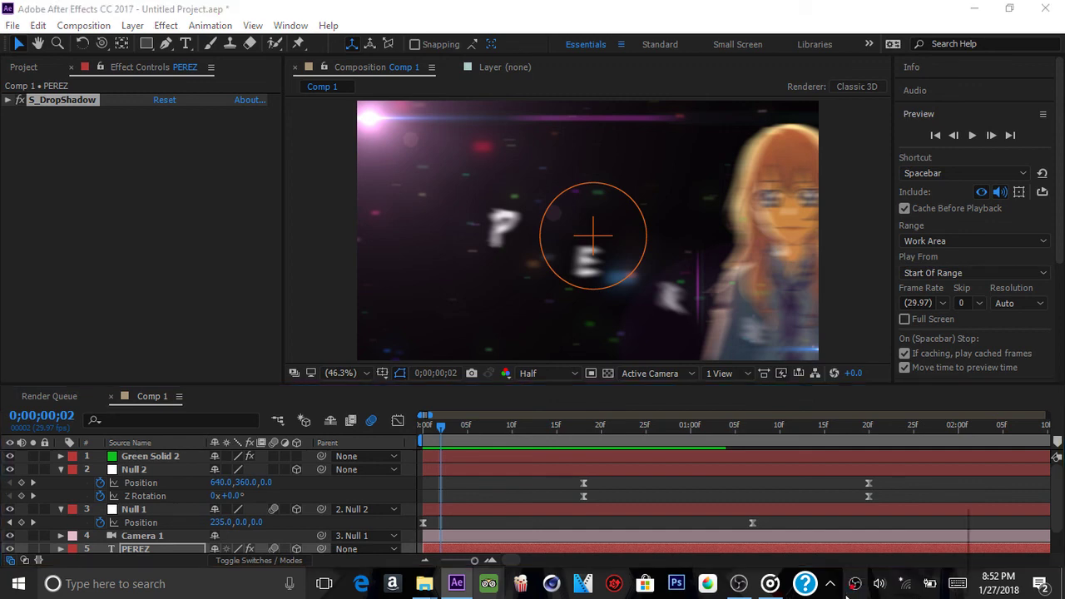